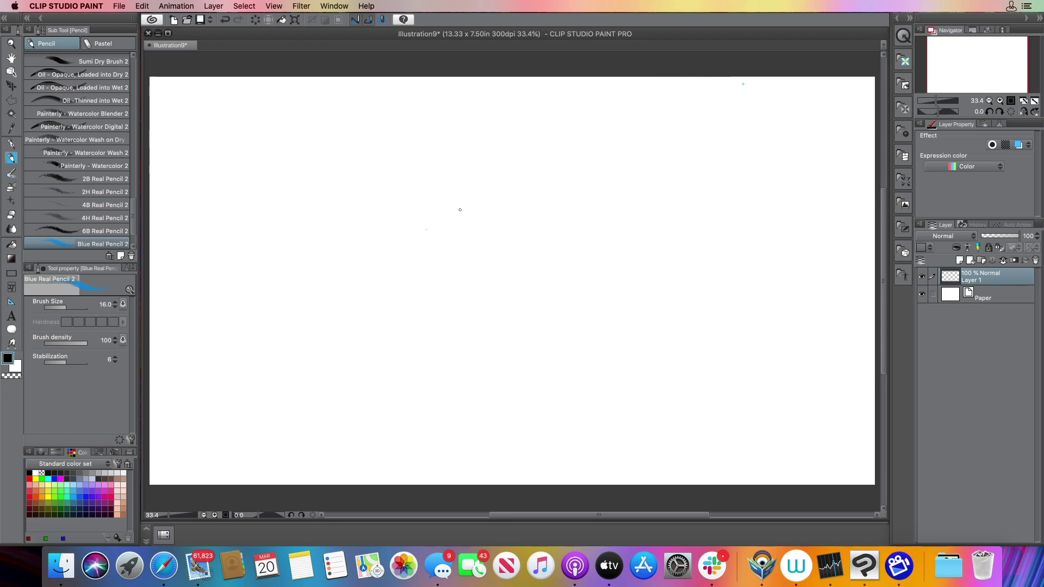
- Sketch the helmet's outer outline in blue pencil: long arc, lower curve, top and left side
mouse_move(470, 158)
left_mouse_down()
mouse_move(482, 337)
mouse_move(441, 405)
left_mouse_up()
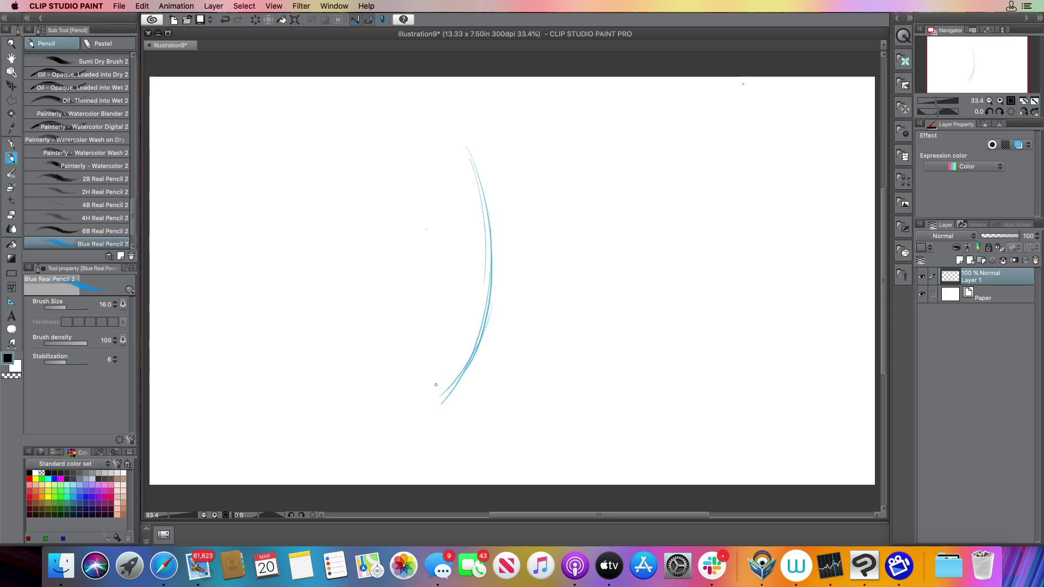
left_click_drag(321, 303, 427, 409)
left_click_drag(335, 321, 421, 400)
mouse_move(357, 341)
left_mouse_down()
mouse_move(322, 402)
mouse_move(343, 359)
mouse_move(375, 351)
mouse_move(431, 401)
left_mouse_up()
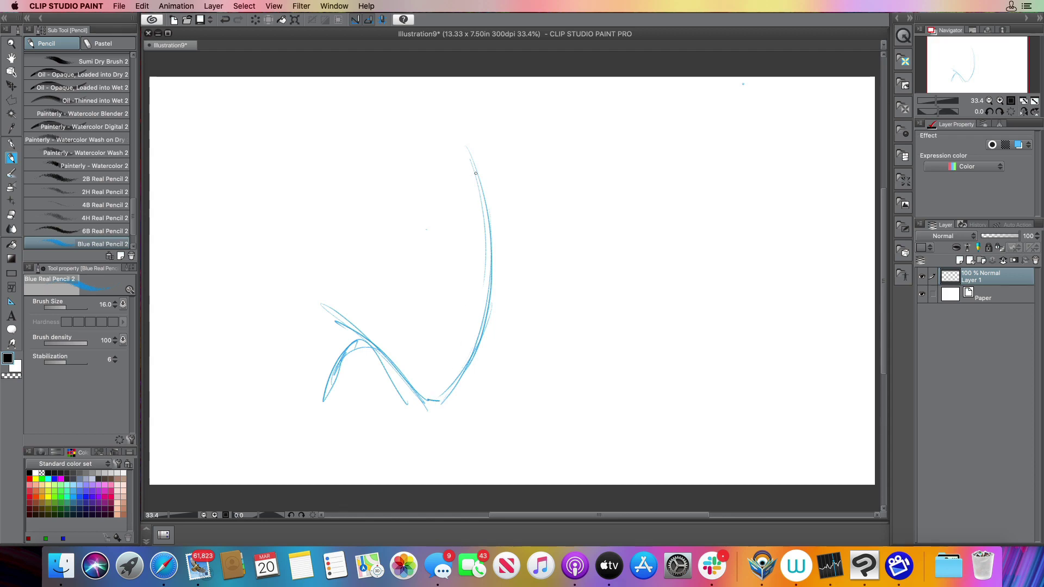
left_click_drag(472, 163, 292, 119)
mouse_move(431, 128)
left_mouse_down()
mouse_move(307, 99)
mouse_move(251, 158)
mouse_move(252, 245)
left_mouse_up()
left_click_drag(245, 173, 265, 293)
left_click_drag(252, 216, 228, 351)
mouse_move(258, 294)
left_mouse_down()
mouse_move(218, 352)
mouse_move(249, 358)
mouse_move(332, 419)
left_mouse_up()
- Add the jaw lines, a neck line and the oval eyepiece inside the head
mouse_move(232, 353)
left_mouse_down()
mouse_move(297, 416)
mouse_move(344, 416)
mouse_move(345, 438)
mouse_move(221, 386)
mouse_move(284, 438)
mouse_move(211, 353)
mouse_move(238, 339)
left_mouse_up()
mouse_move(238, 358)
left_mouse_down()
mouse_move(345, 416)
mouse_move(240, 367)
mouse_move(332, 415)
left_mouse_up()
left_click_drag(329, 302, 345, 224)
left_click_drag(350, 198, 338, 286)
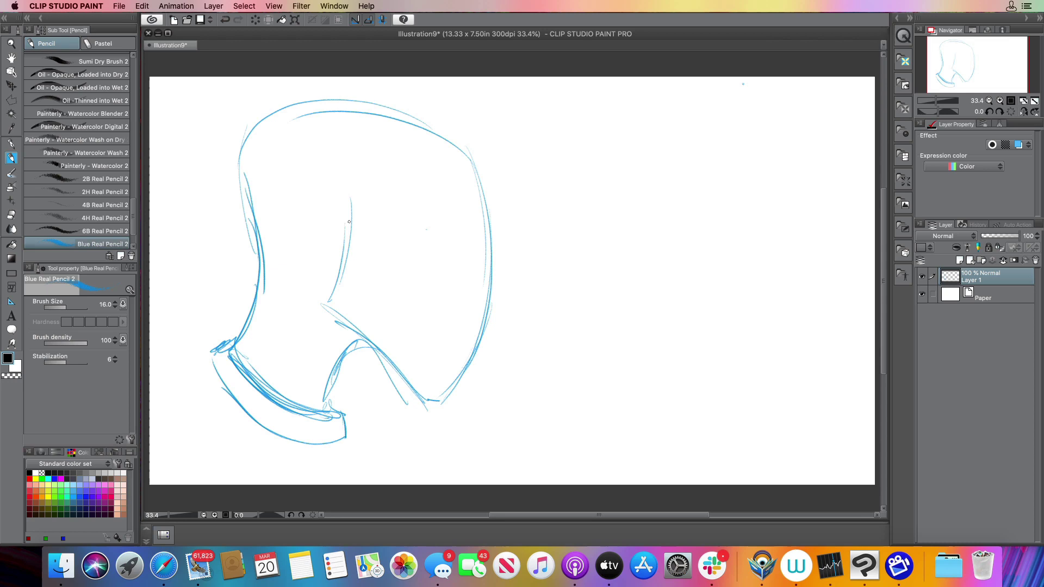
left_click_drag(349, 221, 321, 257)
left_click_drag(326, 180, 316, 266)
mouse_move(356, 191)
left_mouse_down()
mouse_move(327, 269)
mouse_move(342, 223)
left_mouse_up()
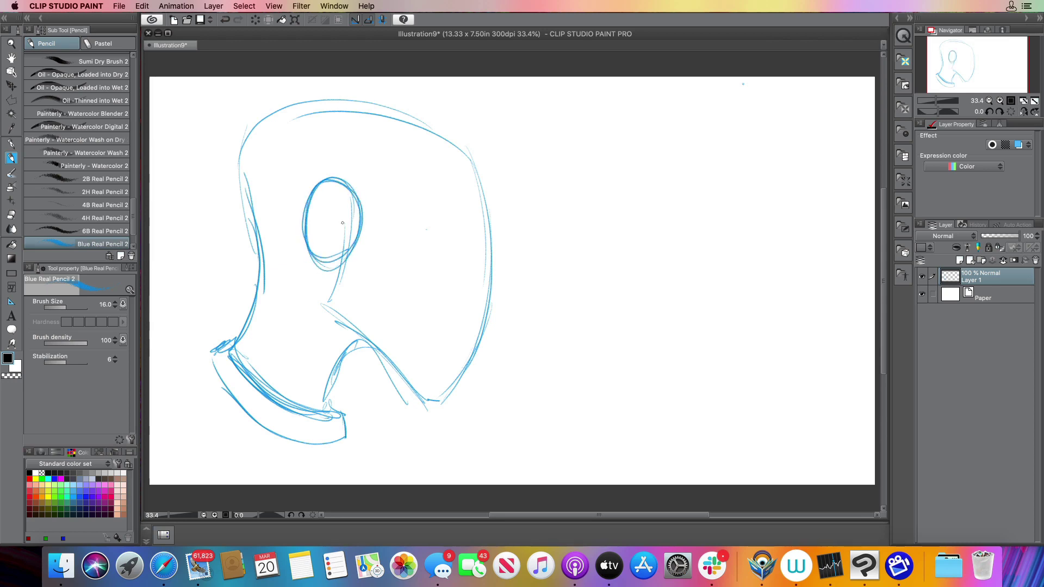
mouse_move(333, 260)
left_mouse_down()
mouse_move(328, 305)
mouse_move(340, 321)
mouse_move(440, 397)
left_mouse_up()
- Draw the head's right side and a diagonal visor band with a parallel edge
left_click_drag(474, 163, 499, 285)
mouse_move(488, 210)
left_mouse_down()
mouse_move(483, 291)
mouse_move(500, 337)
mouse_move(435, 405)
left_mouse_up()
left_click_drag(490, 341, 463, 370)
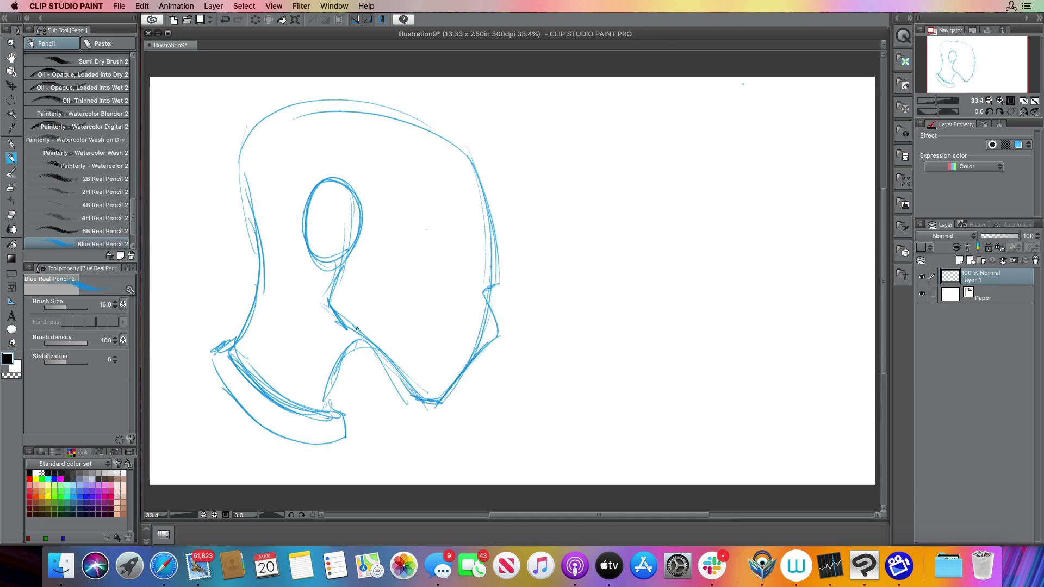
left_click_drag(476, 294, 387, 219)
left_click_drag(485, 298, 379, 217)
mouse_move(446, 244)
left_mouse_down()
mouse_move(482, 278)
mouse_move(397, 210)
left_mouse_up()
left_click_drag(476, 271, 391, 212)
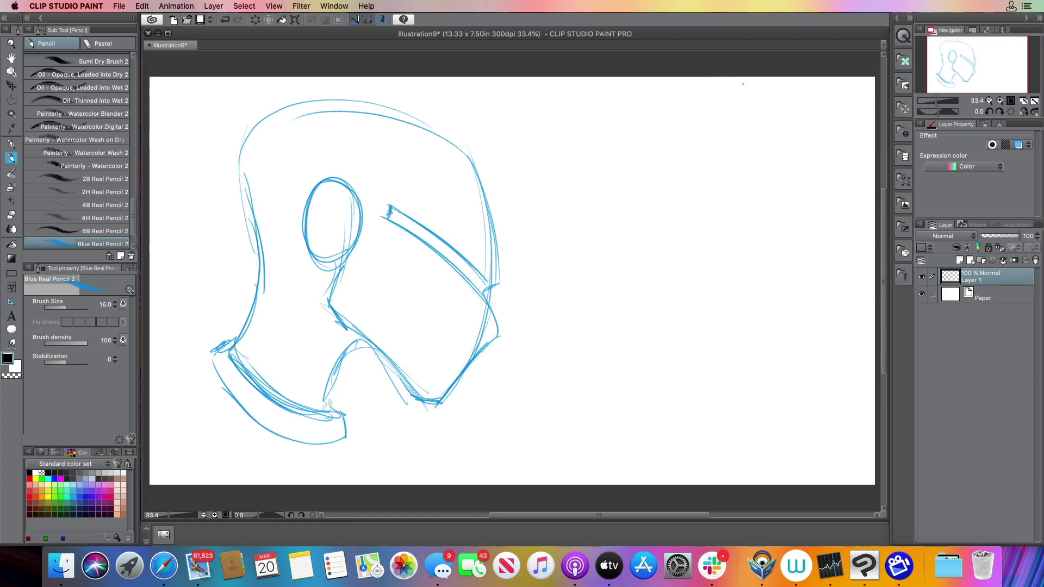
mouse_move(489, 284)
left_mouse_down()
mouse_move(393, 204)
mouse_move(489, 281)
mouse_move(394, 205)
mouse_move(488, 280)
mouse_move(419, 218)
left_mouse_up()
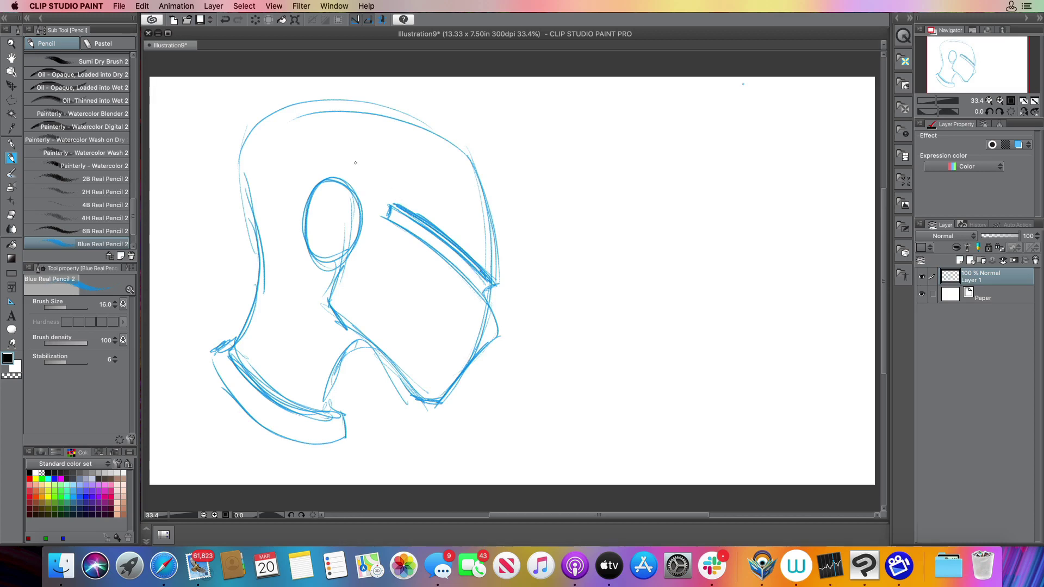
- Darken the helmet's top, left and right contours and the inner jaw line
mouse_move(499, 273)
left_mouse_down()
mouse_move(471, 164)
mouse_move(370, 113)
left_mouse_up()
mouse_move(294, 108)
left_mouse_down()
mouse_move(365, 109)
mouse_move(269, 113)
left_mouse_up()
mouse_move(338, 101)
left_mouse_down()
mouse_move(253, 128)
mouse_move(244, 187)
mouse_move(268, 260)
left_mouse_up()
left_click_drag(244, 172, 240, 327)
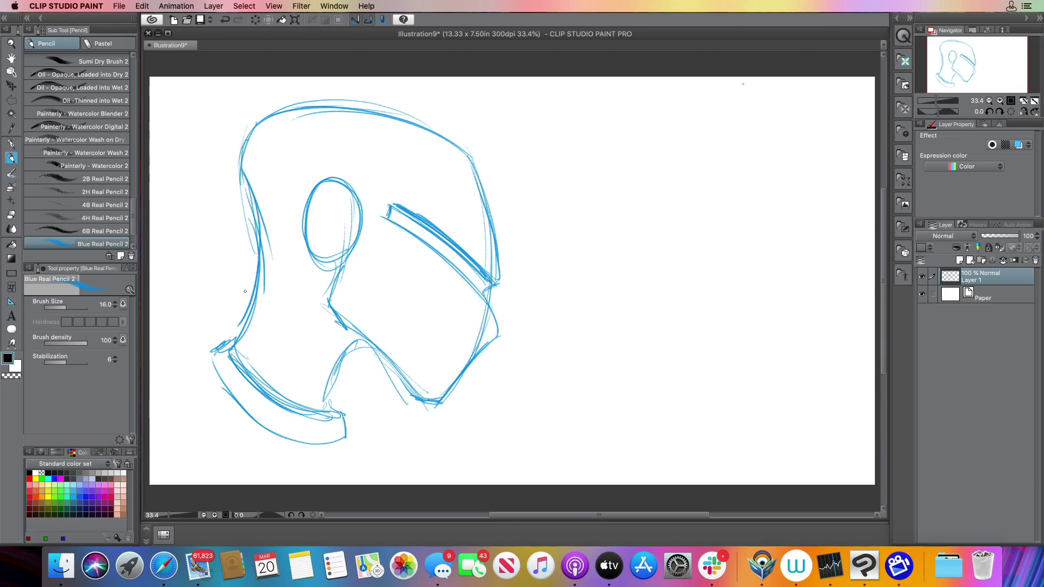
left_click_drag(267, 243, 235, 347)
left_click_drag(246, 307, 233, 349)
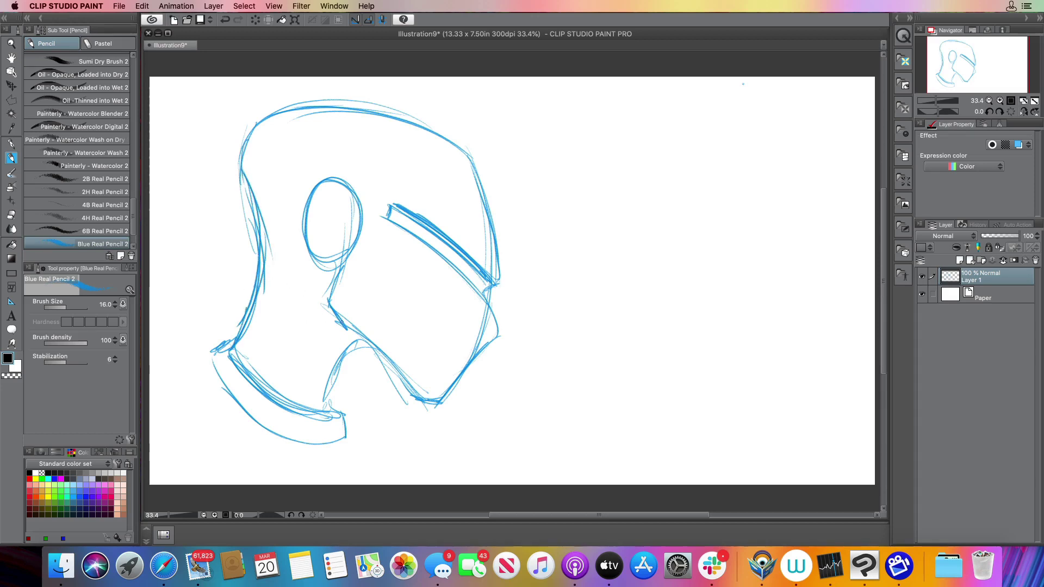
left_click_drag(380, 346, 416, 393)
mouse_move(332, 303)
left_mouse_down()
mouse_move(391, 354)
mouse_move(414, 394)
mouse_move(356, 346)
mouse_move(408, 389)
left_mouse_up()
mouse_move(400, 378)
left_mouse_down()
mouse_move(329, 298)
mouse_move(359, 338)
left_mouse_up()
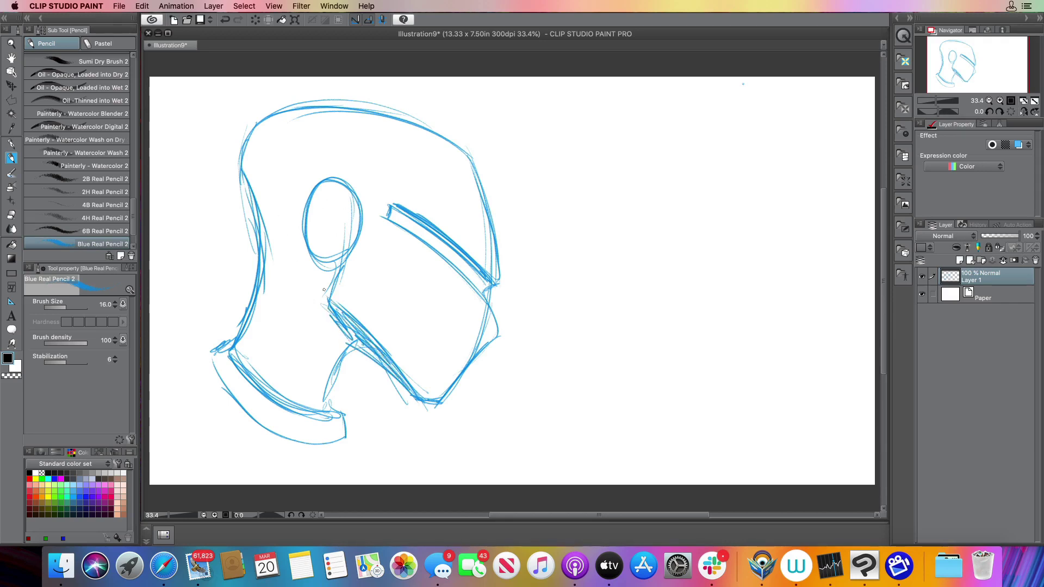
- Draw a band and curved rib lines across the neck
mouse_move(311, 256)
left_mouse_down()
mouse_move(264, 242)
mouse_move(306, 253)
mouse_move(267, 249)
mouse_move(321, 276)
mouse_move(256, 255)
left_mouse_up()
left_click_drag(261, 258, 249, 254)
mouse_move(328, 302)
left_mouse_down()
mouse_move(255, 270)
mouse_move(339, 332)
left_mouse_up()
mouse_move(256, 299)
left_mouse_down()
mouse_move(306, 319)
mouse_move(340, 351)
left_mouse_up()
left_click_drag(248, 319, 332, 370)
left_click_drag(296, 335, 313, 348)
mouse_move(246, 328)
left_mouse_down()
mouse_move(314, 371)
mouse_move(286, 375)
mouse_move(322, 394)
left_mouse_up()
left_click_drag(248, 353, 323, 397)
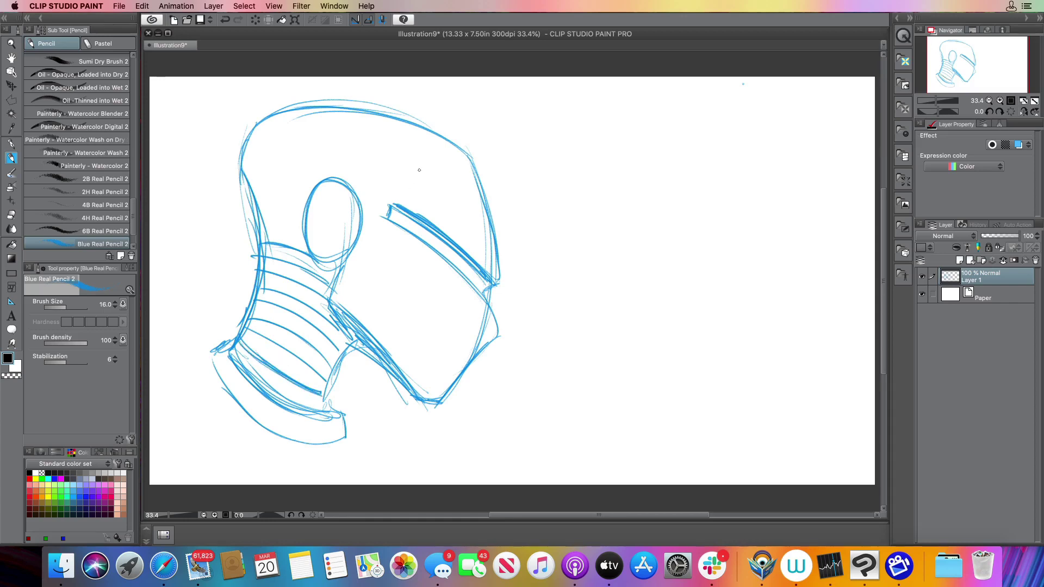
- Reinforce the visor's upper edge and add detail strokes above and below it
left_click_drag(398, 202, 436, 228)
left_click_drag(368, 134, 414, 201)
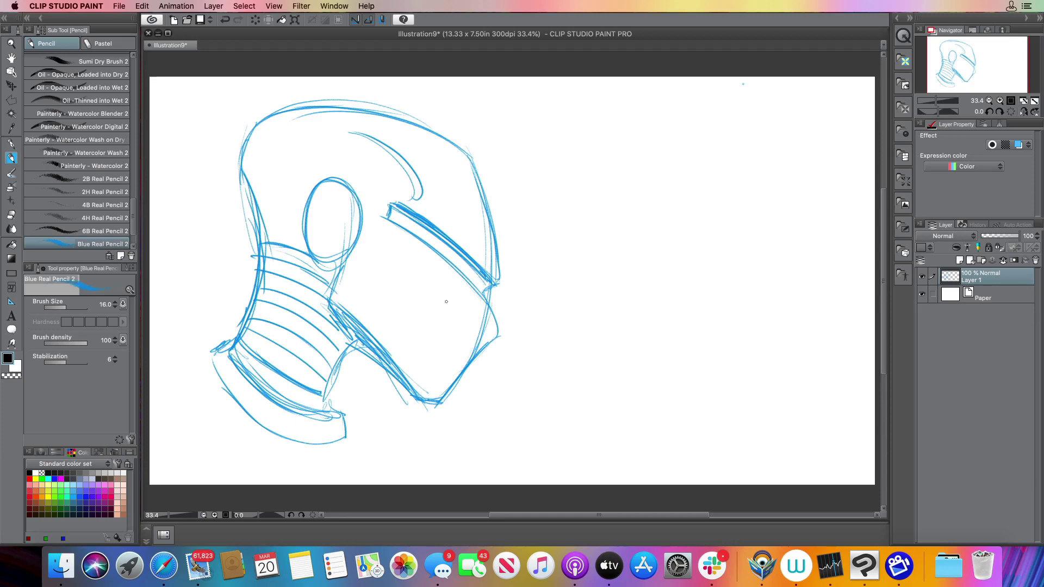
left_click_drag(383, 236, 442, 330)
left_click_drag(382, 238, 438, 333)
left_click_drag(400, 262, 439, 338)
left_click_drag(413, 297, 429, 343)
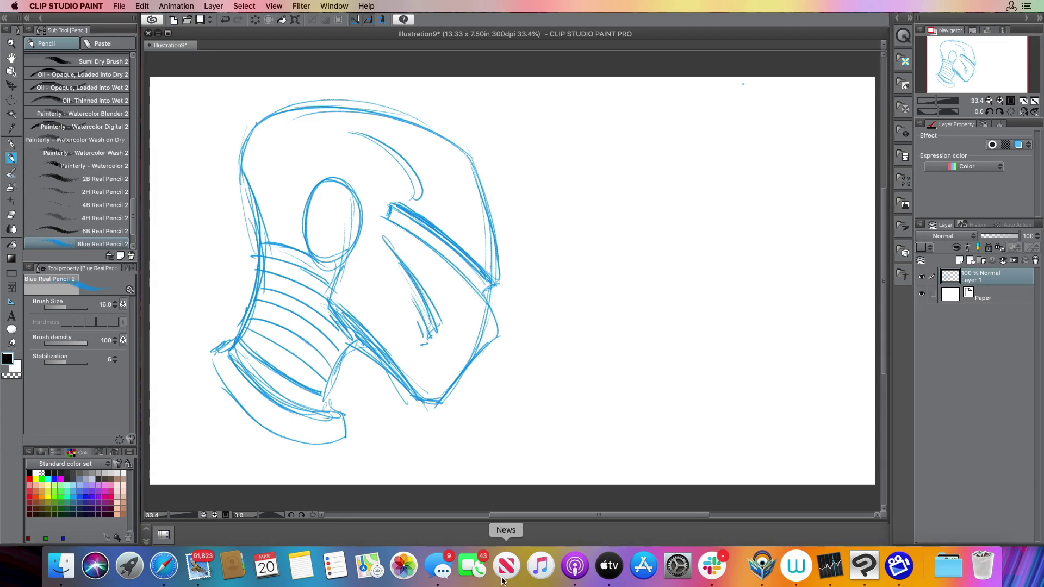
- Shade the oval eyepiece, then bring the empty right side of the canvas into view
mouse_move(346, 192)
left_mouse_down()
mouse_move(329, 248)
mouse_move(313, 240)
mouse_move(348, 190)
left_mouse_up()
left_click_drag(321, 246, 344, 184)
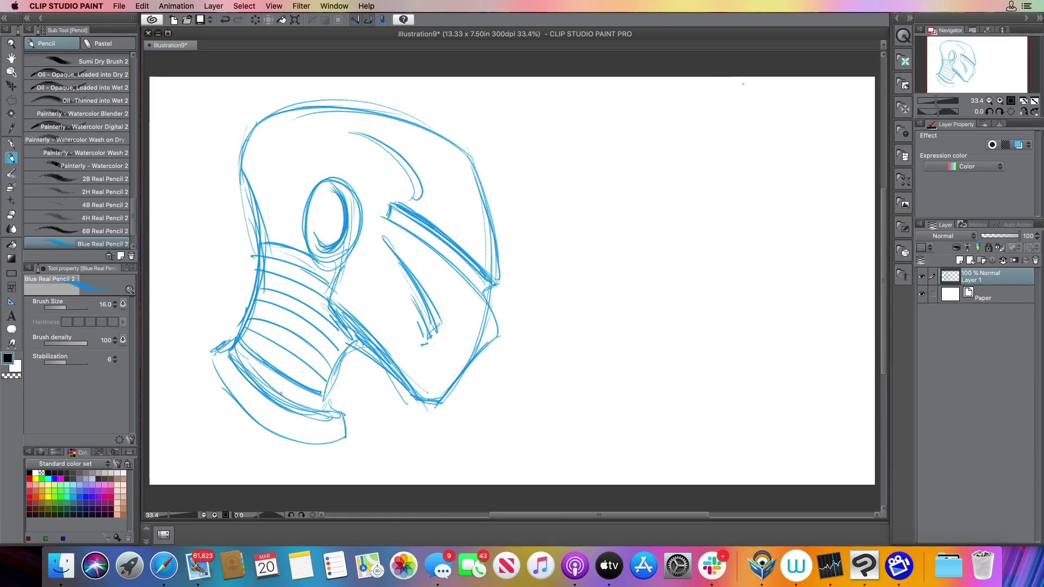
left_click_drag(963, 60, 988, 64)
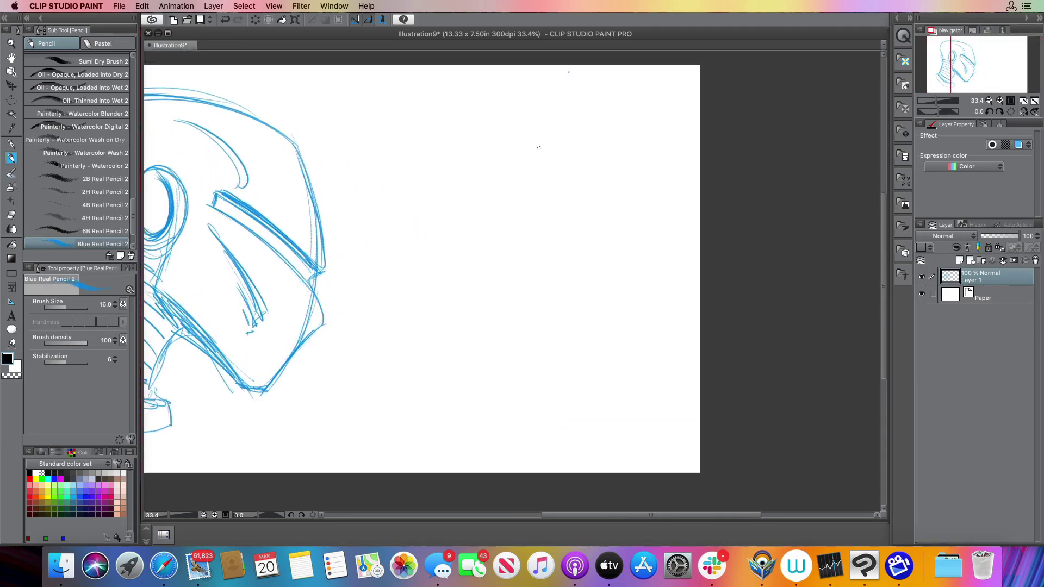
- Draw a new egg-shaped head beside the helmet
left_click_drag(548, 136, 575, 314)
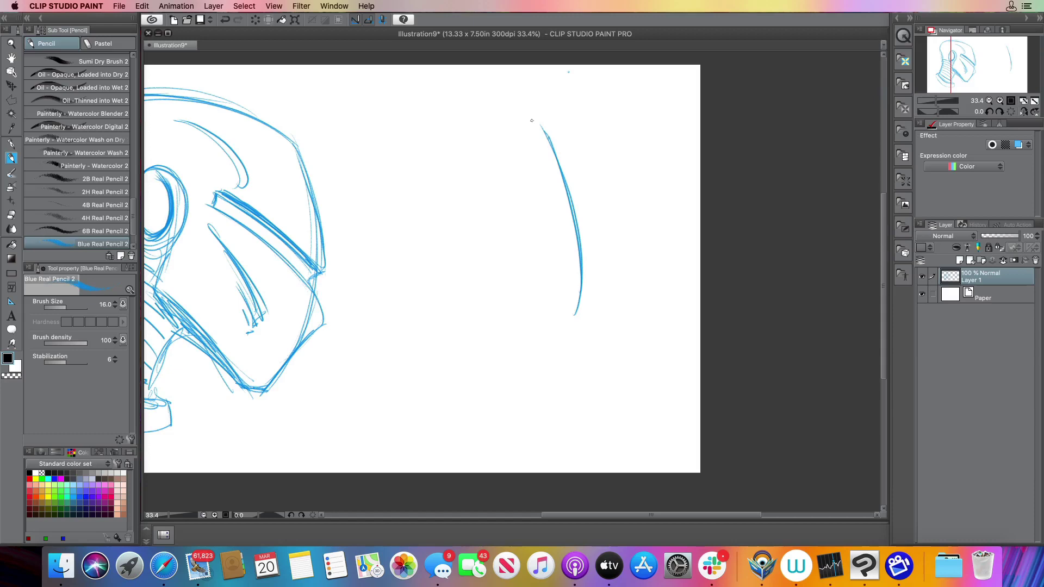
mouse_move(542, 128)
left_mouse_down()
mouse_move(448, 129)
mouse_move(432, 141)
mouse_move(390, 283)
left_mouse_up()
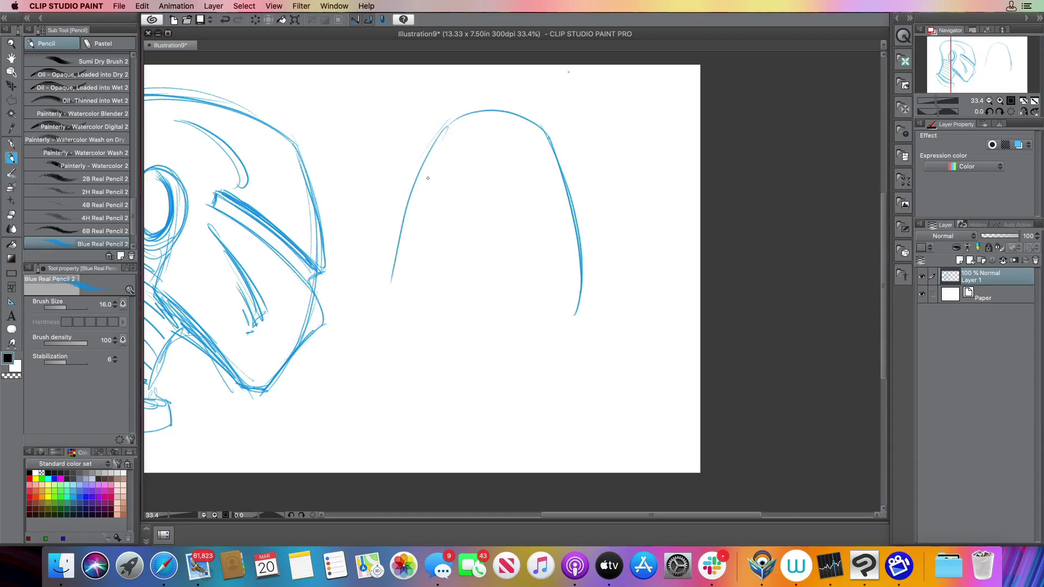
mouse_move(441, 147)
left_mouse_down()
mouse_move(388, 326)
mouse_move(418, 378)
left_mouse_up()
mouse_move(383, 320)
left_mouse_down()
mouse_move(418, 377)
mouse_move(543, 384)
mouse_move(572, 344)
mouse_move(585, 263)
mouse_move(538, 380)
mouse_move(492, 399)
mouse_move(411, 370)
mouse_move(430, 376)
left_mouse_up()
- Add a vertical centre line and a cross-contour guide across the face
left_click_drag(501, 110, 472, 407)
left_click_drag(499, 134, 479, 416)
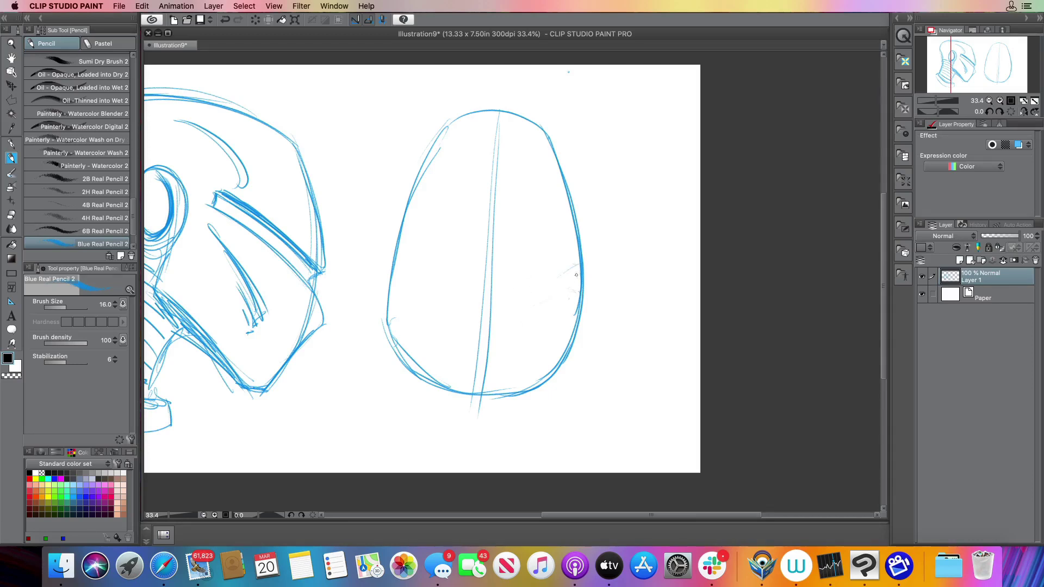
left_click_drag(576, 274, 423, 293)
mouse_move(390, 242)
left_mouse_down()
mouse_move(506, 311)
mouse_move(535, 313)
left_mouse_up()
left_click_drag(395, 264, 437, 292)
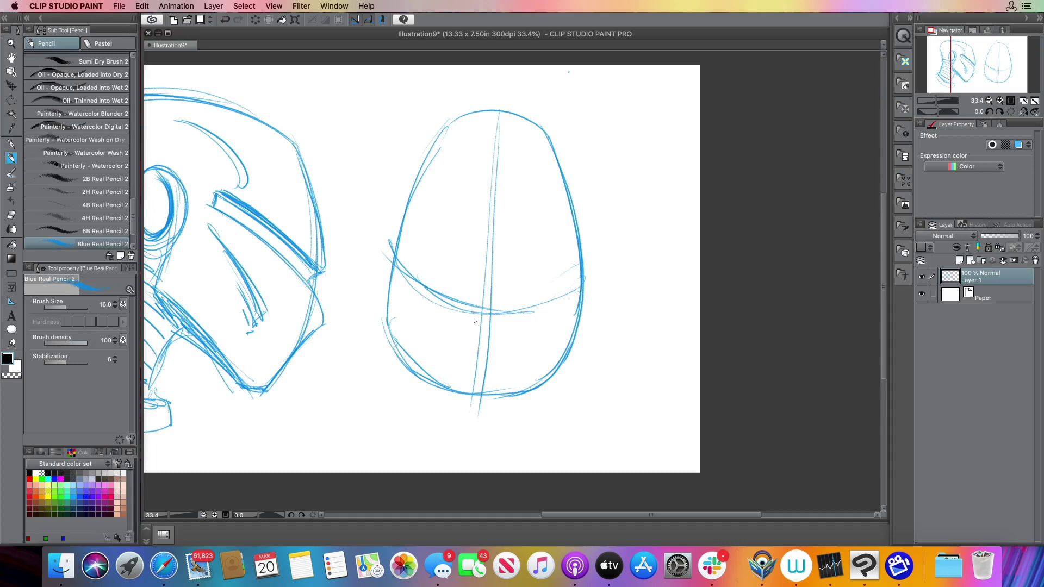
- Sketch the nose below the guide line and a scowling brow beside it
mouse_move(494, 314)
left_mouse_down()
mouse_move(514, 326)
mouse_move(488, 340)
mouse_move(465, 322)
mouse_move(466, 307)
mouse_move(512, 326)
mouse_move(497, 339)
left_mouse_up()
left_click_drag(480, 308, 466, 308)
mouse_move(425, 281)
left_mouse_down()
mouse_move(467, 308)
mouse_move(456, 307)
mouse_move(439, 287)
mouse_move(509, 314)
mouse_move(557, 301)
mouse_move(490, 353)
mouse_move(438, 346)
mouse_move(530, 352)
left_mouse_up()
- Add a lower lip, mouth-corner marks, the chin and both jaw lines up to the cheeks
left_click_drag(445, 343, 439, 345)
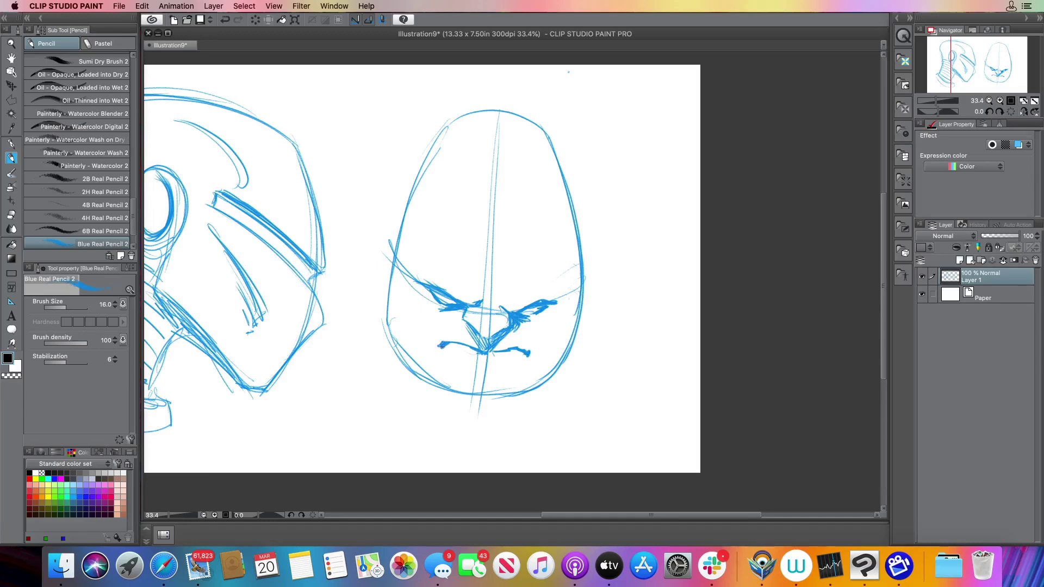
left_click_drag(513, 364, 465, 363)
left_click_drag(466, 365, 489, 368)
mouse_move(462, 365)
left_mouse_down()
mouse_move(513, 383)
mouse_move(514, 394)
mouse_move(448, 391)
mouse_move(484, 400)
mouse_move(455, 396)
mouse_move(437, 368)
mouse_move(458, 396)
mouse_move(505, 400)
left_mouse_up()
left_click_drag(527, 374, 517, 389)
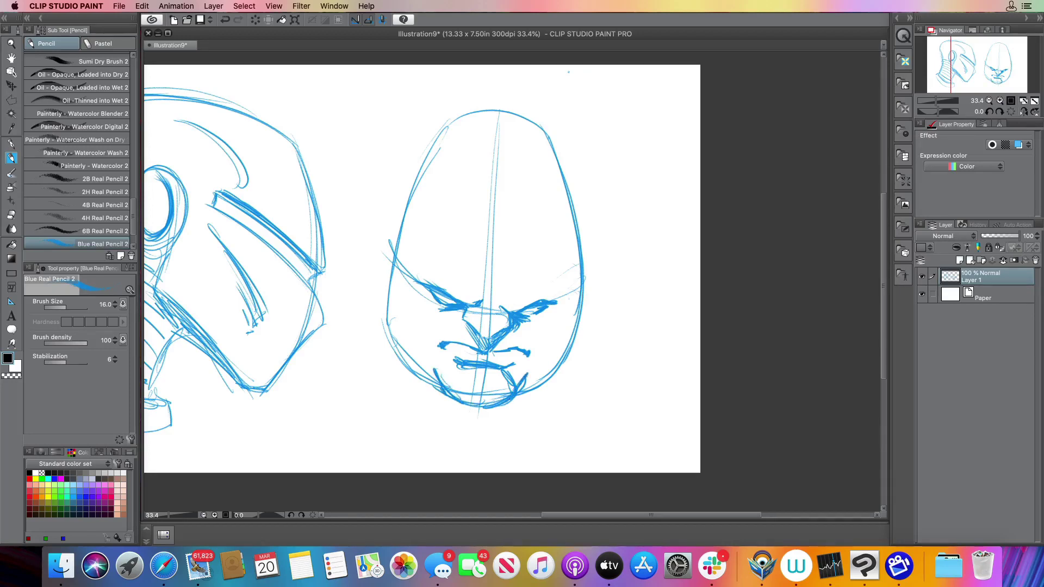
mouse_move(437, 387)
left_mouse_down()
mouse_move(387, 342)
mouse_move(389, 299)
left_mouse_up()
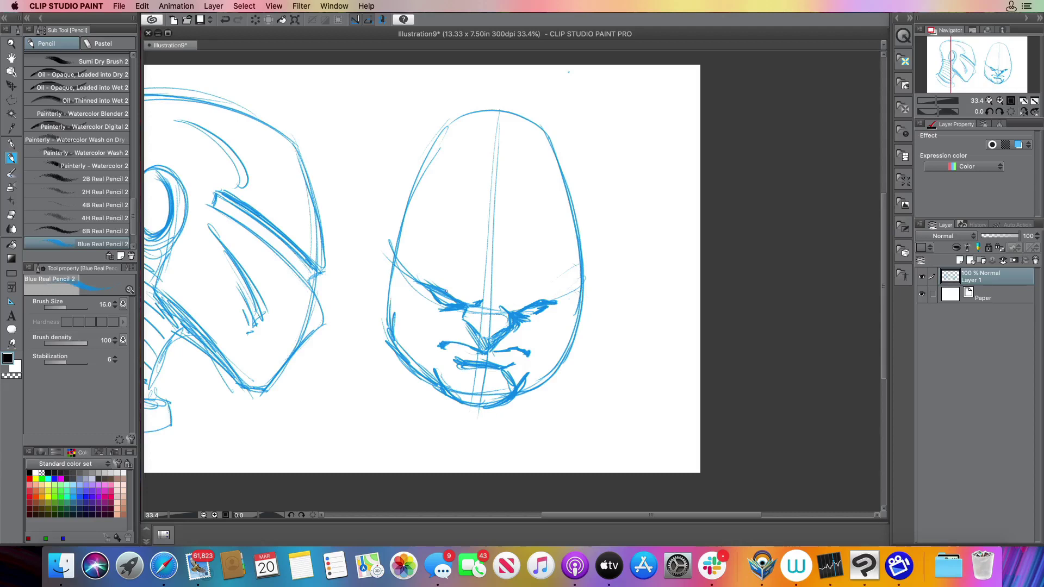
left_click_drag(539, 353, 537, 361)
left_click_drag(429, 339, 434, 352)
mouse_move(529, 389)
left_mouse_down()
mouse_move(580, 340)
mouse_move(577, 270)
left_mouse_up()
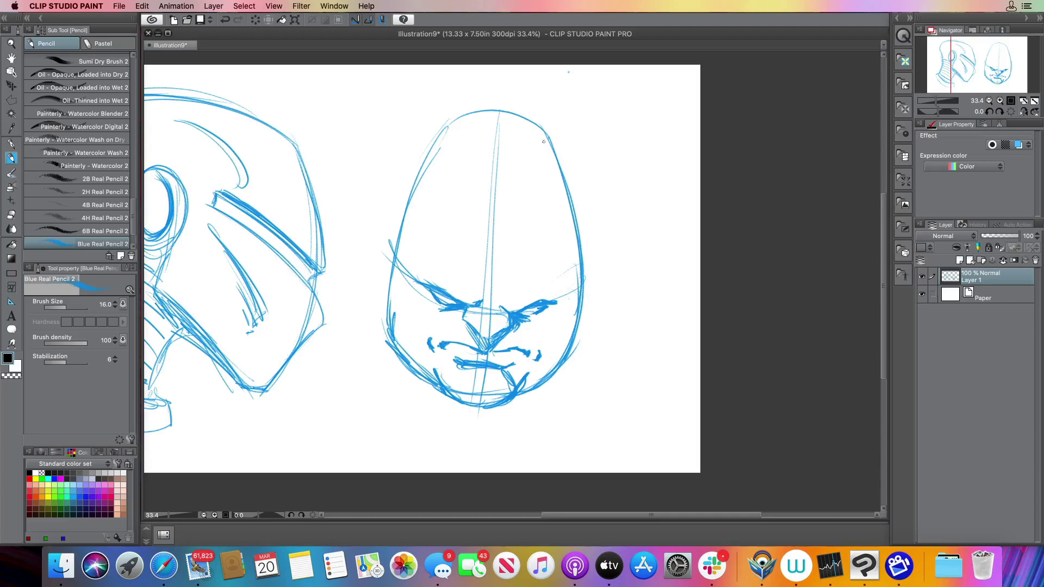
- Draw ears on both sides of the face and neck lines below them
mouse_move(396, 251)
left_mouse_down()
mouse_move(372, 251)
mouse_move(381, 314)
mouse_move(390, 275)
mouse_move(376, 279)
mouse_move(381, 305)
left_mouse_up()
mouse_move(584, 275)
left_mouse_down()
mouse_move(607, 283)
mouse_move(592, 255)
mouse_move(596, 309)
mouse_move(602, 269)
mouse_move(594, 339)
mouse_move(597, 288)
mouse_move(603, 301)
mouse_move(579, 337)
left_mouse_up()
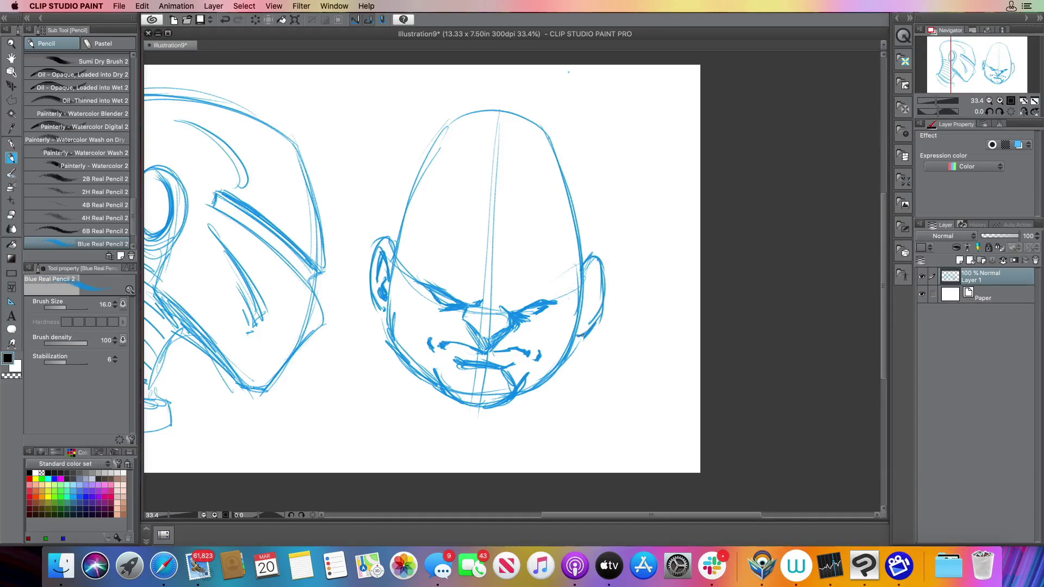
mouse_move(599, 271)
left_mouse_down()
mouse_move(594, 312)
mouse_move(573, 327)
left_mouse_up()
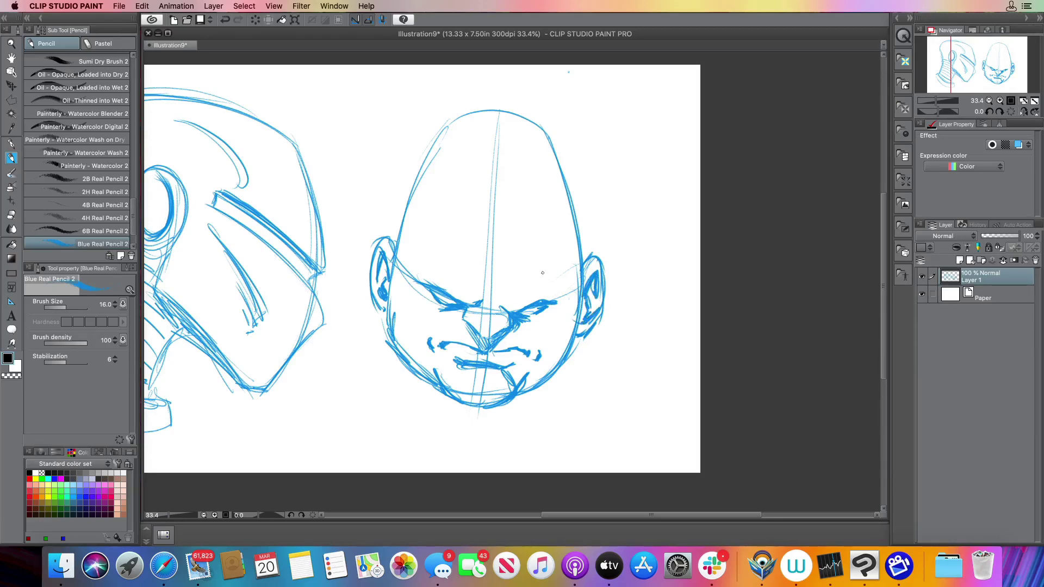
left_click_drag(373, 293, 340, 373)
mouse_move(587, 333)
left_mouse_down()
mouse_move(621, 431)
mouse_move(601, 418)
mouse_move(521, 428)
left_mouse_up()
- Add diagonal neck lines, a lower chin curve and shoulder lines beneath the face
left_click_drag(567, 359, 501, 444)
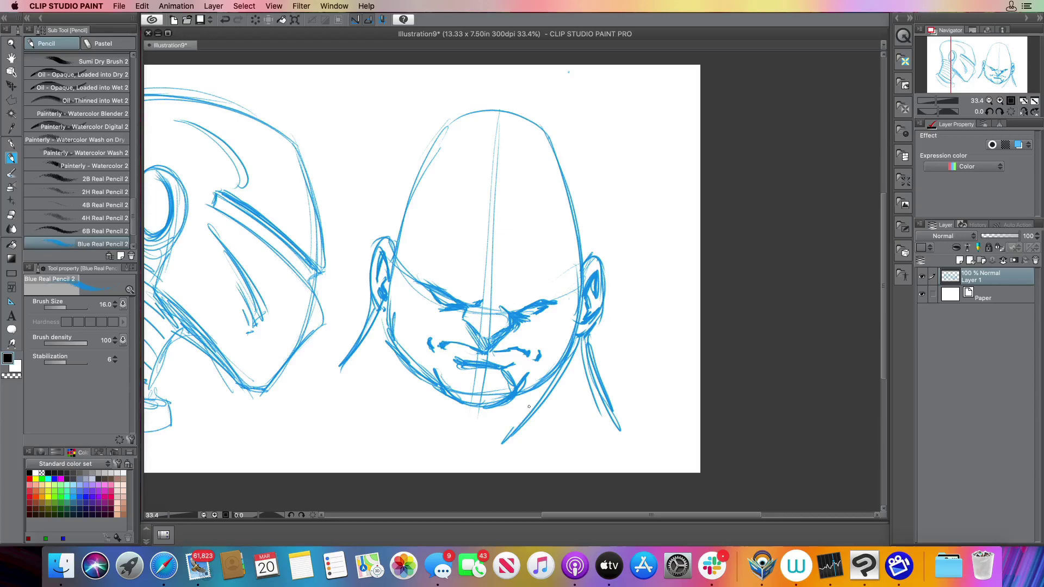
left_click_drag(549, 377, 486, 447)
mouse_move(405, 359)
left_mouse_down()
mouse_move(429, 378)
mouse_move(441, 427)
left_mouse_up()
mouse_move(431, 403)
left_mouse_down()
mouse_move(475, 440)
mouse_move(531, 407)
left_mouse_up()
left_click_drag(468, 430, 503, 440)
left_click_drag(433, 412, 482, 459)
mouse_move(427, 413)
left_mouse_down()
mouse_move(303, 401)
mouse_move(473, 453)
left_mouse_up()
left_click_drag(481, 456, 580, 435)
left_click_drag(512, 449, 594, 433)
left_click_drag(522, 446, 637, 440)
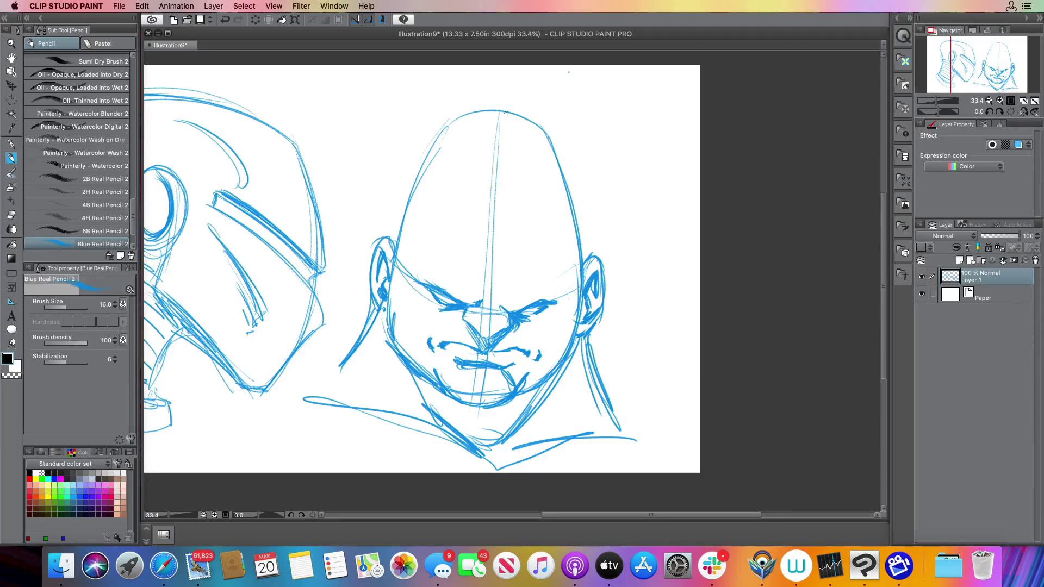
- Add a tuft and crossbar on top of the head, arcs across the top, and heavier brows
mouse_move(505, 115)
left_mouse_down()
mouse_move(497, 89)
mouse_move(520, 98)
mouse_move(469, 82)
left_mouse_up()
mouse_move(470, 83)
left_mouse_down()
mouse_move(530, 103)
mouse_move(512, 102)
mouse_move(487, 76)
mouse_move(531, 116)
left_mouse_up()
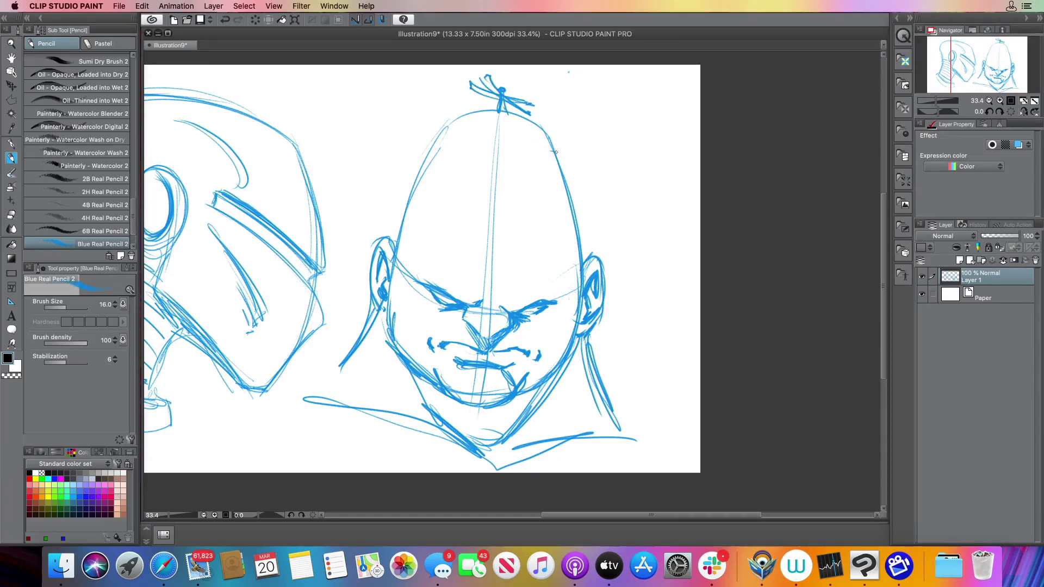
mouse_move(556, 152)
left_mouse_down()
mouse_move(425, 148)
mouse_move(569, 152)
left_mouse_up()
mouse_move(455, 127)
left_mouse_down()
mouse_move(559, 151)
mouse_move(548, 130)
mouse_move(433, 142)
left_mouse_up()
mouse_move(475, 302)
left_mouse_down()
mouse_move(418, 263)
mouse_move(462, 300)
mouse_move(559, 290)
mouse_move(517, 308)
mouse_move(469, 274)
mouse_move(439, 228)
mouse_move(437, 239)
left_mouse_up()
left_click_drag(503, 289, 548, 263)
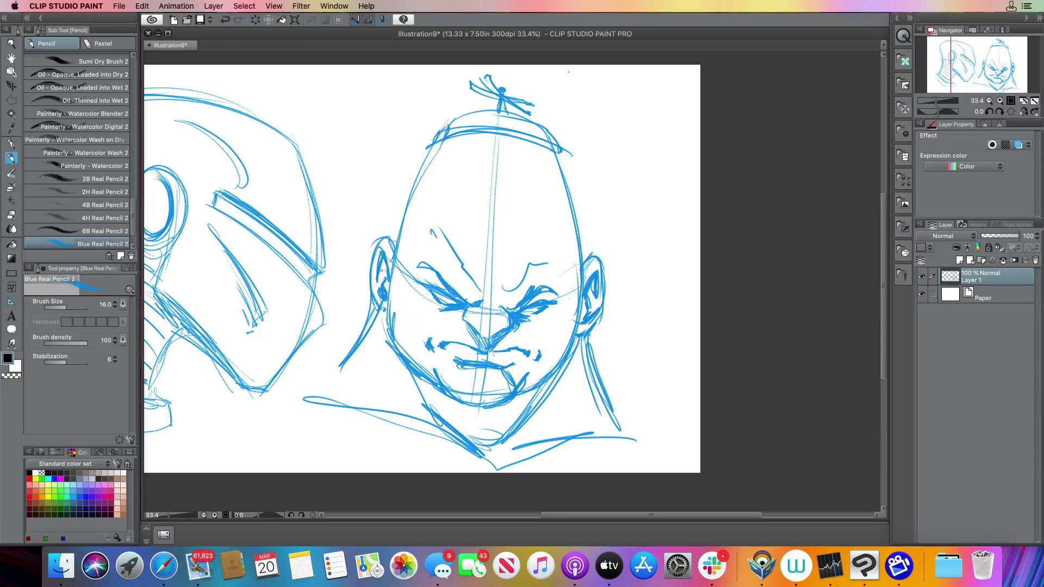
- Hatch shading along both sides of the jaw and neck
left_click_drag(383, 315, 366, 337)
mouse_move(571, 368)
left_mouse_down()
mouse_move(525, 443)
mouse_move(555, 432)
mouse_move(566, 406)
left_mouse_up()
left_click_drag(394, 401, 422, 423)
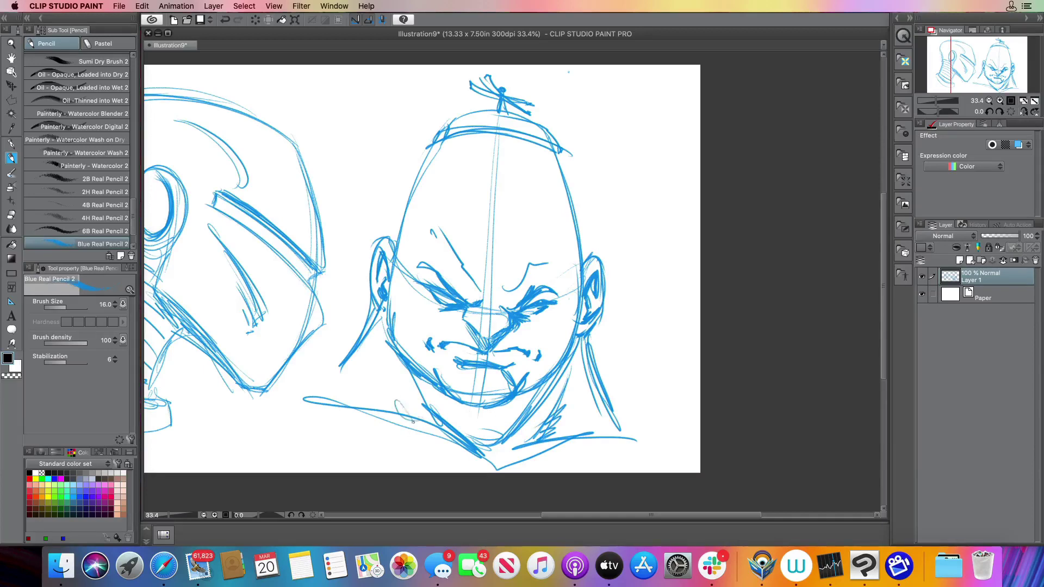
left_click_drag(393, 370, 405, 416)
mouse_move(388, 388)
left_mouse_down()
mouse_move(411, 420)
mouse_move(392, 357)
left_mouse_up()
left_click_drag(403, 414, 388, 397)
left_click_drag(399, 403, 386, 387)
left_click_drag(394, 400, 385, 380)
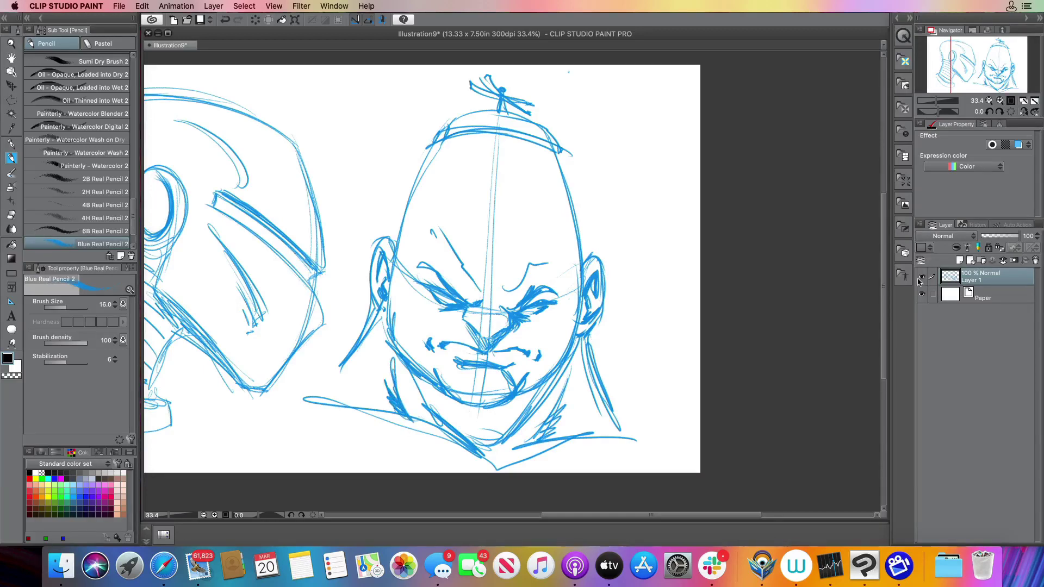
- Hide Layer 1 and add a new raster layer for the next sketch
left_click(922, 276)
left_click(959, 262)
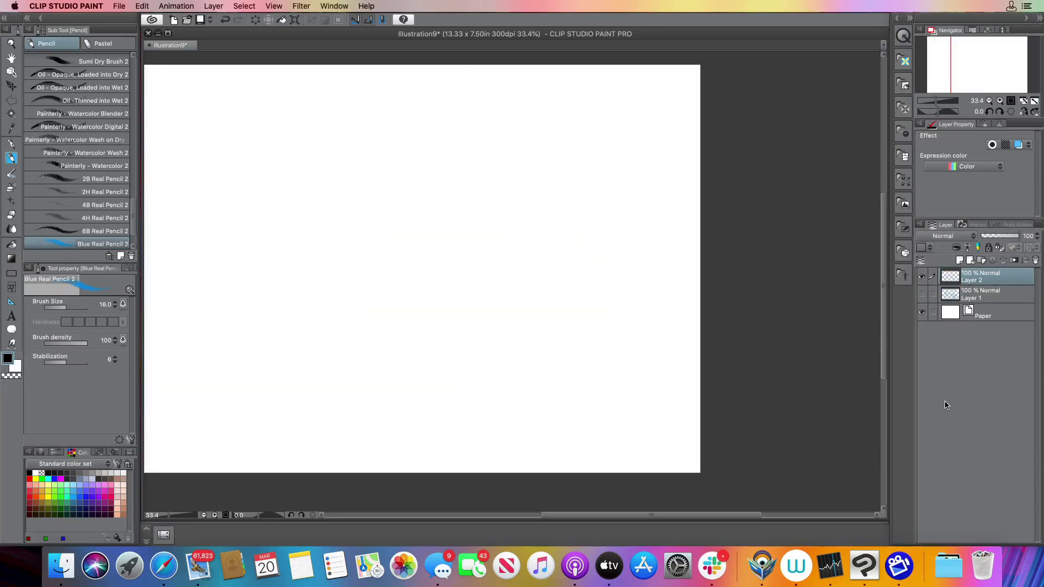
mouse_move(969, 70)
left_mouse_down()
mouse_move(951, 78)
mouse_move(944, 67)
mouse_move(956, 87)
left_mouse_up()
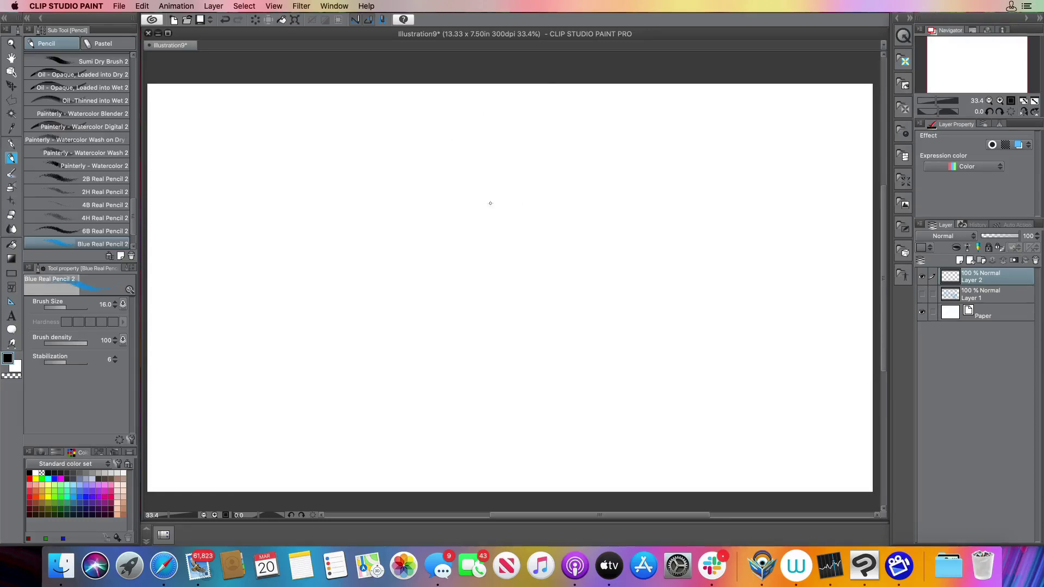
- Sketch a pear-shaped head with a dome top, retracing its sides and bottom edge
mouse_move(530, 121)
left_mouse_down()
mouse_move(555, 215)
mouse_move(522, 126)
mouse_move(436, 162)
mouse_move(430, 228)
left_mouse_up()
mouse_move(434, 157)
left_mouse_down()
mouse_move(430, 225)
mouse_move(380, 284)
mouse_move(427, 372)
left_mouse_up()
mouse_move(382, 293)
left_mouse_down()
mouse_move(484, 402)
mouse_move(601, 348)
left_mouse_up()
mouse_move(556, 193)
left_mouse_down()
mouse_move(596, 281)
mouse_move(566, 381)
left_mouse_up()
left_click_drag(598, 285, 509, 420)
mouse_move(562, 383)
left_mouse_down()
mouse_move(480, 402)
mouse_move(393, 355)
left_mouse_up()
left_click_drag(479, 412, 382, 307)
left_click_drag(409, 357, 375, 281)
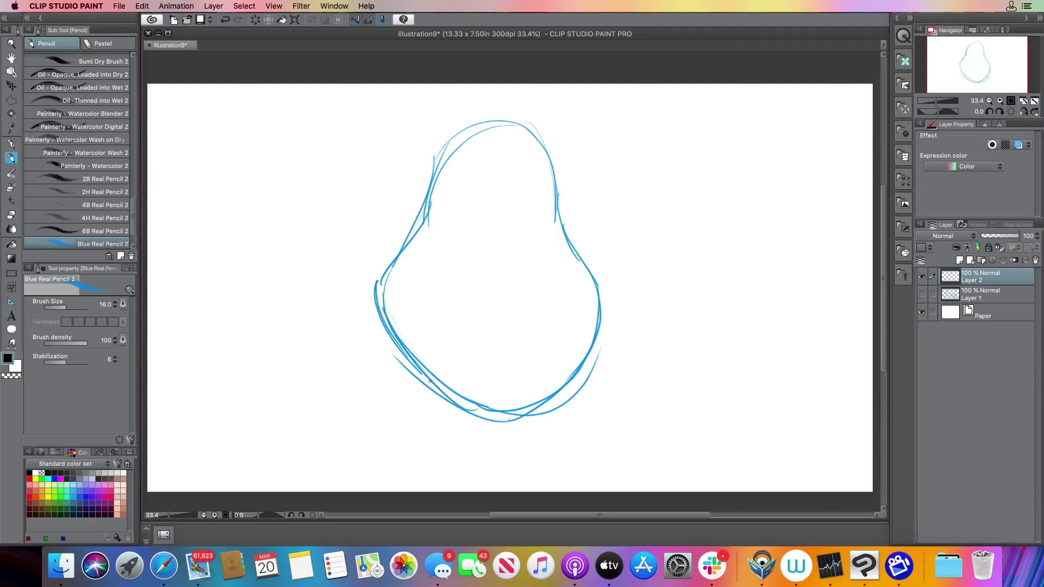
mouse_move(432, 382)
left_mouse_down()
mouse_move(391, 281)
mouse_move(497, 422)
mouse_move(575, 372)
left_mouse_up()
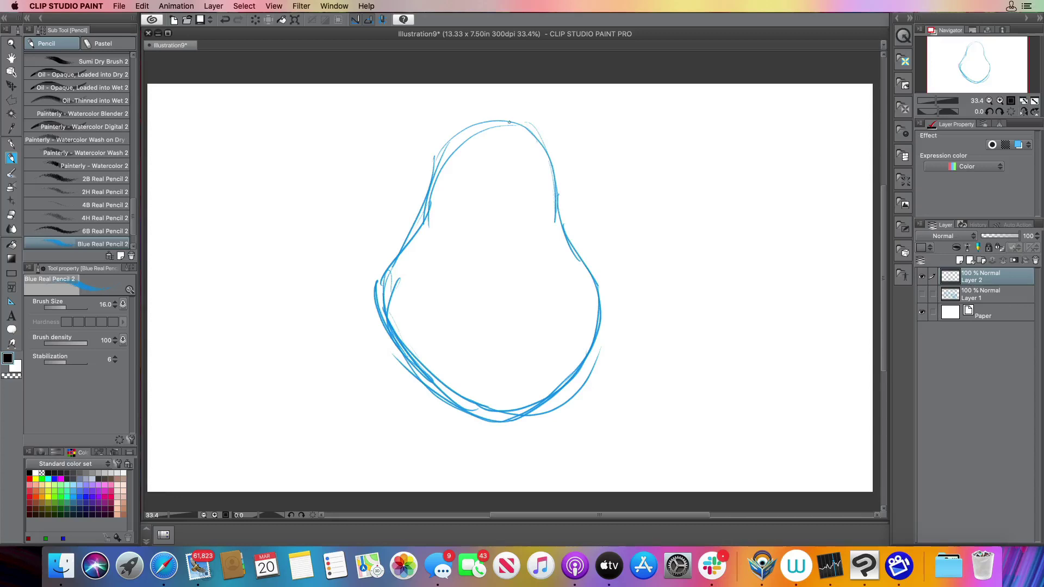
- Draw vertical and horizontal guide lines on the pear head and an oval eye near the top
left_click_drag(509, 124, 546, 329)
mouse_move(535, 246)
left_mouse_down()
mouse_move(517, 414)
mouse_move(490, 432)
left_mouse_up()
left_click_drag(560, 289, 550, 366)
left_click_drag(582, 250, 422, 237)
left_click_drag(566, 235, 417, 252)
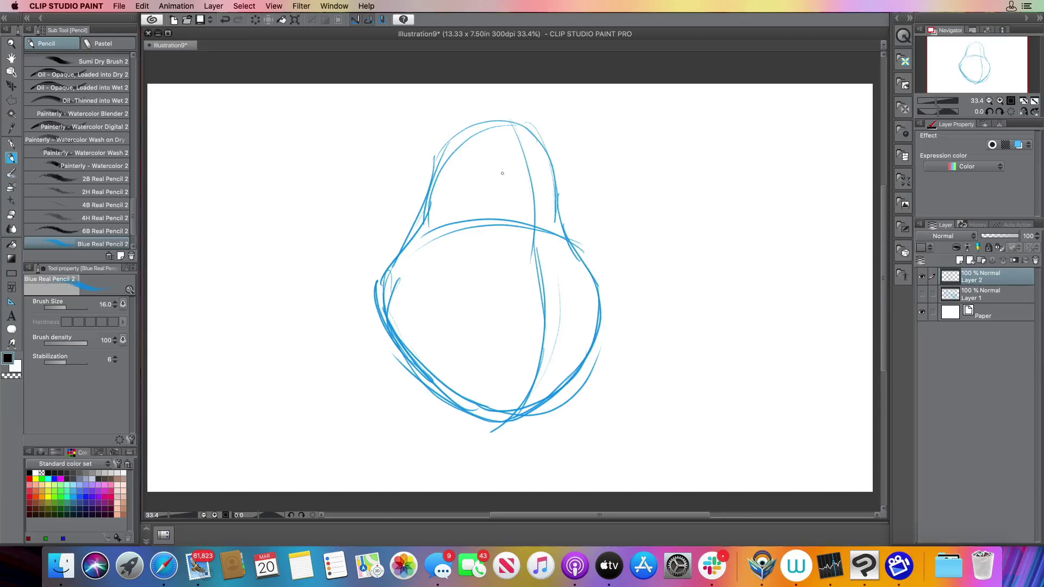
mouse_move(505, 172)
left_mouse_down()
mouse_move(508, 256)
mouse_move(545, 196)
mouse_move(543, 248)
mouse_move(556, 190)
mouse_move(542, 239)
mouse_move(556, 269)
mouse_move(550, 288)
mouse_move(525, 293)
mouse_move(505, 277)
mouse_move(559, 288)
mouse_move(556, 279)
left_mouse_up()
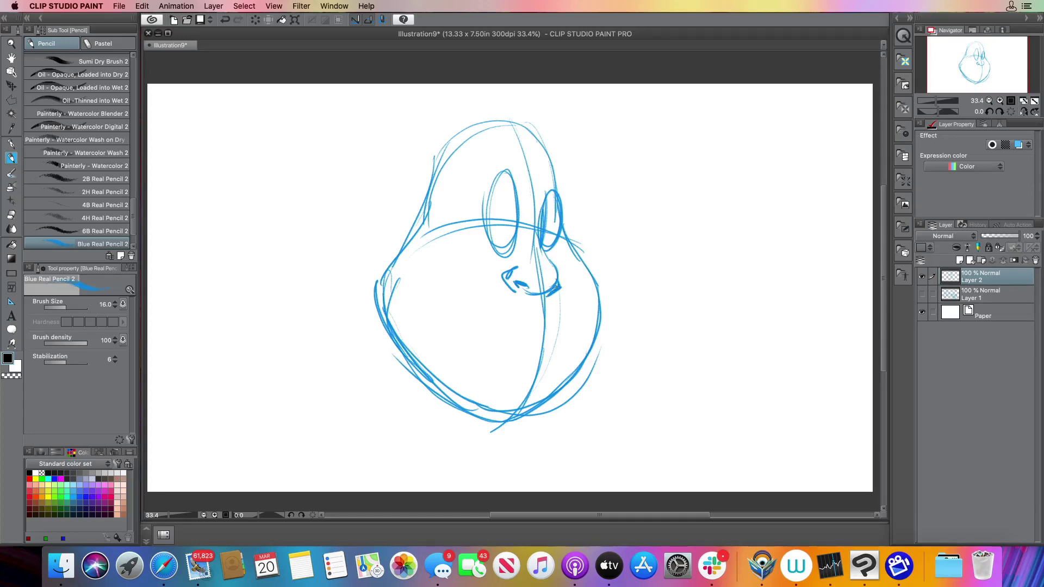
- Draw a long grinning mouth, thick eyebrows and a round left ear
mouse_move(574, 333)
left_mouse_down()
mouse_move(428, 299)
mouse_move(581, 329)
mouse_move(558, 351)
mouse_move(514, 348)
mouse_move(546, 351)
mouse_move(556, 409)
mouse_move(514, 419)
mouse_move(450, 397)
mouse_move(434, 377)
left_mouse_up()
mouse_move(509, 154)
left_mouse_down()
mouse_move(476, 170)
mouse_move(562, 186)
mouse_move(544, 167)
left_mouse_up()
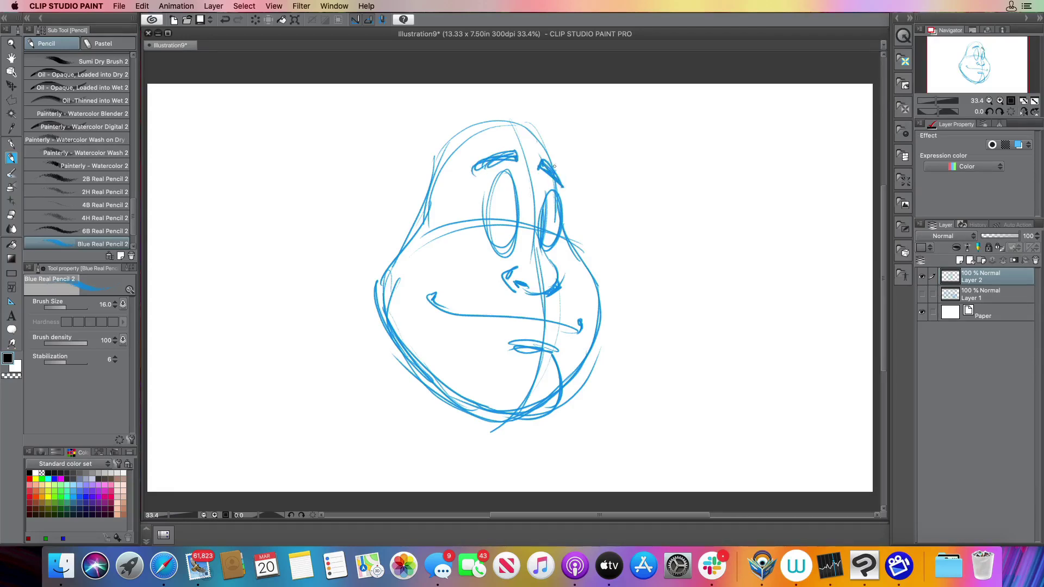
left_click_drag(528, 126, 559, 179)
mouse_move(422, 229)
left_mouse_down()
mouse_move(428, 209)
mouse_move(377, 256)
mouse_move(411, 260)
mouse_move(386, 241)
mouse_move(413, 235)
mouse_move(405, 213)
mouse_move(418, 227)
mouse_move(395, 218)
mouse_move(387, 241)
left_mouse_up()
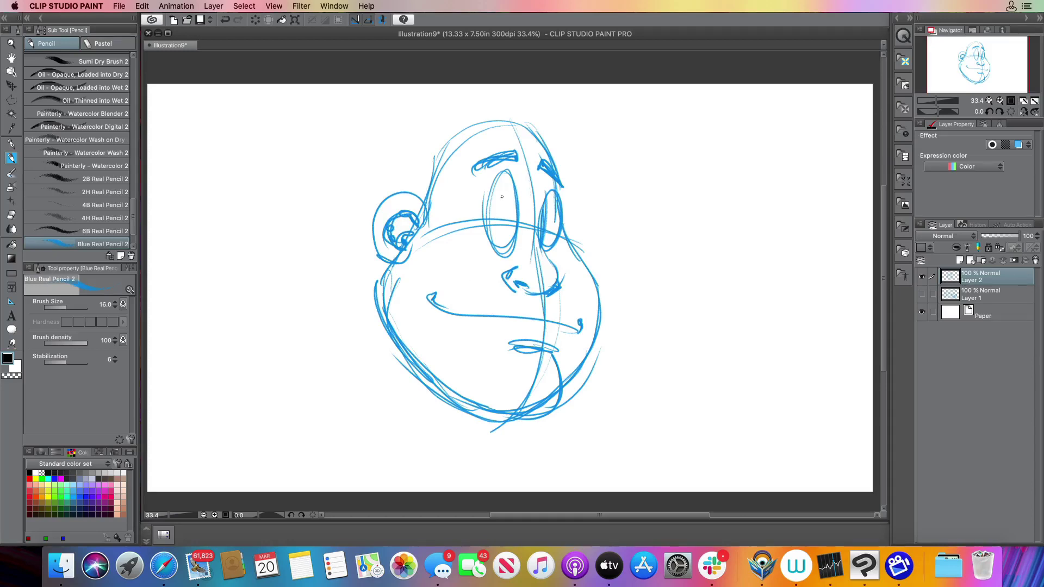
- Add a pupil, strengthen the eye and skull outline, and draw the neck below the head
mouse_move(488, 198)
left_mouse_down()
mouse_move(503, 233)
mouse_move(495, 187)
mouse_move(488, 218)
mouse_move(493, 202)
mouse_move(491, 215)
mouse_move(549, 240)
mouse_move(546, 211)
mouse_move(545, 233)
left_mouse_up()
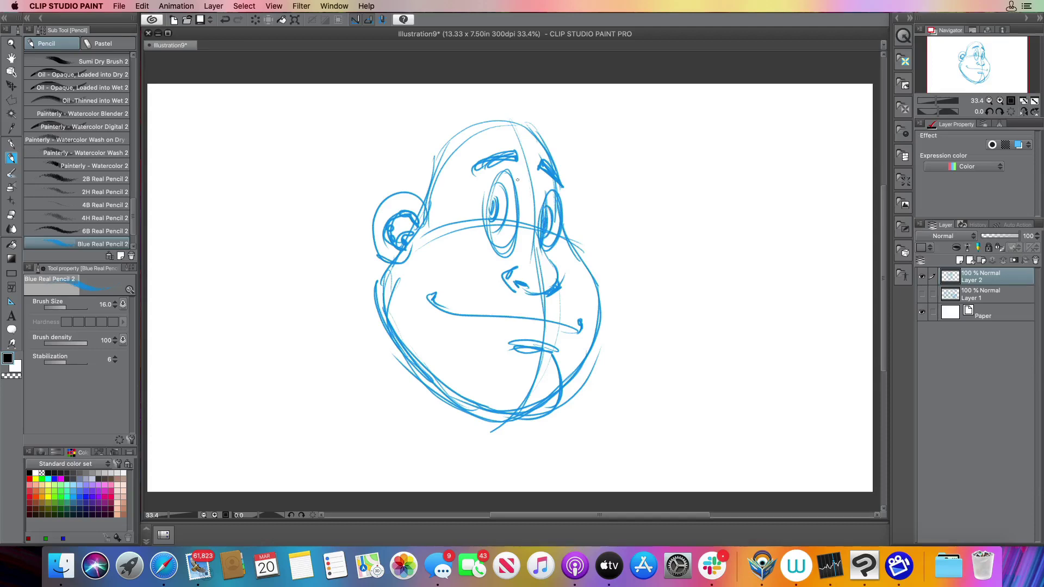
mouse_move(518, 179)
left_mouse_down()
mouse_move(497, 175)
mouse_move(557, 184)
left_mouse_up()
mouse_move(423, 202)
left_mouse_down()
mouse_move(420, 167)
mouse_move(476, 121)
left_mouse_up()
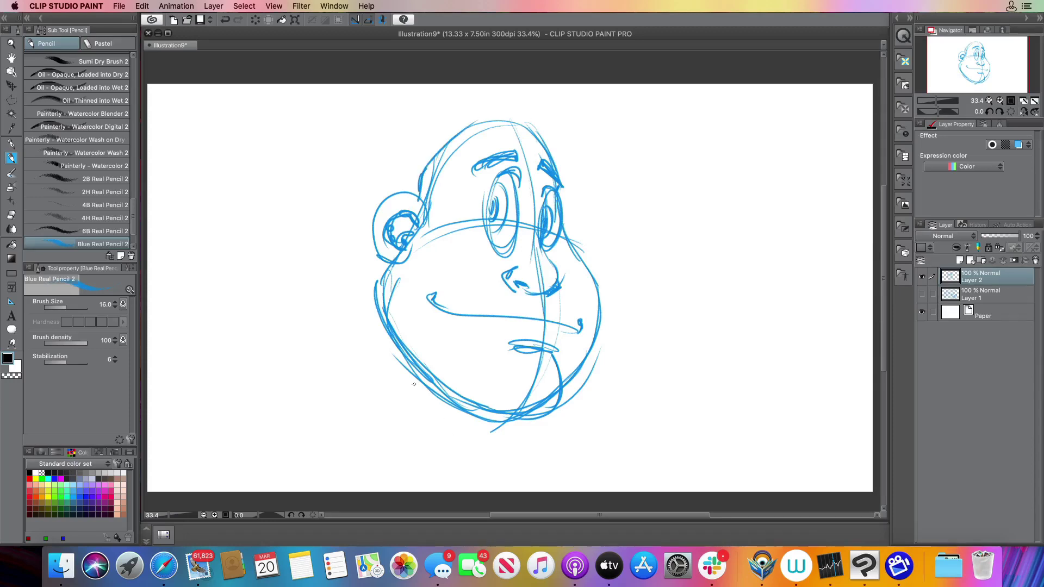
left_click_drag(397, 349, 415, 449)
left_click_drag(412, 373, 421, 451)
mouse_move(498, 416)
left_mouse_down()
mouse_move(488, 471)
mouse_move(474, 458)
mouse_move(431, 485)
mouse_move(416, 455)
left_mouse_up()
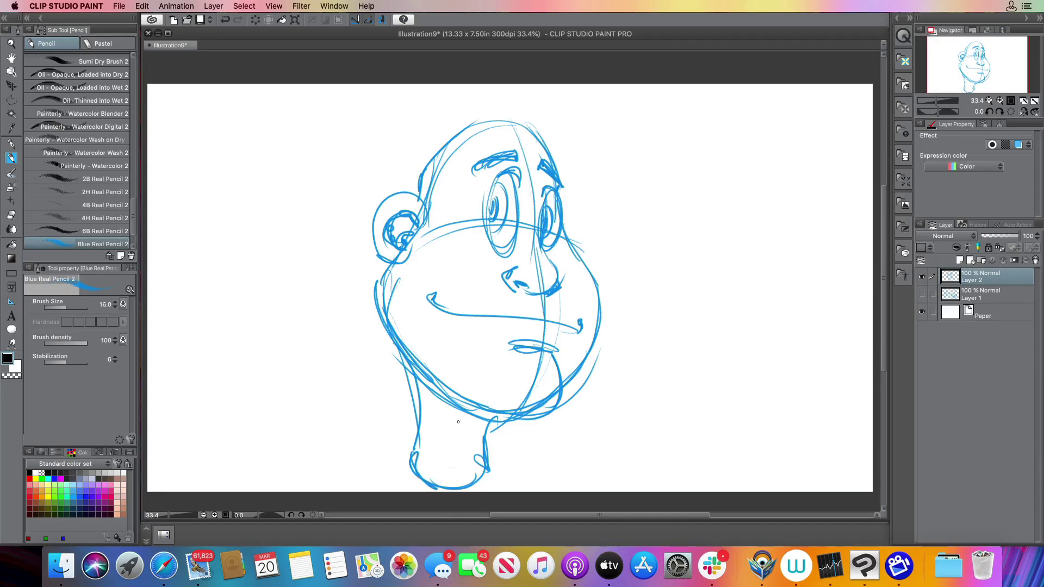
- Hatch shading across the neck and draw the shoulder line below it
mouse_move(482, 438)
left_mouse_down()
mouse_move(451, 407)
mouse_move(483, 440)
left_mouse_up()
left_click_drag(437, 401, 481, 452)
mouse_move(424, 380)
left_mouse_down()
mouse_move(476, 462)
mouse_move(455, 457)
mouse_move(485, 478)
left_mouse_up()
left_click_drag(415, 401, 473, 466)
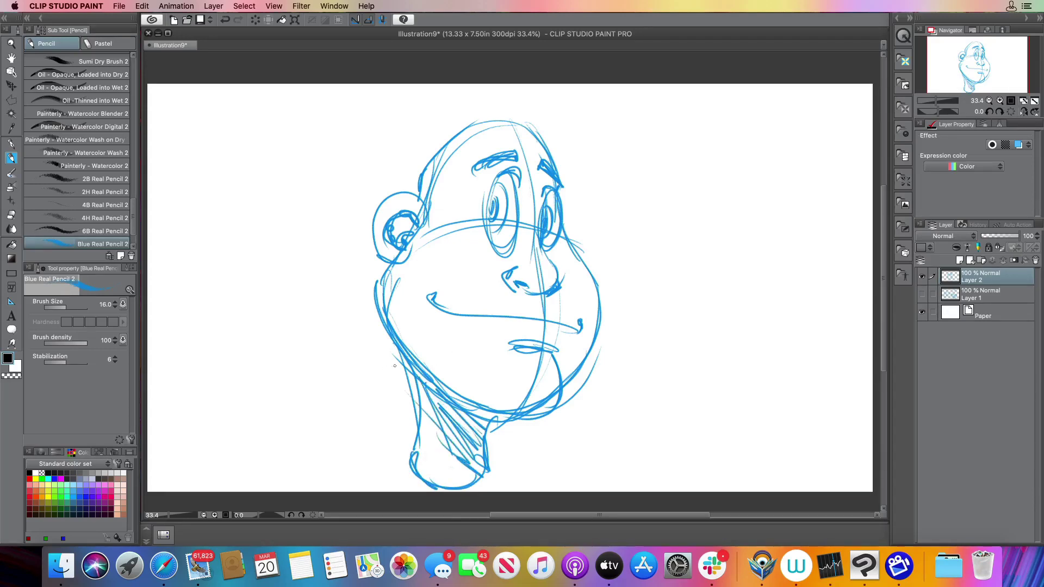
left_click_drag(404, 449, 311, 491)
left_click_drag(493, 464, 535, 491)
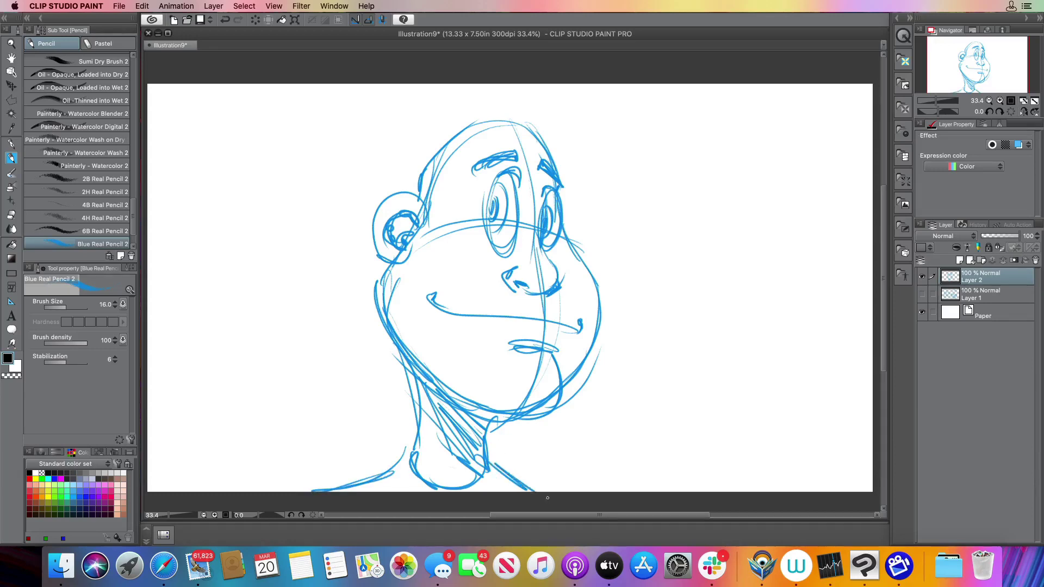
- Draw the lower lip and chin, hatch below the mouth, and crease the grin's corners
mouse_move(569, 334)
left_mouse_down()
mouse_move(554, 356)
mouse_move(488, 346)
left_mouse_up()
left_click_drag(463, 334, 479, 343)
left_click_drag(432, 295, 427, 304)
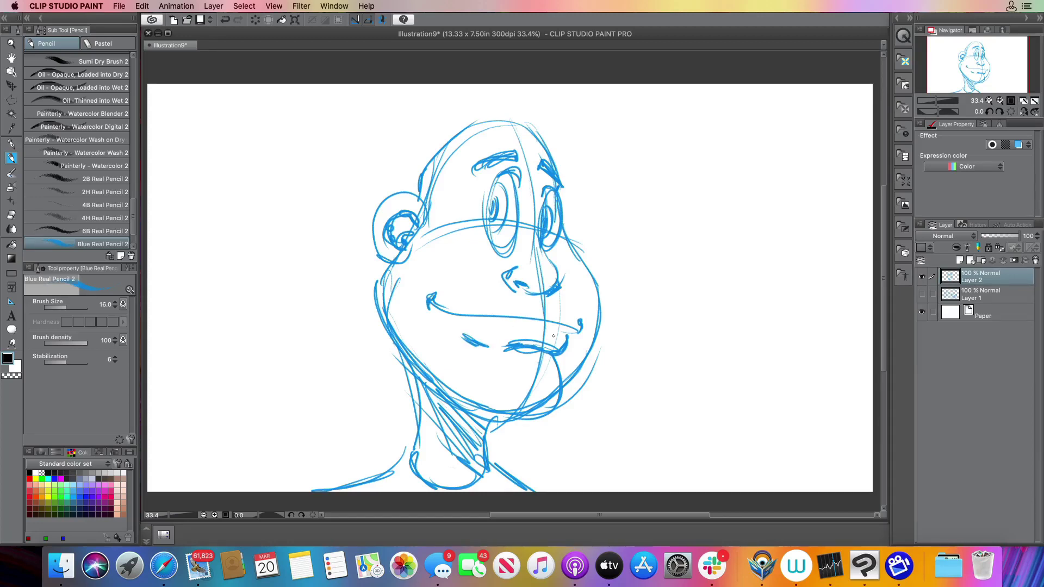
left_click_drag(580, 326, 574, 332)
left_click_drag(422, 285, 418, 306)
- Sketch a brimmed cap with hair tufts, then strengthen the jaw and ear outline
mouse_move(543, 147)
left_mouse_down()
mouse_move(489, 140)
mouse_move(442, 157)
left_mouse_up()
mouse_move(465, 144)
left_mouse_down()
mouse_move(549, 137)
mouse_move(454, 158)
mouse_move(604, 142)
mouse_move(566, 166)
left_mouse_up()
mouse_move(596, 134)
left_mouse_down()
mouse_move(481, 137)
mouse_move(433, 157)
mouse_move(398, 194)
left_mouse_up()
left_click_drag(403, 158, 401, 177)
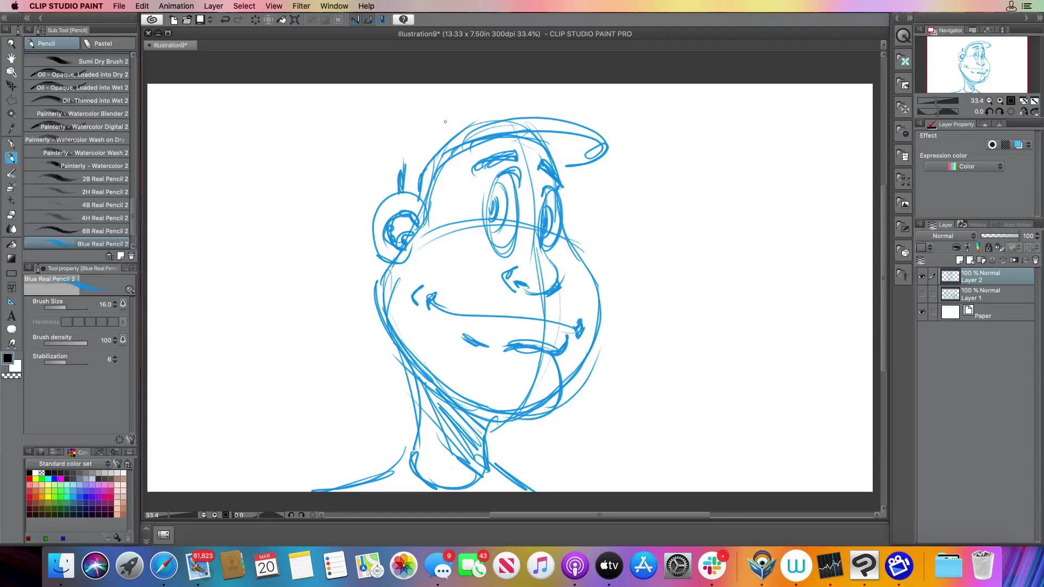
mouse_move(522, 110)
left_mouse_down()
mouse_move(533, 117)
mouse_move(463, 105)
mouse_move(389, 163)
left_mouse_up()
left_click_drag(477, 105, 407, 175)
mouse_move(416, 143)
left_mouse_down()
mouse_move(406, 176)
mouse_move(403, 158)
left_mouse_up()
left_click_drag(404, 148, 393, 192)
mouse_move(495, 109)
left_mouse_down()
mouse_move(396, 175)
mouse_move(515, 109)
left_mouse_up()
left_click_drag(514, 109, 530, 124)
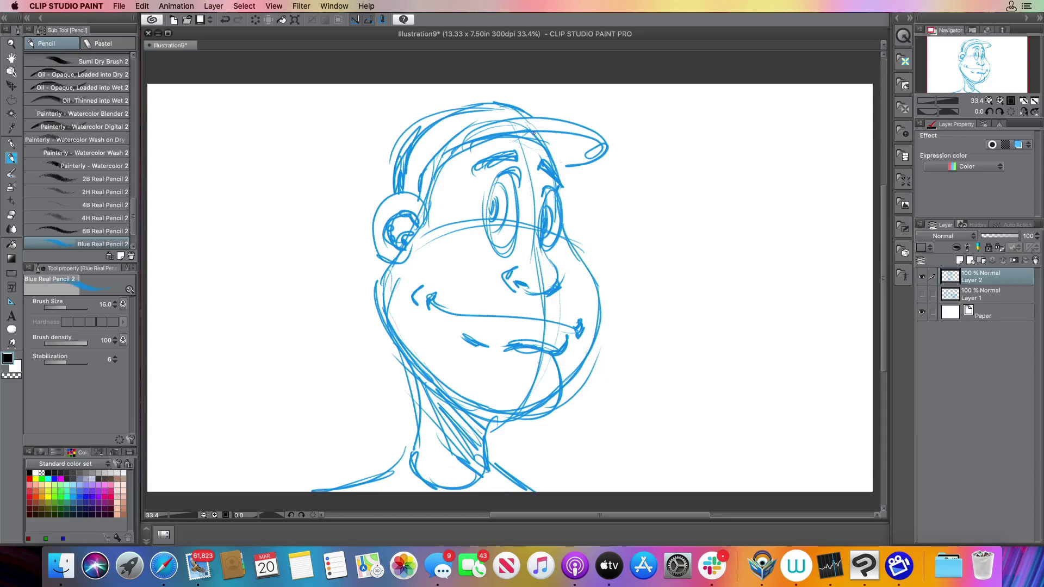
left_click_drag(384, 324, 405, 374)
left_click_drag(415, 248, 401, 266)
- Bolden the left eye's oval, then hide Layer 2 and add a new Layer 3
mouse_move(494, 177)
left_mouse_down()
mouse_move(479, 222)
mouse_move(492, 233)
left_mouse_up()
left_click(922, 276)
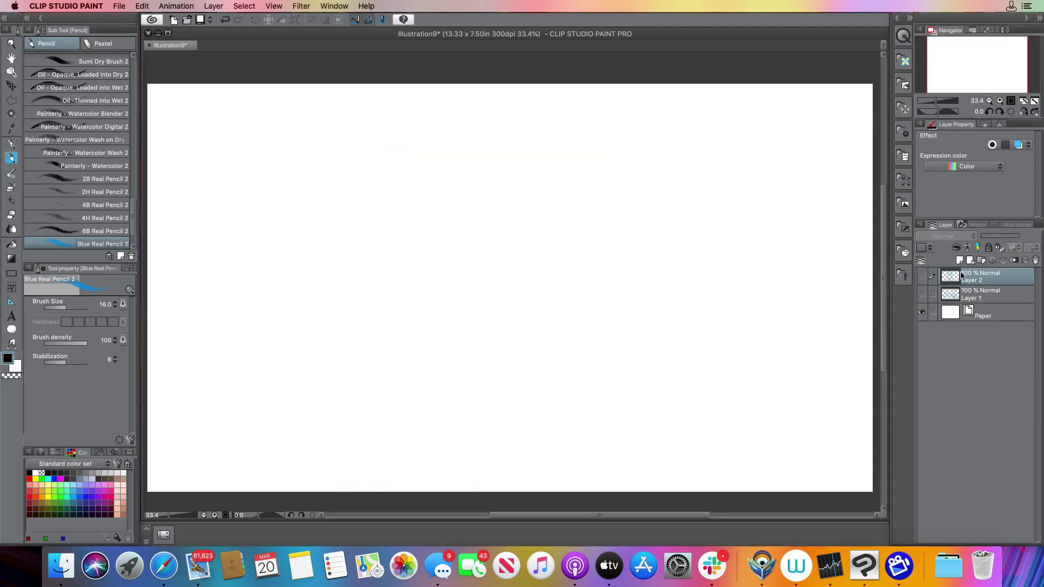
left_click(960, 261)
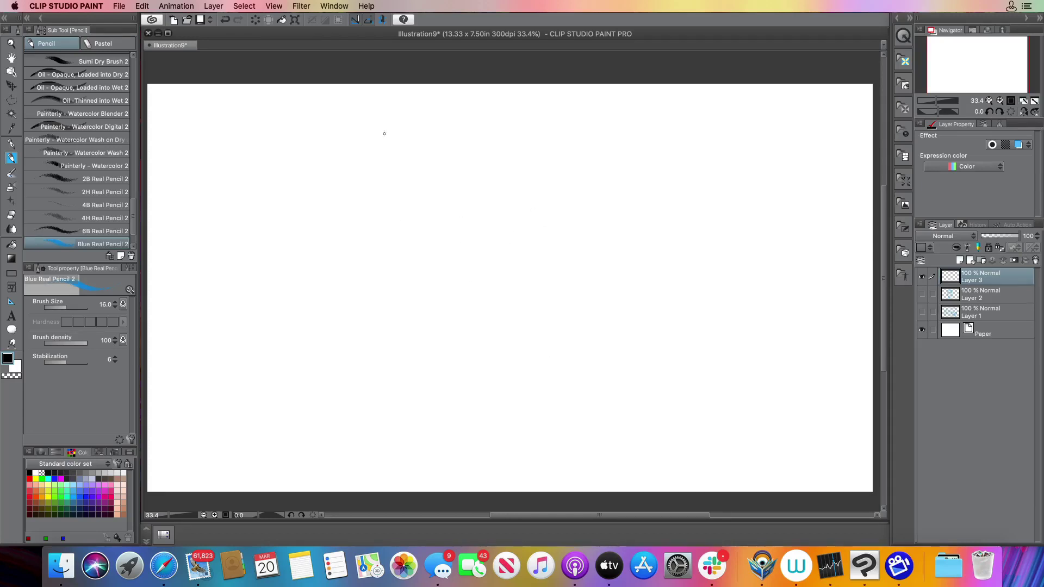
- Rough out a C-shaped head arc, neck line and first torso curves
mouse_move(414, 126)
left_mouse_down()
mouse_move(366, 118)
mouse_move(352, 205)
mouse_move(404, 235)
mouse_move(451, 183)
mouse_move(449, 200)
left_mouse_up()
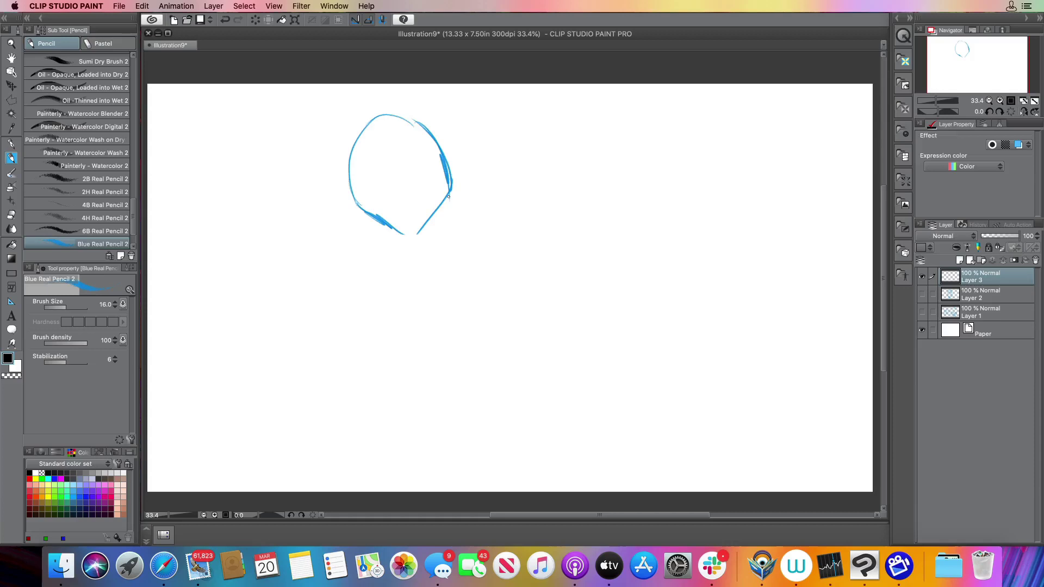
mouse_move(350, 200)
left_mouse_down()
mouse_move(350, 266)
mouse_move(390, 303)
mouse_move(395, 326)
left_mouse_up()
mouse_move(450, 194)
left_mouse_down()
mouse_move(474, 255)
mouse_move(466, 325)
mouse_move(416, 277)
left_mouse_up()
mouse_move(363, 253)
left_mouse_down()
mouse_move(391, 274)
mouse_move(402, 300)
mouse_move(373, 258)
mouse_move(396, 272)
mouse_move(395, 348)
left_mouse_up()
mouse_move(409, 234)
left_mouse_down()
mouse_move(374, 143)
mouse_move(379, 201)
mouse_move(458, 158)
left_mouse_up()
- Retrace the head's top, right and left outlines with hatch strokes
mouse_move(435, 116)
left_mouse_down()
mouse_move(457, 177)
mouse_move(454, 163)
mouse_move(377, 116)
mouse_move(343, 163)
mouse_move(342, 193)
mouse_move(363, 213)
left_mouse_up()
left_click_drag(386, 224, 400, 235)
left_click_drag(343, 203, 396, 233)
left_click_drag(351, 157, 339, 205)
left_click_drag(344, 140, 337, 190)
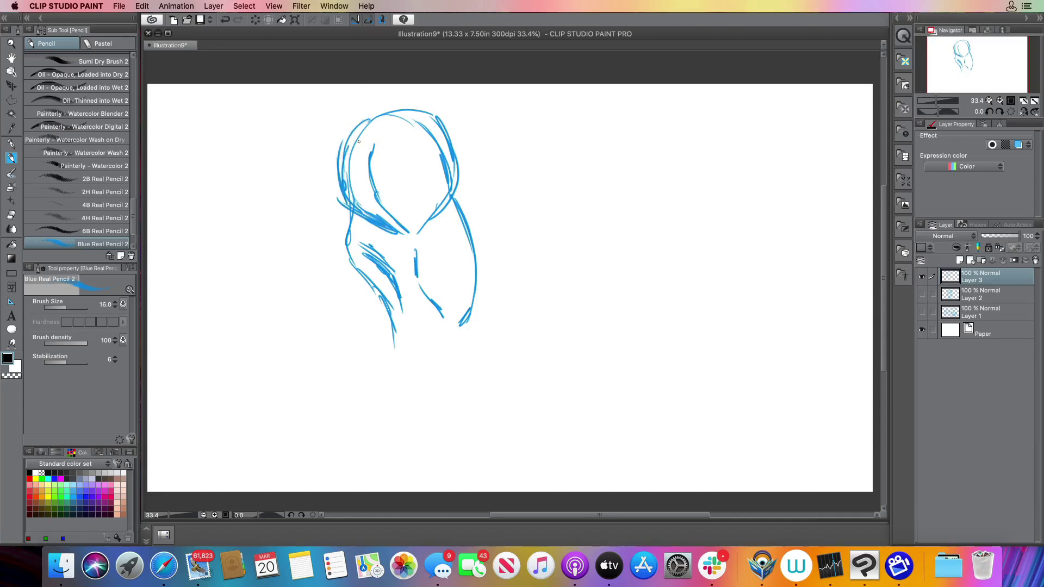
left_click_drag(370, 113, 342, 164)
mouse_move(347, 209)
left_mouse_down()
mouse_move(380, 287)
mouse_move(385, 274)
mouse_move(355, 265)
mouse_move(393, 355)
left_mouse_up()
- Extend long twisting torso diagonals and leg lines down to the page bottom
mouse_move(447, 323)
left_mouse_down()
mouse_move(496, 381)
mouse_move(508, 450)
left_mouse_up()
left_click_drag(417, 372, 482, 427)
left_click_drag(416, 343, 435, 379)
left_click_drag(471, 411, 493, 449)
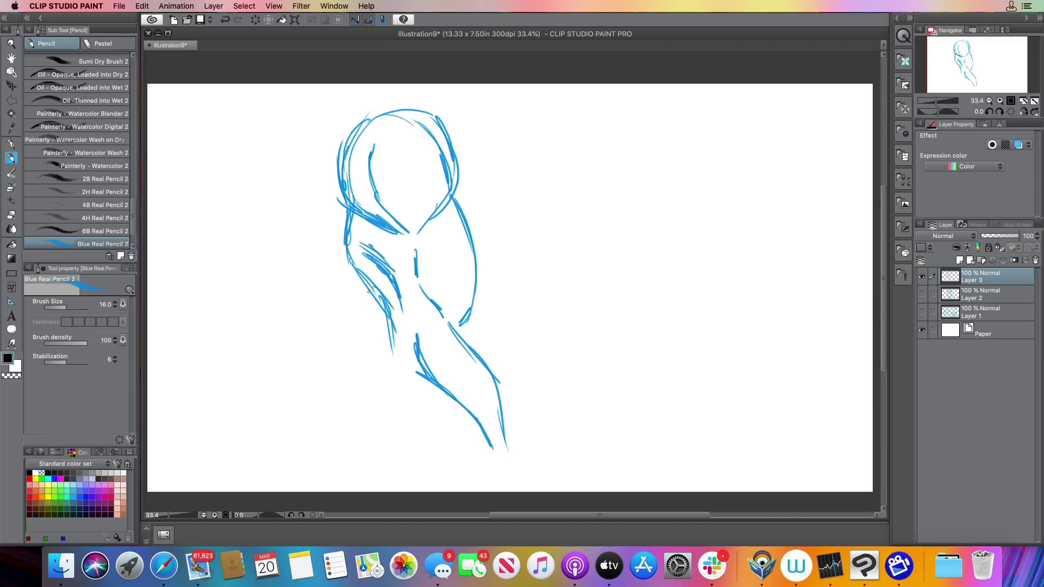
left_click_drag(369, 292, 398, 373)
left_click_drag(460, 326, 464, 352)
mouse_move(389, 347)
left_mouse_down()
mouse_move(385, 388)
mouse_move(387, 349)
mouse_move(408, 437)
mouse_move(439, 487)
left_mouse_up()
left_click_drag(409, 440, 457, 492)
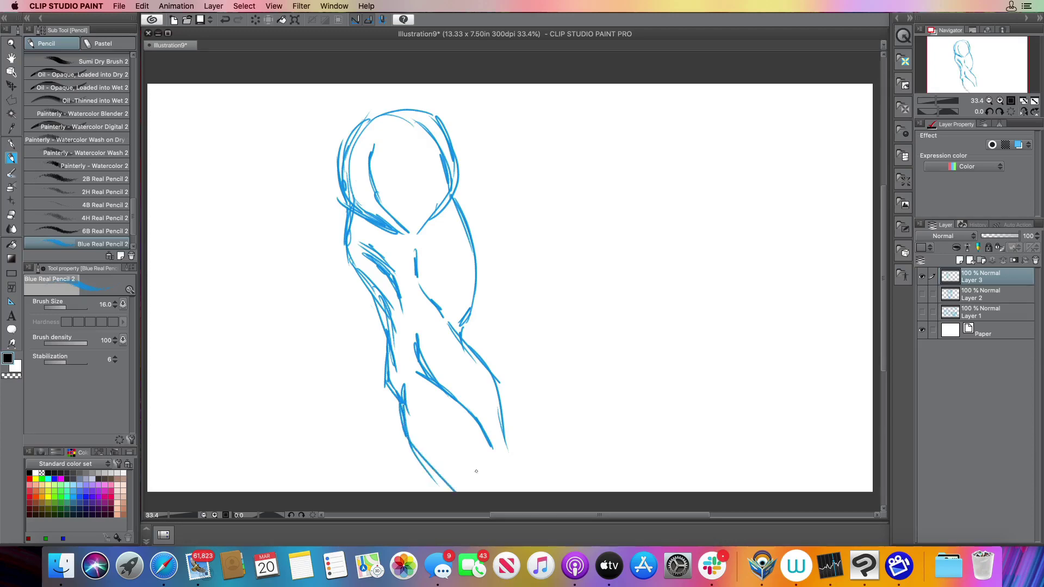
left_click_drag(502, 425, 524, 492)
left_click_drag(456, 477, 418, 415)
- Hatch shading down the chest centre and refine the head and neck's right side
mouse_move(449, 331)
left_mouse_down()
mouse_move(406, 281)
mouse_move(435, 311)
mouse_move(390, 239)
mouse_move(406, 247)
mouse_move(388, 230)
left_mouse_up()
left_click_drag(408, 285, 389, 233)
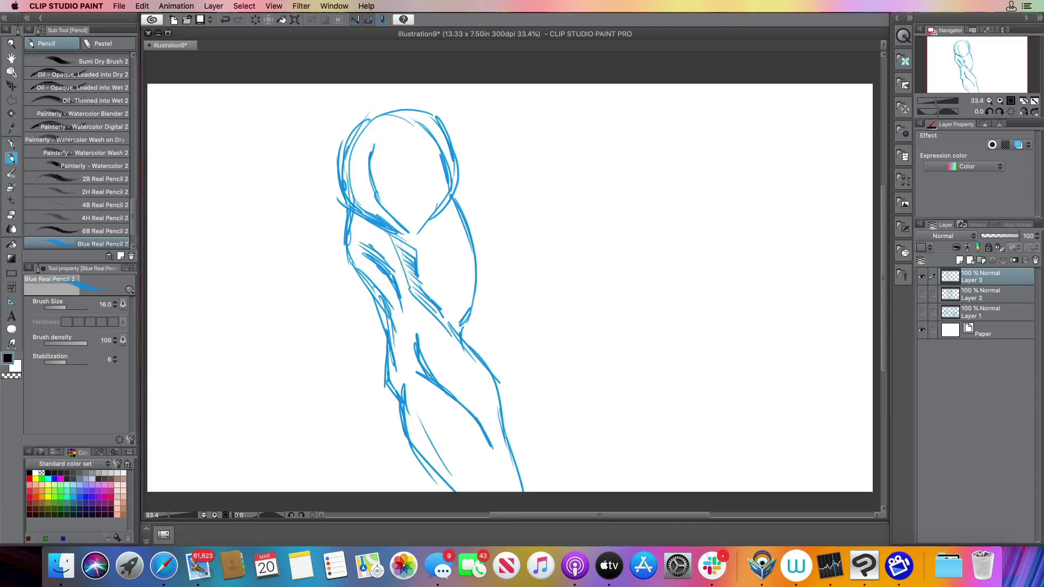
left_click_drag(437, 192, 425, 219)
left_click_drag(445, 169, 427, 233)
left_click_drag(461, 194, 426, 225)
left_click_drag(463, 185, 423, 233)
left_click_drag(463, 132, 454, 200)
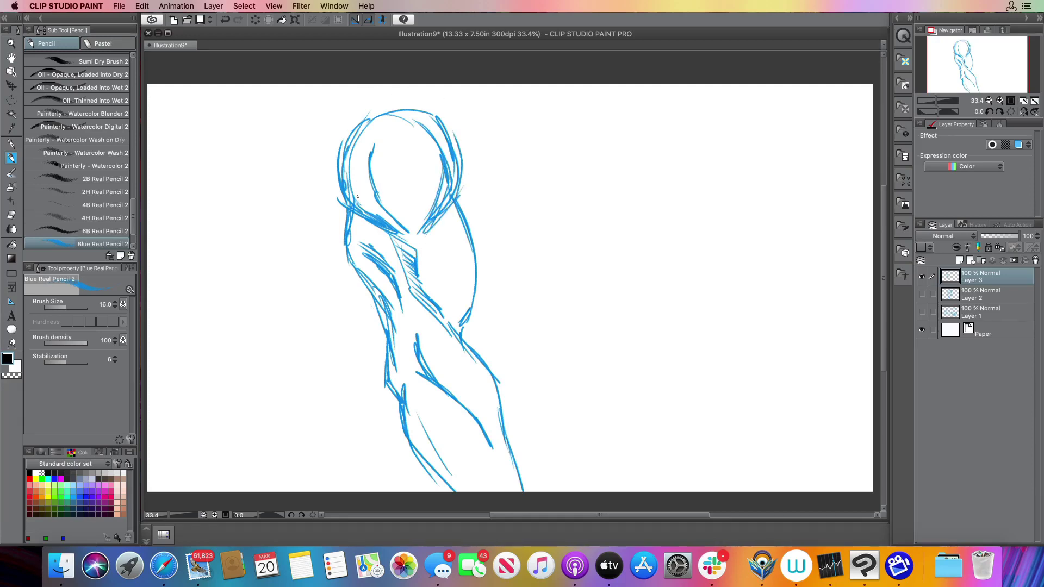
- Retrace the head's left and top-left outline and draw down the torso's left side
mouse_move(325, 154)
left_mouse_down()
mouse_move(346, 209)
mouse_move(338, 193)
left_mouse_up()
left_click_drag(334, 146, 328, 181)
left_click_drag(325, 143, 366, 110)
left_click_drag(340, 127, 329, 167)
mouse_move(332, 156)
left_mouse_down()
mouse_move(379, 111)
mouse_move(459, 152)
mouse_move(461, 172)
left_mouse_up()
mouse_move(337, 196)
left_mouse_down()
mouse_move(339, 247)
mouse_move(341, 235)
mouse_move(381, 355)
left_mouse_up()
left_click_drag(377, 315, 387, 379)
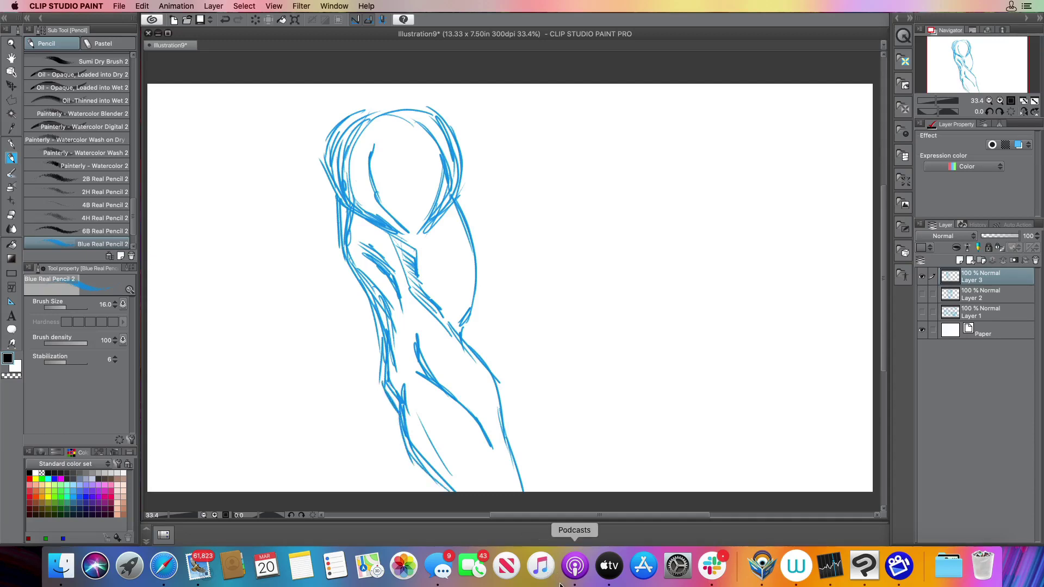
- Hide Layer 3, add Layer 4, and sketch a round head outline
left_click(921, 276)
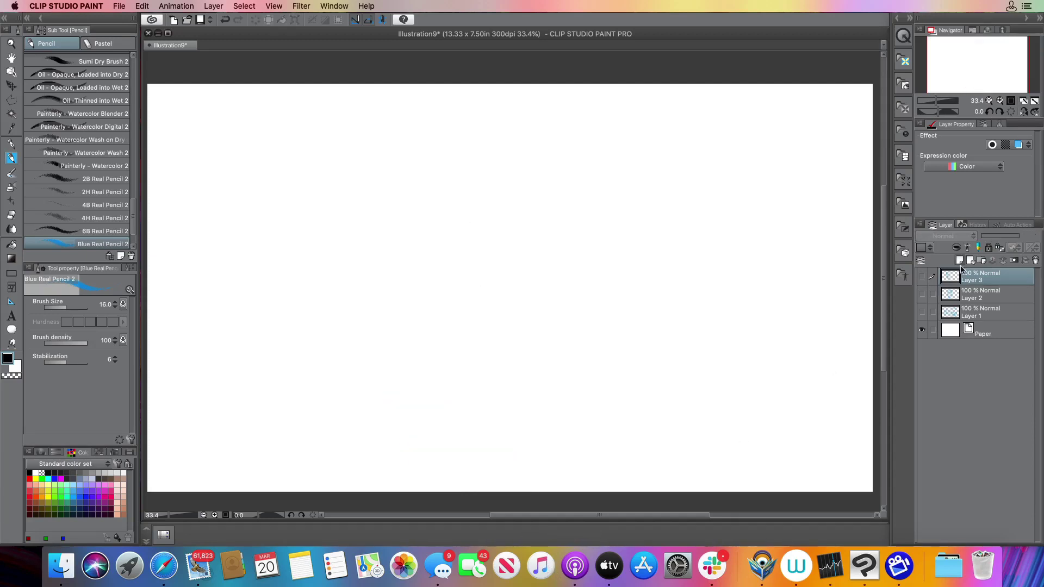
left_click(960, 260)
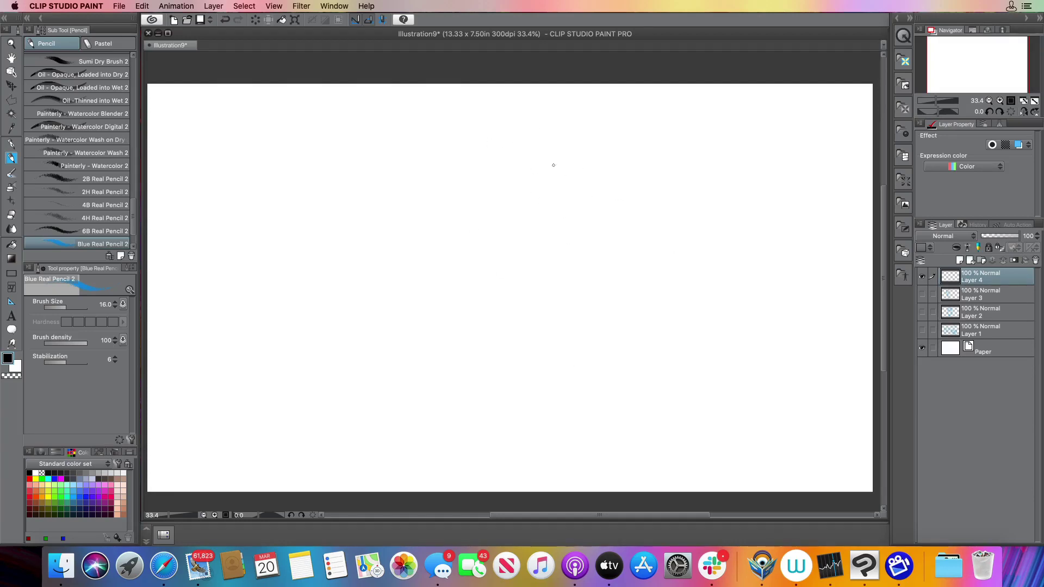
left_click_drag(555, 146, 584, 275)
left_click_drag(580, 183, 477, 127)
left_click_drag(565, 162, 369, 257)
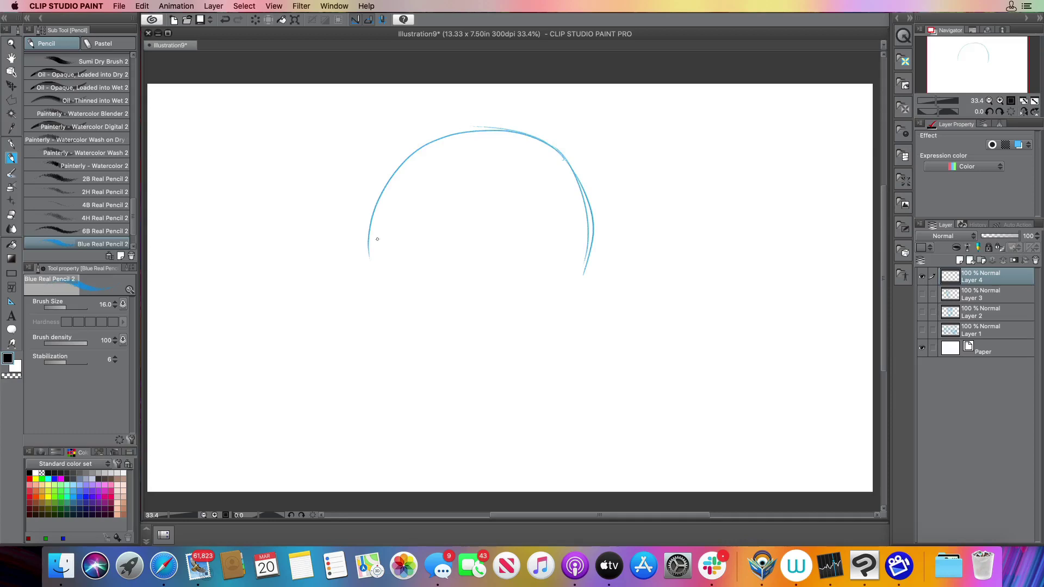
mouse_move(400, 164)
left_mouse_down()
mouse_move(363, 281)
mouse_move(414, 156)
mouse_move(612, 224)
mouse_move(612, 277)
left_mouse_up()
left_click_drag(578, 161, 563, 351)
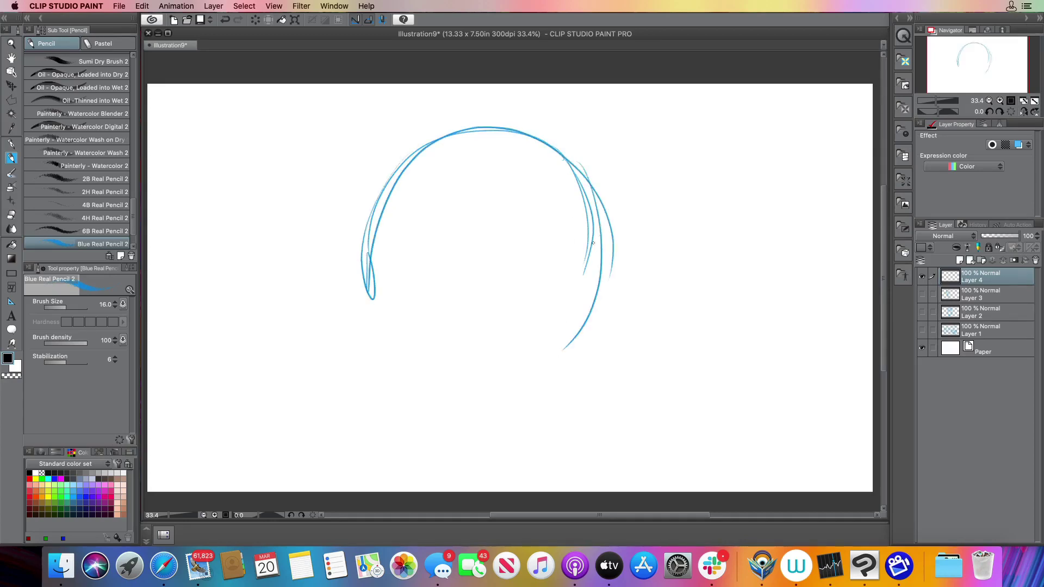
mouse_move(609, 249)
left_mouse_down()
mouse_move(574, 347)
mouse_move(508, 369)
left_mouse_up()
mouse_move(570, 345)
left_mouse_down()
mouse_move(361, 328)
mouse_move(452, 373)
left_mouse_up()
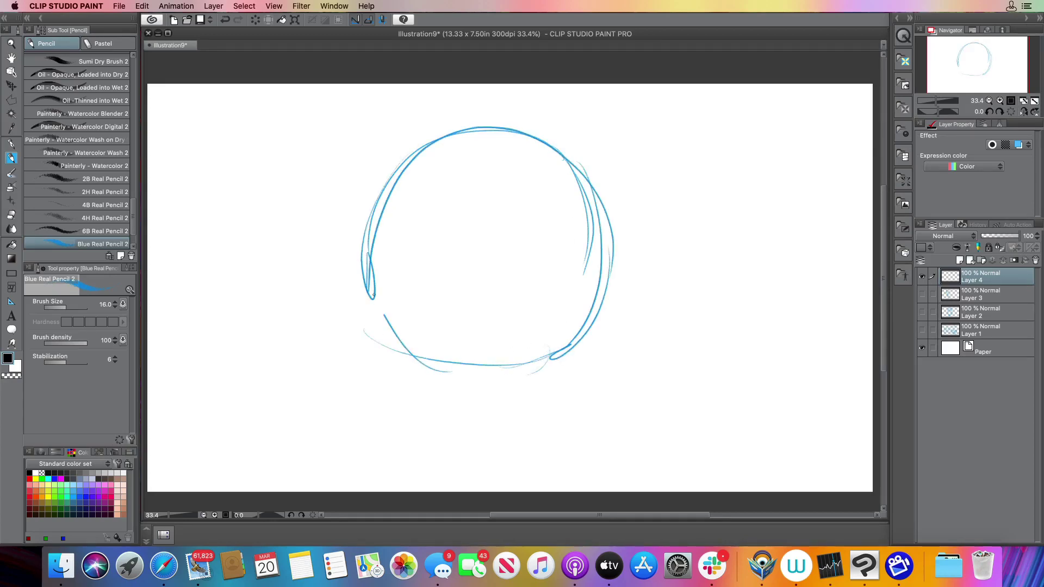
left_click_drag(367, 271, 390, 310)
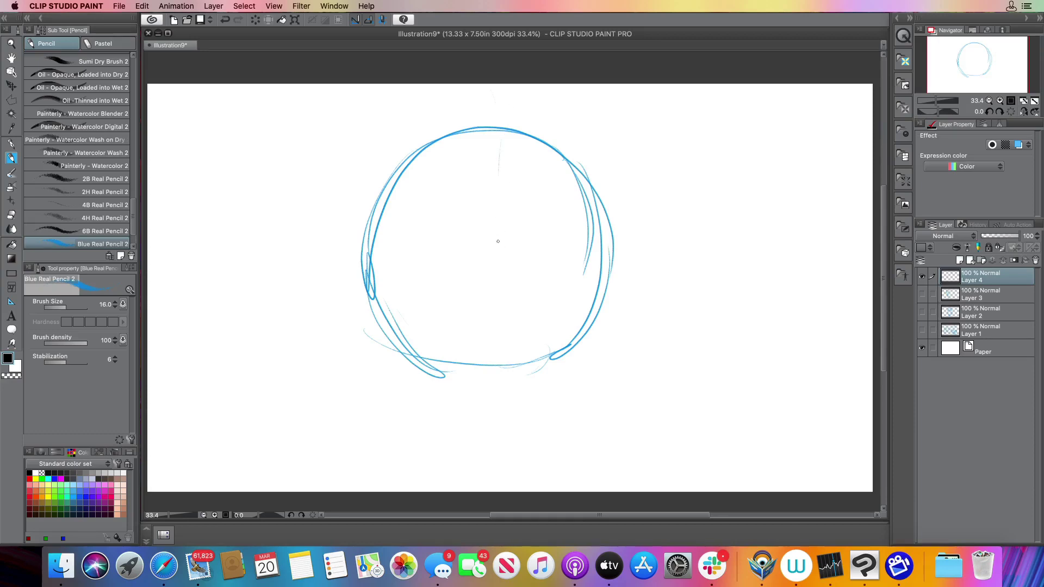
- Draw vertical and horizontal guidelines, then sketch the smile, mouth and chin curves
left_click_drag(499, 133, 500, 365)
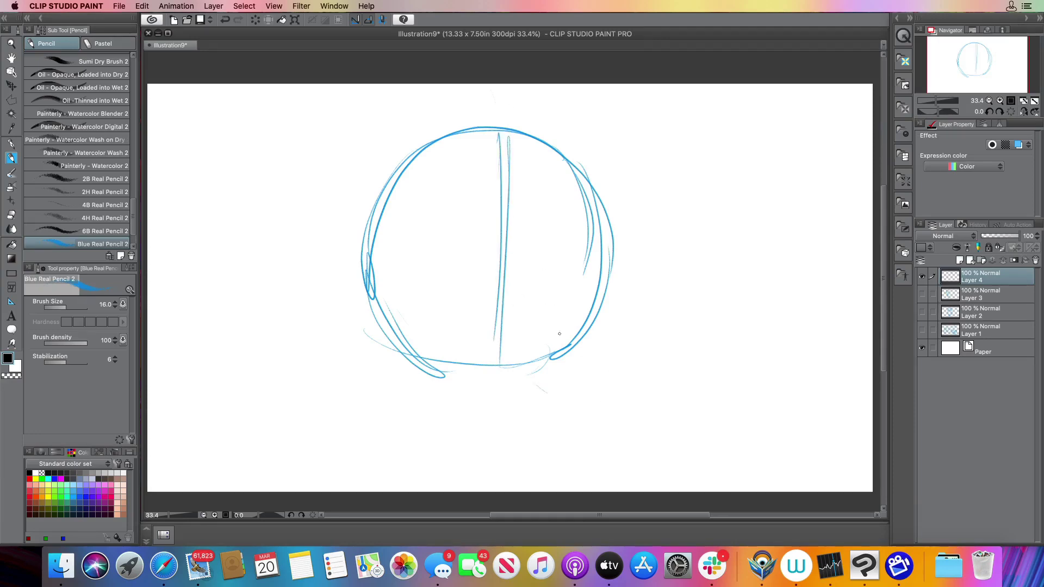
mouse_move(598, 264)
left_mouse_down()
mouse_move(362, 277)
mouse_move(379, 276)
left_mouse_up()
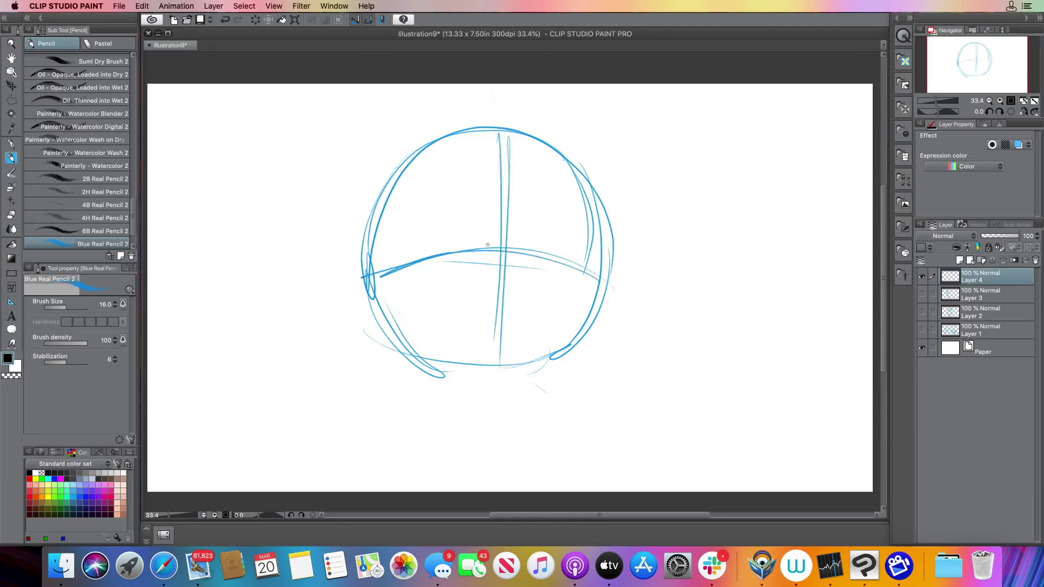
left_click_drag(444, 255, 600, 267)
mouse_move(486, 278)
left_mouse_down()
mouse_move(534, 285)
mouse_move(475, 278)
left_mouse_up()
mouse_move(584, 295)
left_mouse_down()
mouse_move(563, 305)
mouse_move(412, 297)
mouse_move(578, 298)
left_mouse_up()
mouse_move(517, 338)
left_mouse_down()
mouse_move(467, 340)
mouse_move(532, 334)
mouse_move(503, 392)
left_mouse_up()
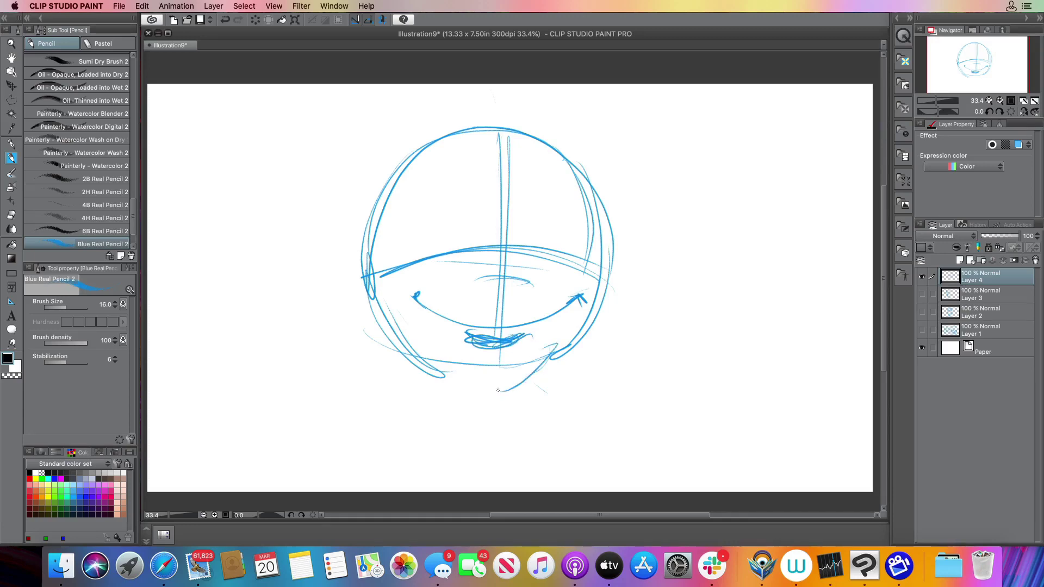
left_click_drag(540, 358, 427, 376)
left_click_drag(409, 325, 479, 384)
left_click_drag(418, 342, 489, 389)
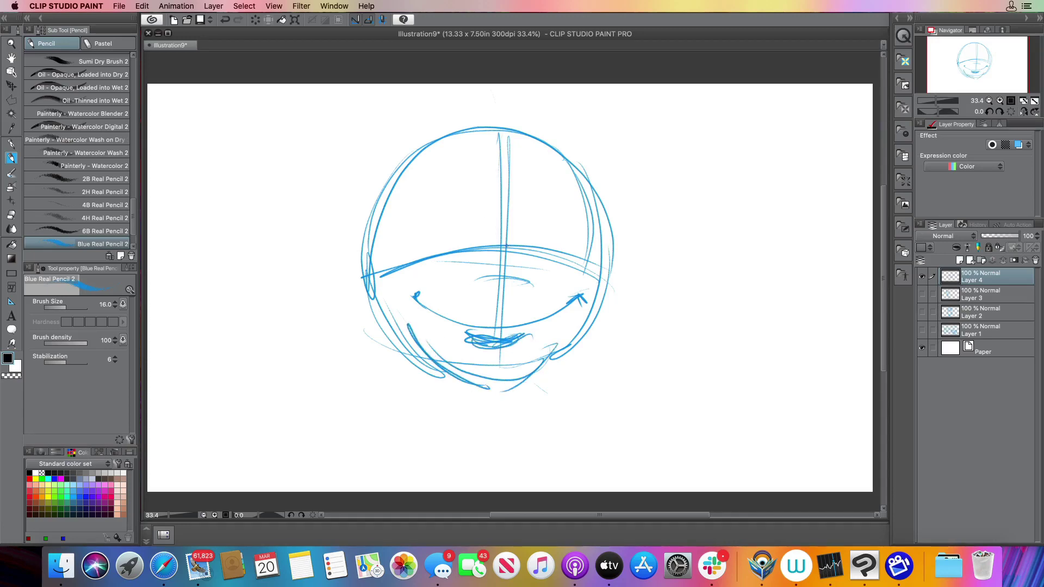
- Sketch both oval eyes, the chin's bottom line and the nose
mouse_move(470, 258)
left_mouse_down()
mouse_move(441, 231)
mouse_move(462, 239)
mouse_move(471, 274)
mouse_move(432, 247)
left_mouse_up()
mouse_move(539, 235)
left_mouse_down()
mouse_move(552, 226)
mouse_move(565, 269)
mouse_move(533, 239)
mouse_move(557, 277)
mouse_move(544, 283)
mouse_move(530, 270)
left_mouse_up()
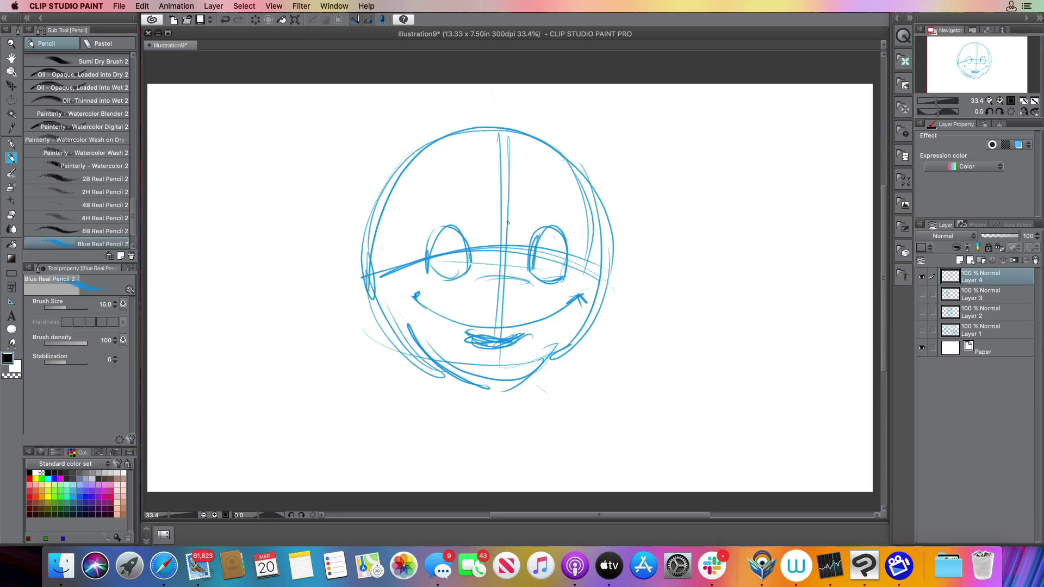
mouse_move(560, 347)
left_mouse_down()
mouse_move(532, 380)
mouse_move(468, 387)
mouse_move(416, 358)
left_mouse_up()
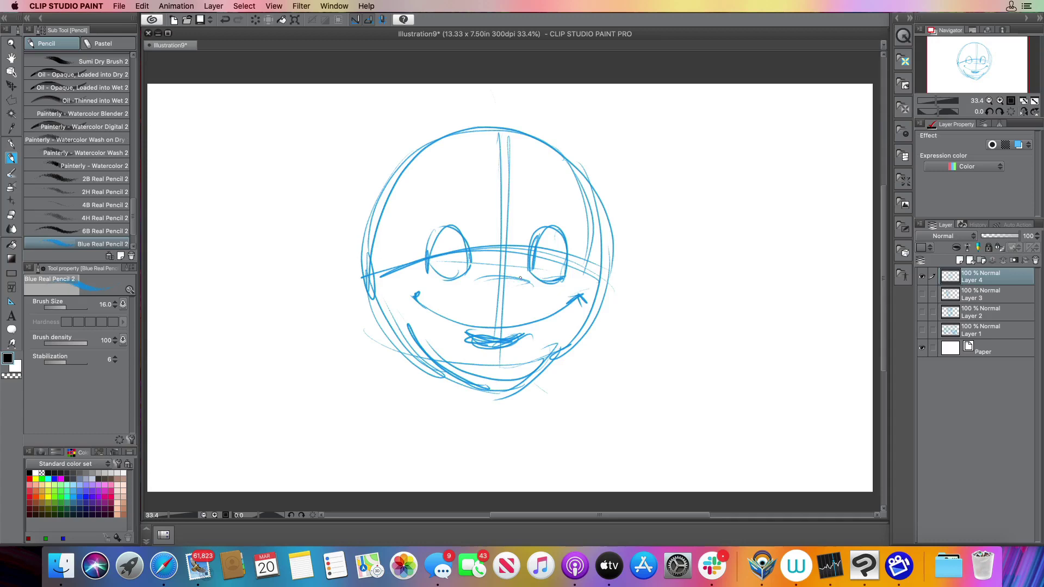
mouse_move(521, 279)
left_mouse_down()
mouse_move(503, 296)
mouse_move(515, 286)
mouse_move(528, 296)
mouse_move(514, 277)
mouse_move(481, 284)
mouse_move(483, 297)
left_mouse_up()
mouse_move(483, 268)
left_mouse_down()
mouse_move(474, 288)
mouse_move(491, 275)
mouse_move(474, 278)
left_mouse_up()
- Draw thick eyebrows over both eyes
left_click_drag(525, 231, 512, 267)
left_click_drag(528, 211, 513, 251)
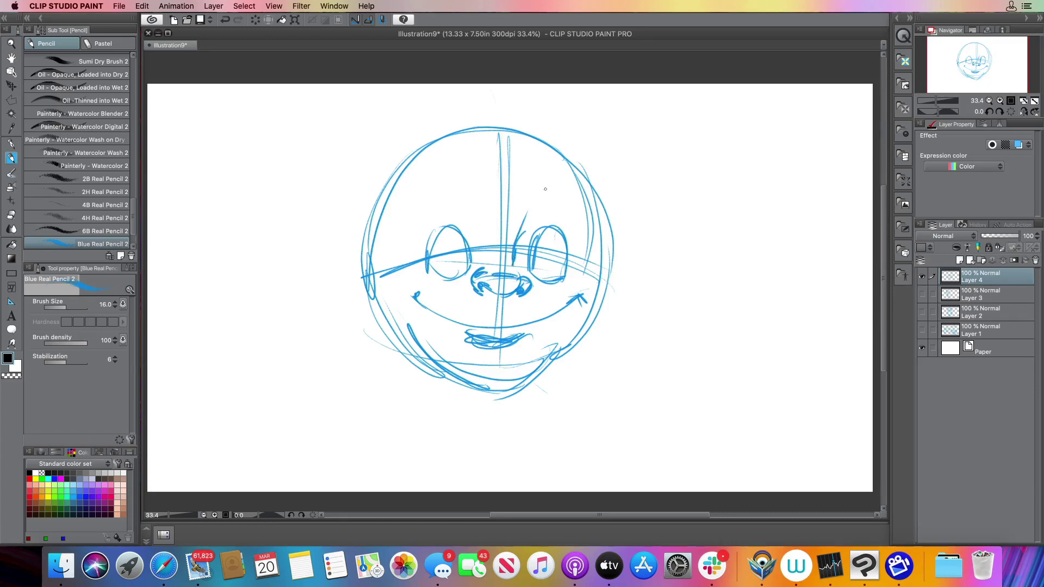
mouse_move(435, 211)
left_mouse_down()
mouse_move(473, 206)
mouse_move(416, 226)
mouse_move(478, 215)
mouse_move(418, 228)
left_mouse_up()
left_click_drag(454, 204, 476, 213)
left_click_drag(539, 207, 578, 227)
mouse_move(545, 214)
left_mouse_down()
mouse_move(577, 230)
mouse_move(548, 209)
left_mouse_up()
left_click_drag(533, 213, 575, 227)
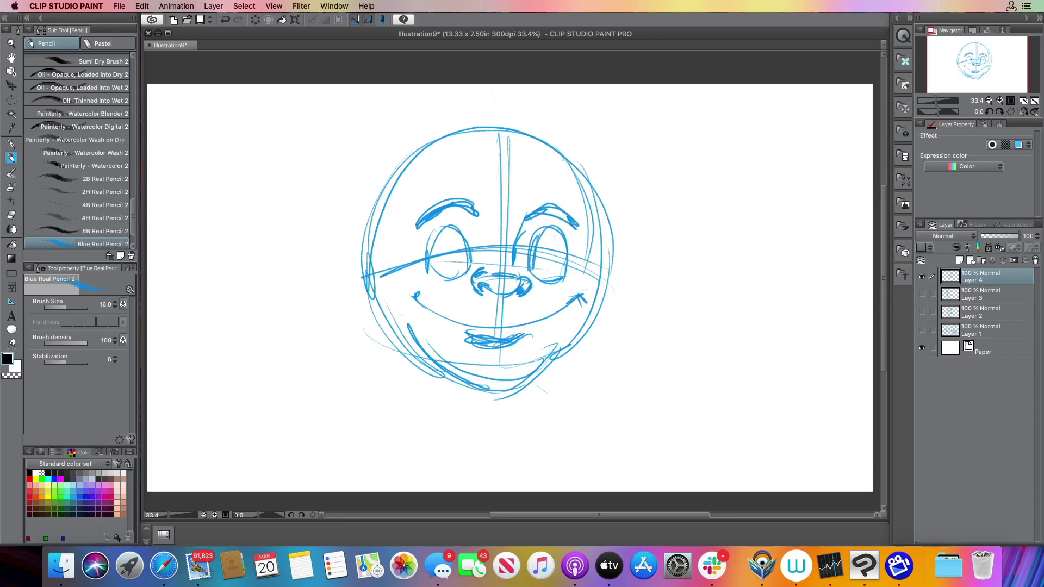
- Thicken the jaw and draw both ears with inner curls
mouse_move(447, 375)
left_mouse_down()
mouse_move(378, 302)
mouse_move(389, 324)
left_mouse_up()
left_click_drag(360, 254, 384, 326)
mouse_move(366, 278)
left_mouse_down()
mouse_move(374, 312)
mouse_move(373, 299)
left_mouse_up()
mouse_move(604, 254)
left_mouse_down()
mouse_move(622, 267)
mouse_move(595, 325)
left_mouse_up()
mouse_move(614, 259)
left_mouse_down()
mouse_move(628, 278)
mouse_move(594, 325)
left_mouse_up()
left_click_drag(605, 266, 615, 309)
left_click_drag(601, 280, 610, 294)
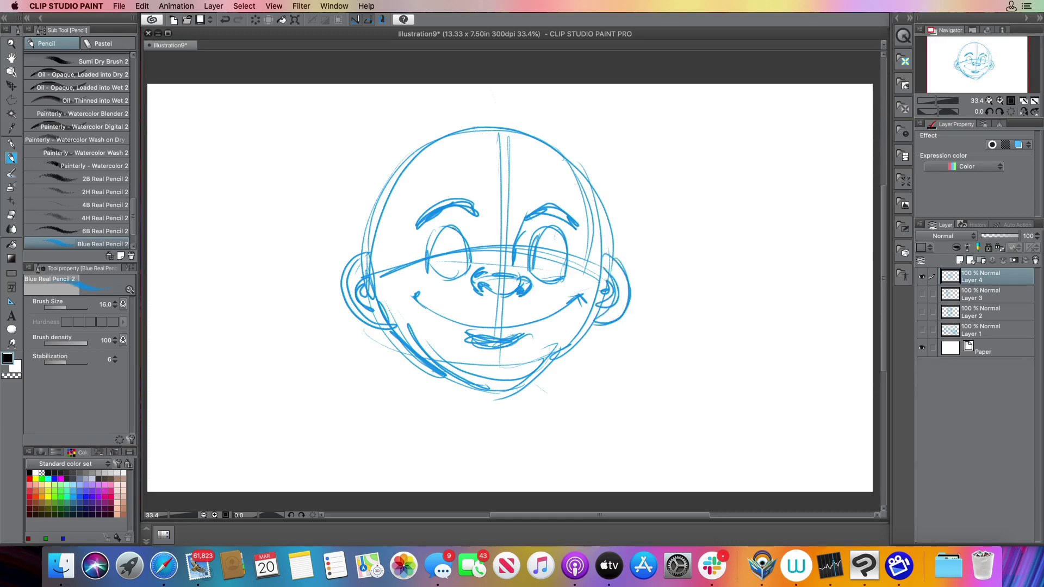
- Add pupils to both eyes and darken the chin, jaw and smile lines
left_click_drag(445, 243, 454, 266)
left_click_drag(453, 235, 438, 269)
left_click_drag(544, 248, 545, 263)
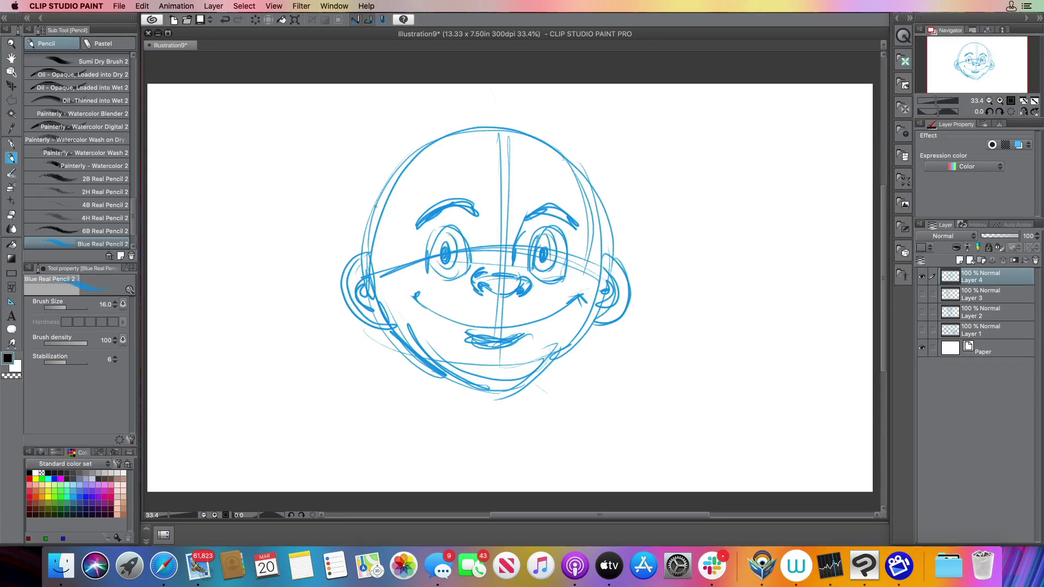
mouse_move(521, 377)
left_mouse_down()
mouse_move(469, 396)
mouse_move(438, 375)
left_mouse_up()
left_click_drag(532, 352, 462, 319)
mouse_move(530, 329)
left_mouse_down()
mouse_move(505, 326)
mouse_move(574, 296)
left_mouse_up()
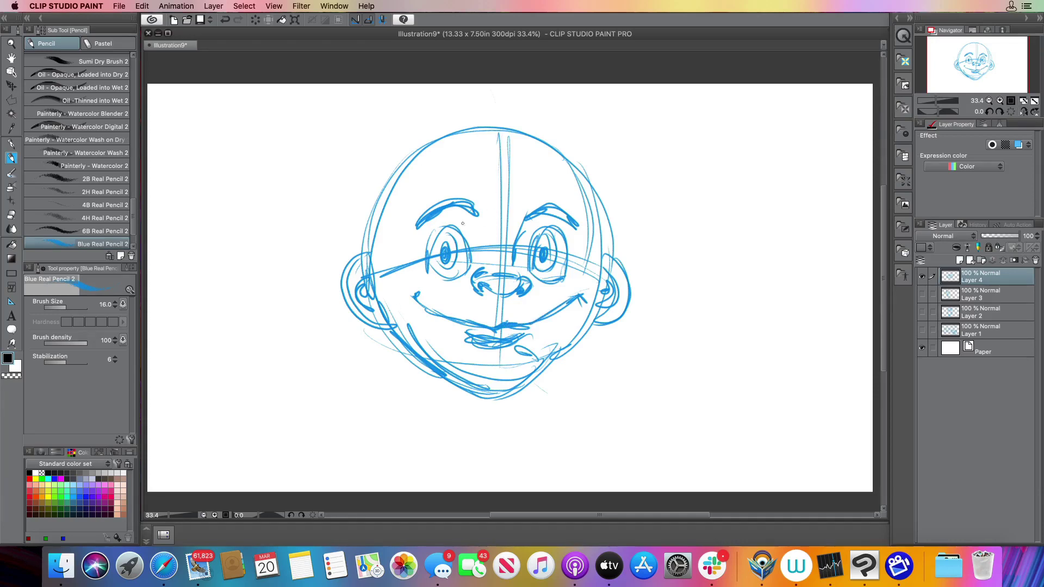
- Draw spiky hair strands above the head and outline the head's sides
mouse_move(591, 180)
left_mouse_down()
mouse_move(563, 145)
mouse_move(409, 97)
left_mouse_up()
left_click_drag(399, 104, 495, 131)
left_click_drag(376, 118, 467, 121)
left_click_drag(351, 147, 445, 126)
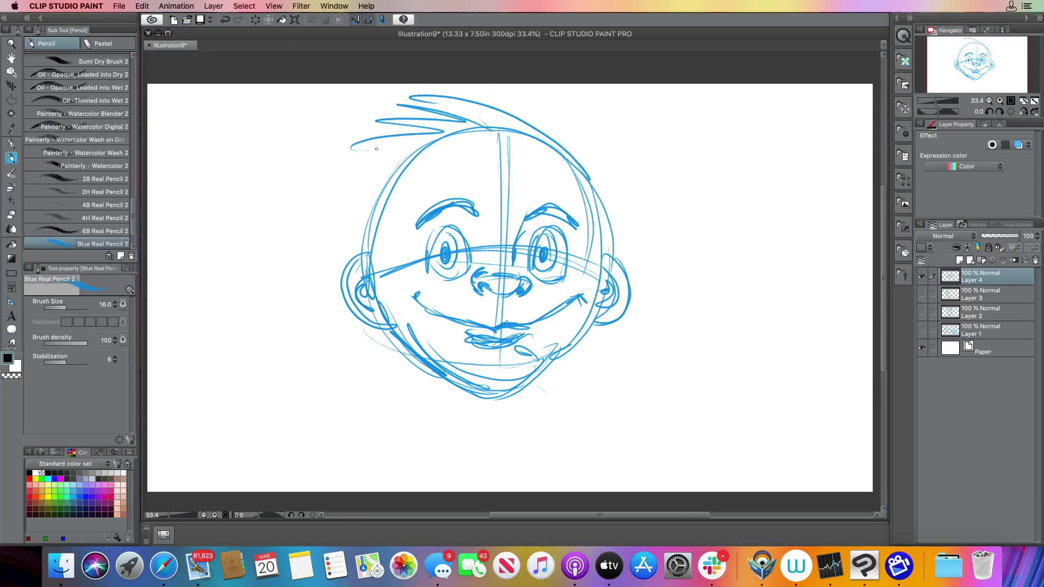
left_click_drag(402, 153, 368, 159)
mouse_move(412, 151)
left_mouse_down()
mouse_move(354, 196)
mouse_move(378, 250)
left_mouse_up()
mouse_move(577, 166)
left_mouse_down()
mouse_move(632, 217)
mouse_move(620, 273)
left_mouse_up()
left_click_drag(626, 204, 608, 262)
left_click_drag(622, 215, 610, 254)
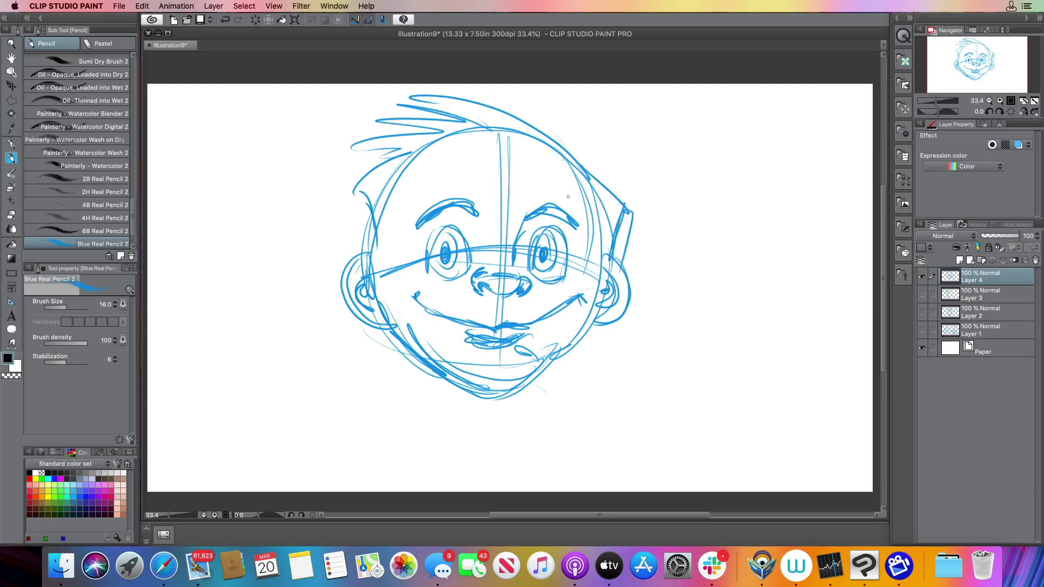
- Sketch a cap over the top-right of the head and close the ear flap
left_click_drag(623, 193, 516, 101)
left_click_drag(580, 107, 478, 119)
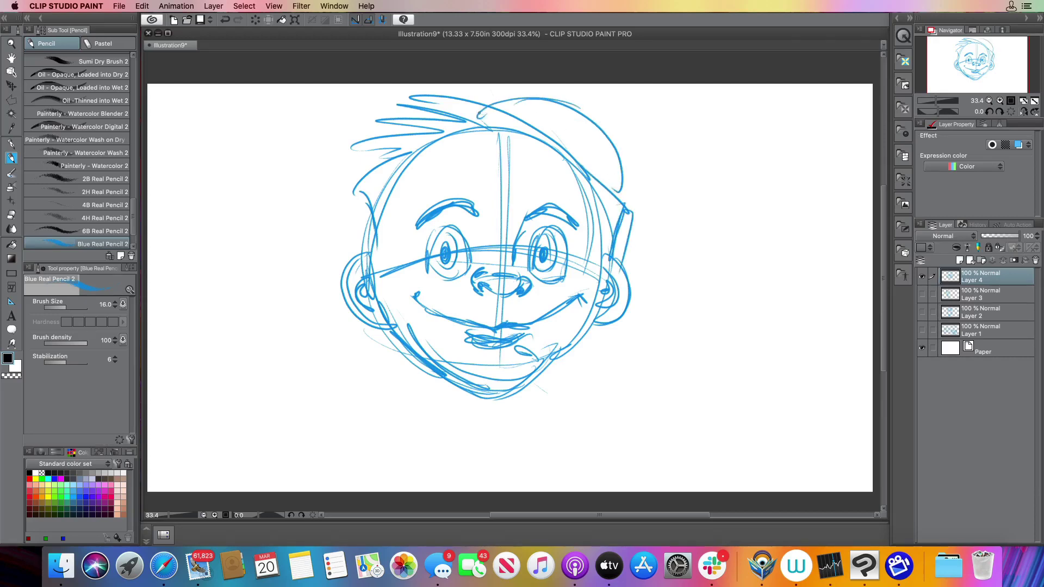
left_click_drag(537, 97, 479, 114)
left_click_drag(578, 106, 605, 148)
mouse_move(468, 108)
left_mouse_down()
mouse_move(578, 103)
mouse_move(620, 174)
left_mouse_up()
mouse_move(607, 132)
left_mouse_down()
mouse_move(617, 198)
mouse_move(661, 281)
mouse_move(629, 218)
left_mouse_up()
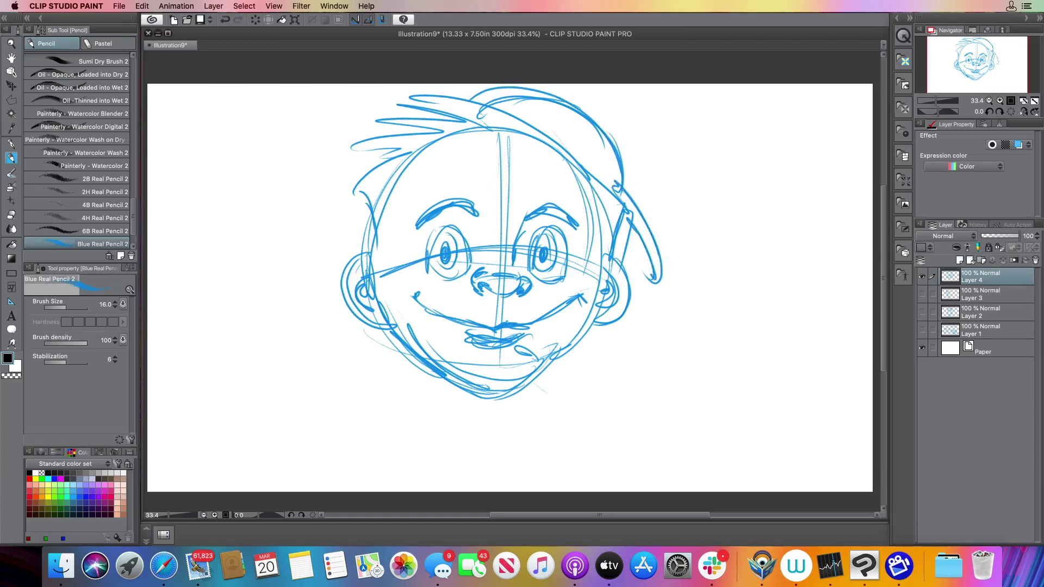
left_click_drag(653, 279, 617, 258)
- Add side hair strands, a forehead hairline and a right cheek line
left_click_drag(428, 154, 383, 252)
left_click_drag(416, 161, 388, 226)
mouse_move(556, 162)
left_mouse_down()
mouse_move(418, 156)
mouse_move(409, 168)
left_mouse_up()
left_click_drag(423, 160, 402, 175)
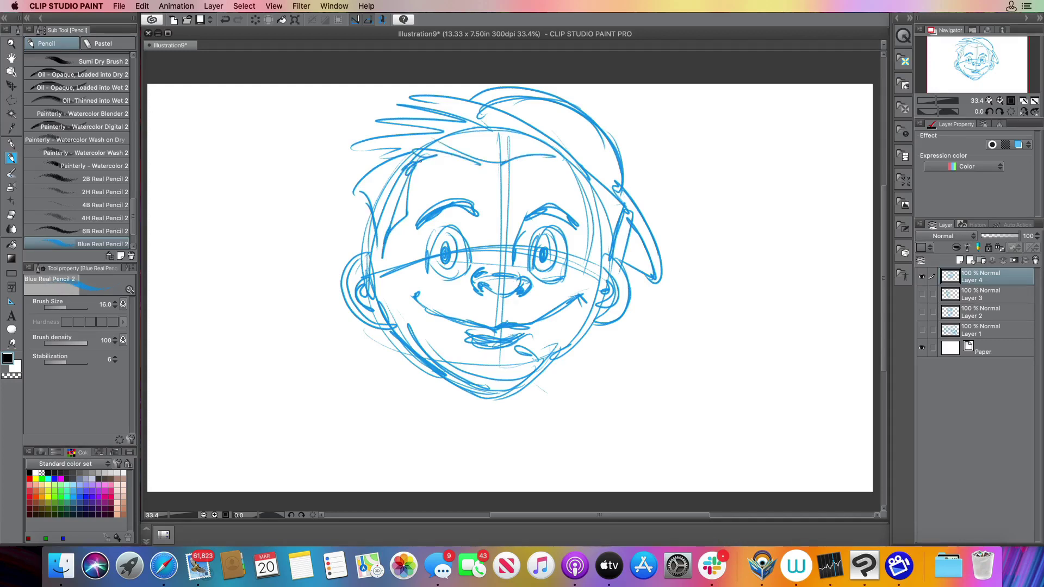
left_click_drag(495, 154, 418, 157)
mouse_move(570, 167)
left_mouse_down()
mouse_move(612, 242)
mouse_move(598, 267)
left_mouse_up()
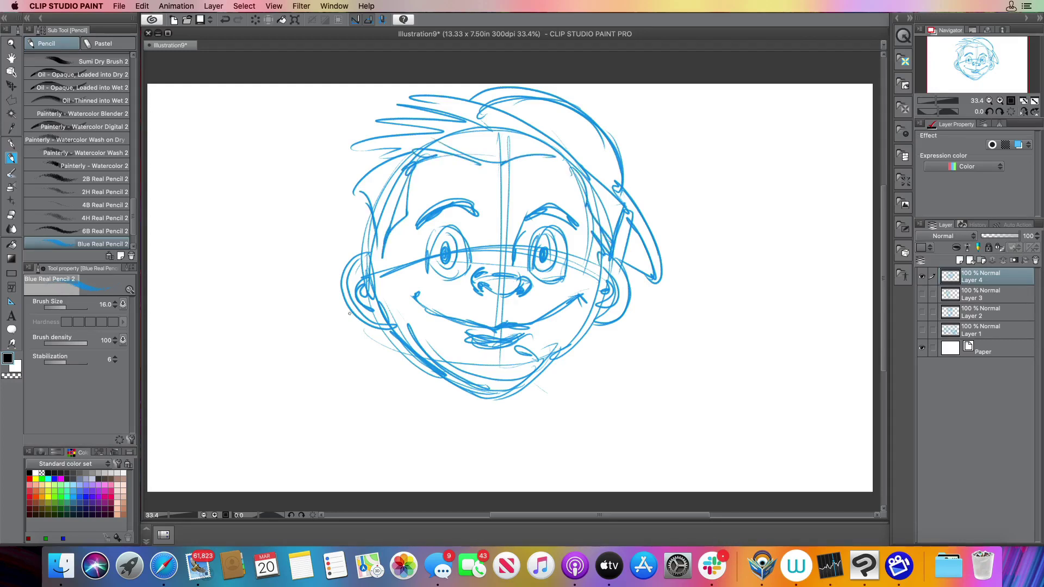
- Reinforce the jaw and chin, then draw both sides and the bottom of the neck
mouse_move(428, 367)
left_mouse_down()
mouse_move(441, 387)
mouse_move(552, 345)
mouse_move(533, 361)
mouse_move(536, 380)
left_mouse_up()
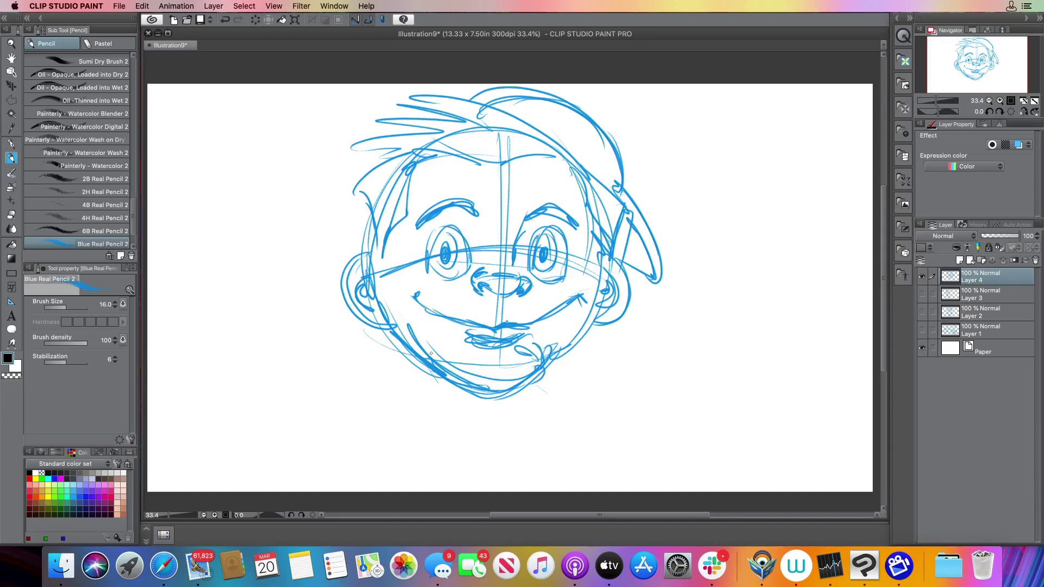
left_click_drag(443, 380, 454, 447)
left_click_drag(547, 370, 528, 422)
mouse_move(534, 400)
left_mouse_down()
mouse_move(529, 442)
mouse_move(472, 487)
left_mouse_up()
mouse_move(456, 443)
left_mouse_down()
mouse_move(479, 484)
mouse_move(522, 454)
mouse_move(577, 468)
left_mouse_up()
- Draw the right and left sides of the shirt collar
mouse_move(536, 400)
left_mouse_down()
mouse_move(585, 479)
mouse_move(532, 458)
left_mouse_up()
mouse_move(448, 457)
left_mouse_down()
mouse_move(469, 486)
mouse_move(391, 459)
left_mouse_up()
left_click_drag(454, 401, 396, 461)
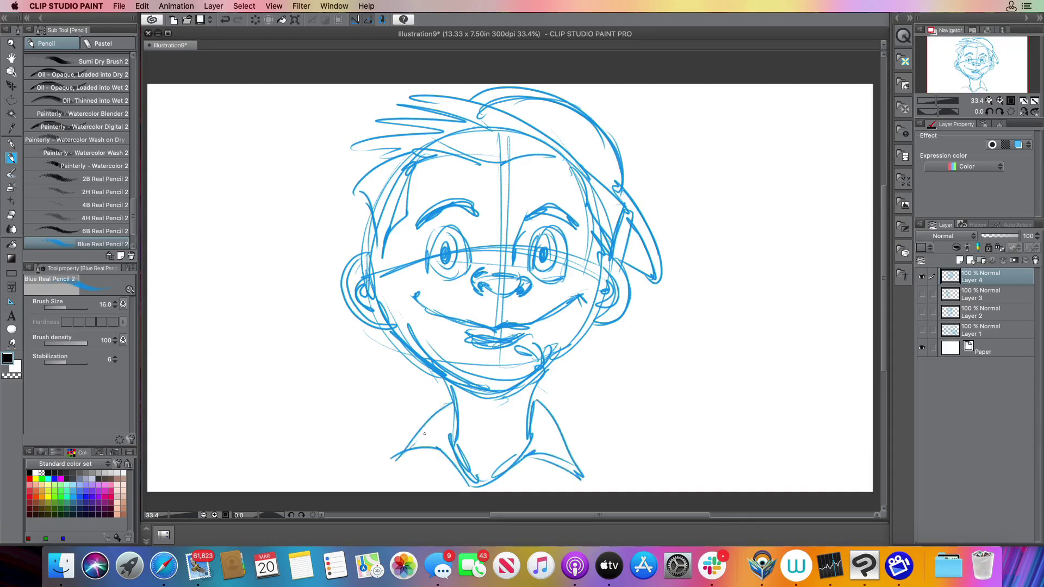
left_click_drag(431, 428, 392, 463)
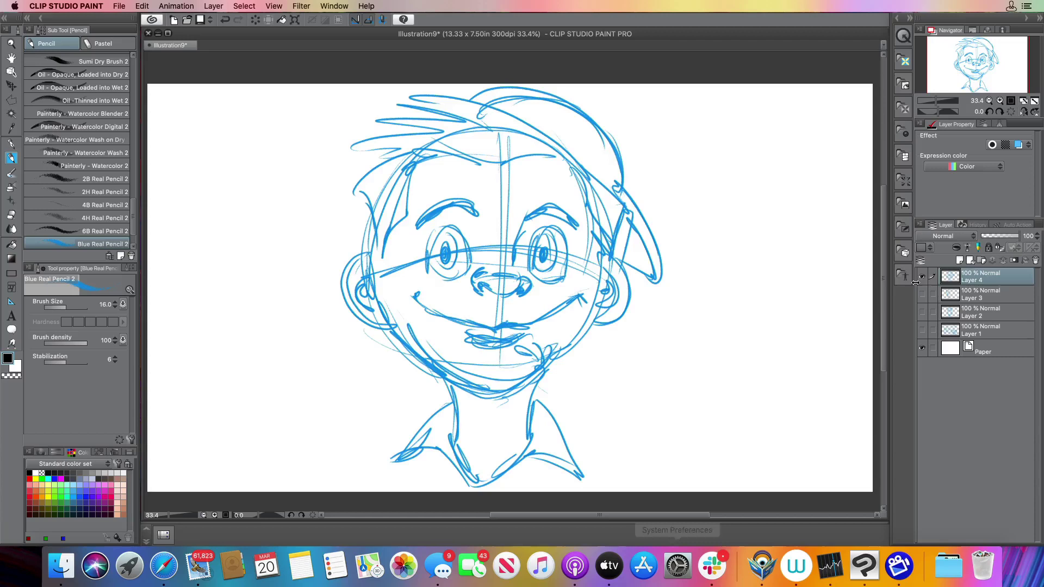
- Hide Layer 4's grinning face and add an empty Layer 5 above it
left_click(922, 277)
left_click(960, 260)
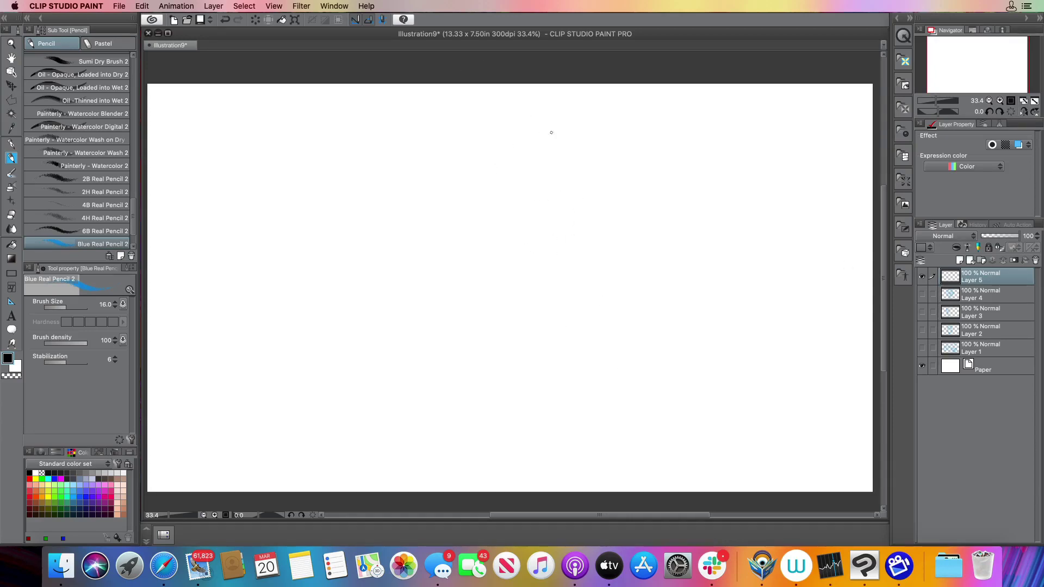
- Start the profile head's outline on Layer 5 with the top of the head and a neck line
left_click_drag(572, 190, 565, 313)
left_click_drag(572, 163, 533, 400)
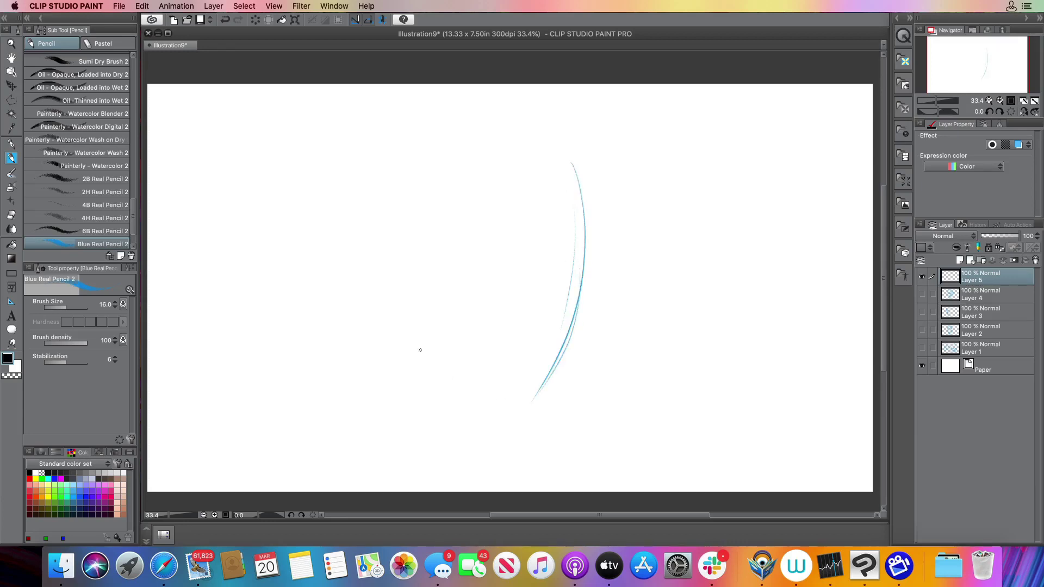
left_click_drag(419, 328, 507, 409)
left_click_drag(580, 191, 348, 130)
mouse_move(553, 155)
left_mouse_down()
mouse_move(343, 206)
mouse_move(358, 241)
left_mouse_up()
- Sketch the face's left edge, chin, and the back of the head and neck
left_click_drag(338, 148, 359, 249)
left_click_drag(348, 200, 360, 271)
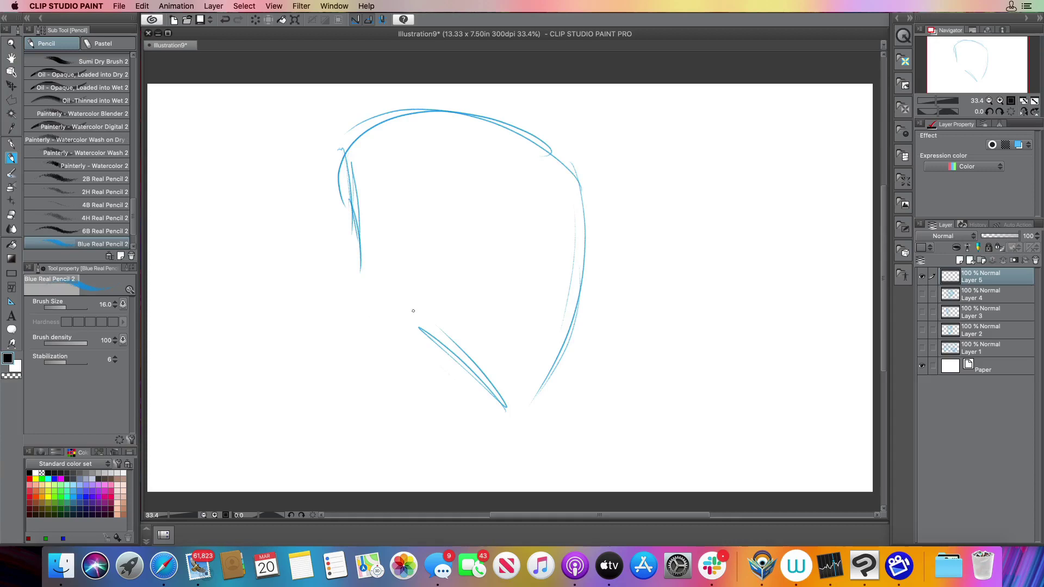
left_click_drag(419, 333, 430, 315)
left_click_drag(354, 215, 349, 308)
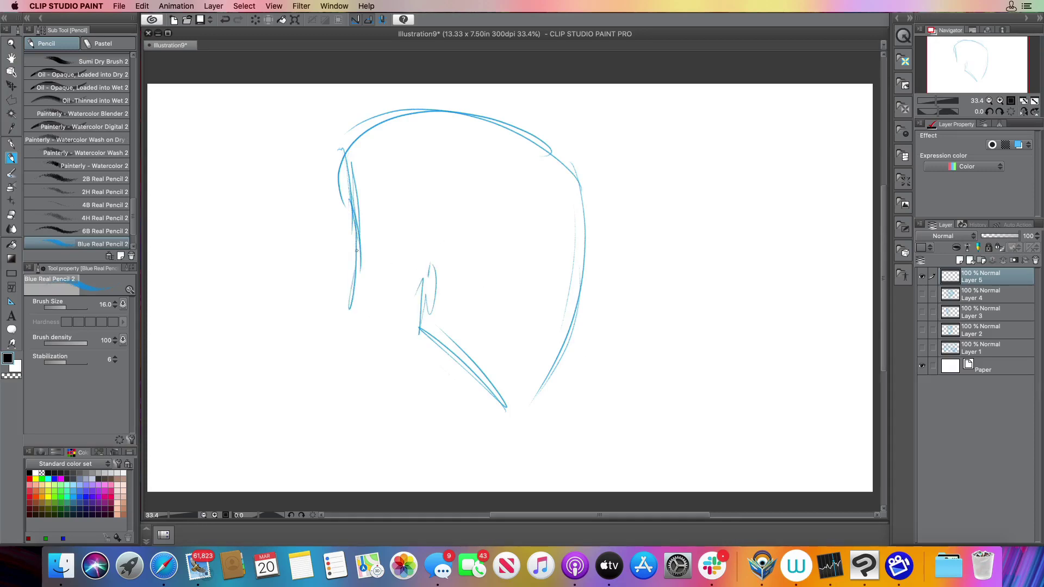
left_click_drag(358, 235, 290, 376)
left_click_drag(336, 312, 294, 370)
mouse_move(418, 425)
left_mouse_down()
mouse_move(462, 373)
mouse_move(423, 442)
left_mouse_up()
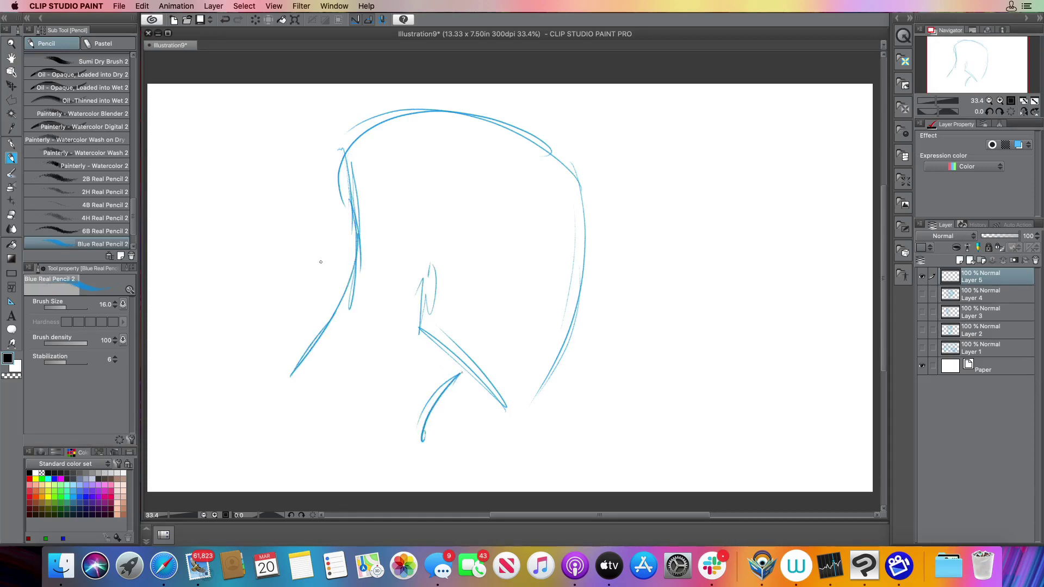
- Extend the chin curve, trace the head top, draw the jawline and sweep neck lines down
mouse_move(349, 196)
left_mouse_down()
mouse_move(312, 327)
mouse_move(289, 346)
left_mouse_up()
left_click_drag(338, 284, 287, 354)
mouse_move(320, 317)
left_mouse_down()
mouse_move(377, 116)
mouse_move(436, 111)
mouse_move(542, 133)
mouse_move(589, 204)
mouse_move(557, 371)
left_mouse_up()
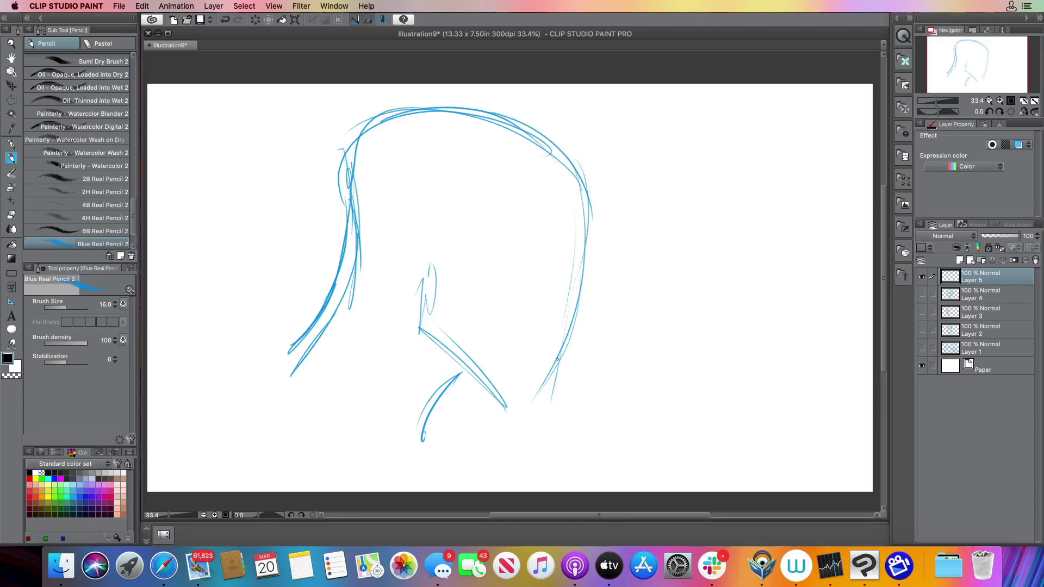
mouse_move(558, 359)
left_mouse_down()
mouse_move(539, 411)
mouse_move(511, 414)
mouse_move(462, 364)
mouse_move(442, 257)
mouse_move(405, 196)
mouse_move(430, 280)
mouse_move(449, 247)
left_mouse_up()
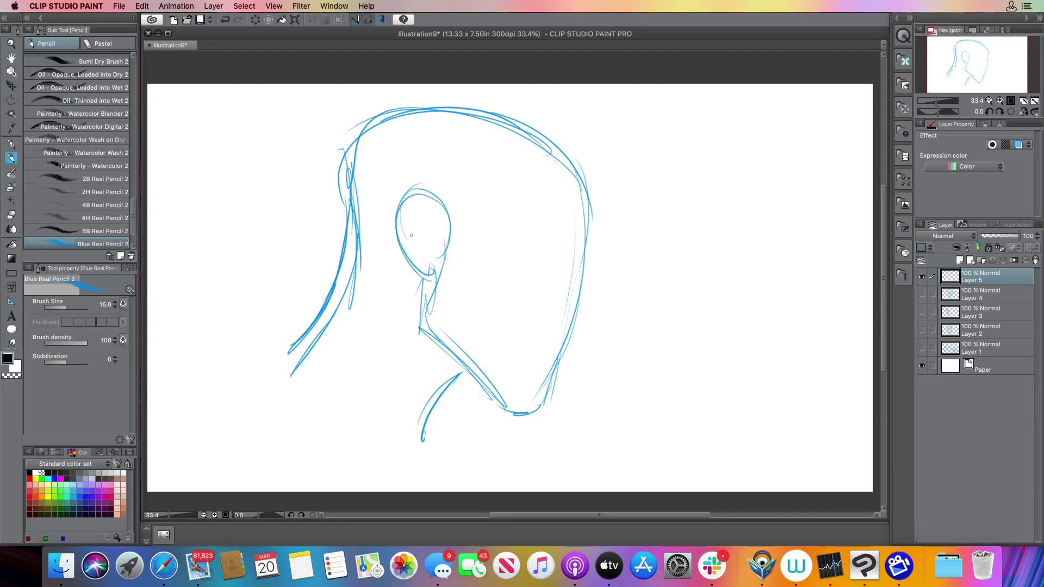
mouse_move(453, 373)
left_mouse_down()
mouse_move(420, 453)
mouse_move(402, 462)
mouse_move(348, 370)
mouse_move(416, 467)
left_mouse_up()
left_click_drag(266, 351, 408, 465)
- Reinforce the head's right side and add diagonal guide lines across the face
left_click_drag(577, 171, 589, 272)
left_click_drag(445, 206, 582, 291)
left_click_drag(513, 231, 581, 284)
left_click_drag(451, 205, 513, 231)
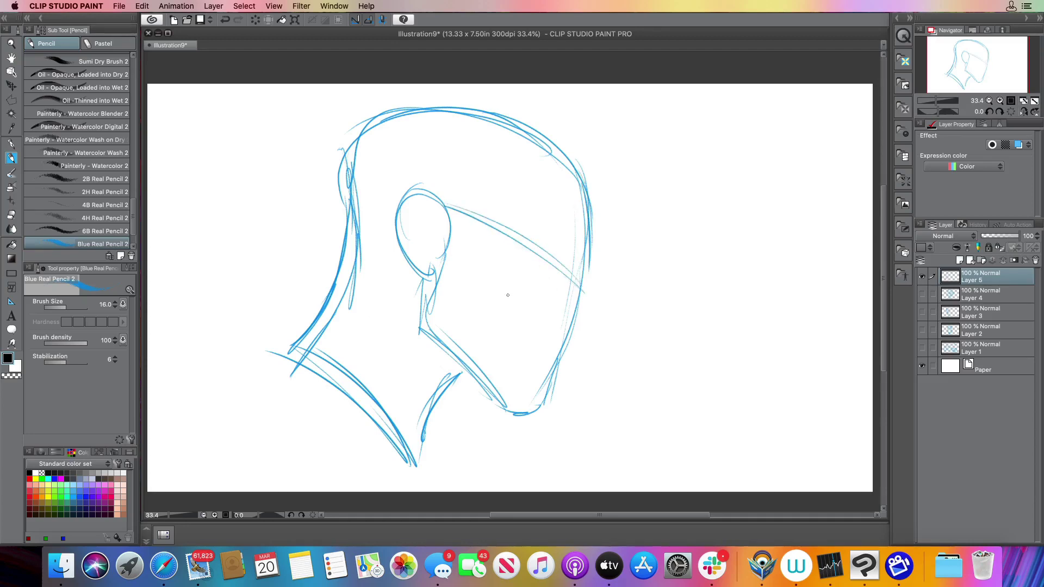
mouse_move(453, 270)
left_mouse_down()
mouse_move(562, 343)
mouse_move(441, 294)
mouse_move(522, 351)
left_mouse_up()
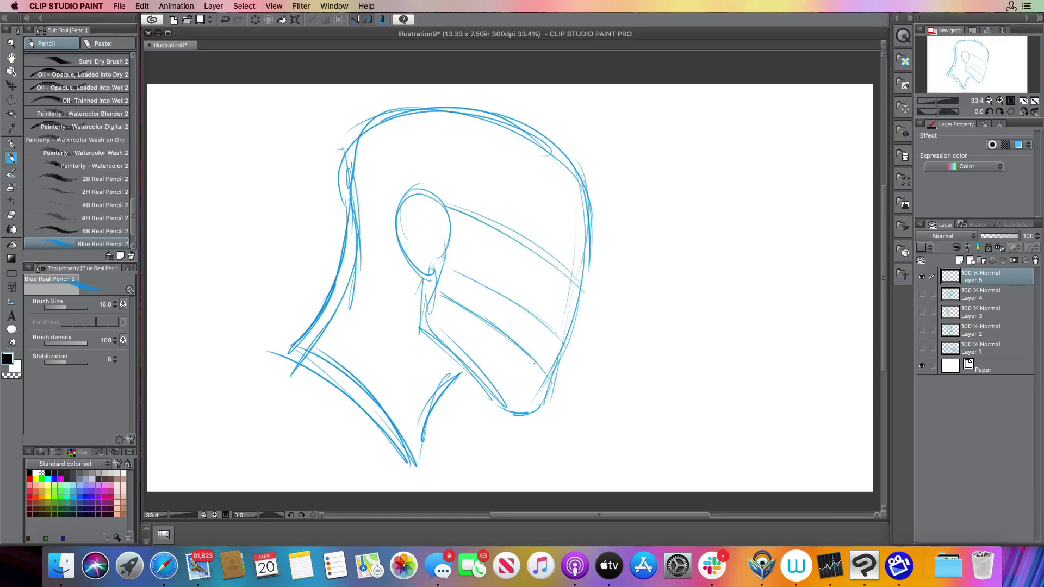
left_click_drag(460, 310, 520, 351)
- Draw the brow edge, slanted eye, mouth line and underside of the jaw
mouse_move(574, 282)
left_mouse_down()
mouse_move(588, 274)
mouse_move(558, 269)
left_mouse_up()
mouse_move(543, 259)
left_mouse_down()
mouse_move(563, 273)
mouse_move(566, 315)
mouse_move(524, 349)
left_mouse_up()
mouse_move(576, 302)
left_mouse_down()
mouse_move(578, 285)
mouse_move(580, 333)
mouse_move(569, 350)
left_mouse_up()
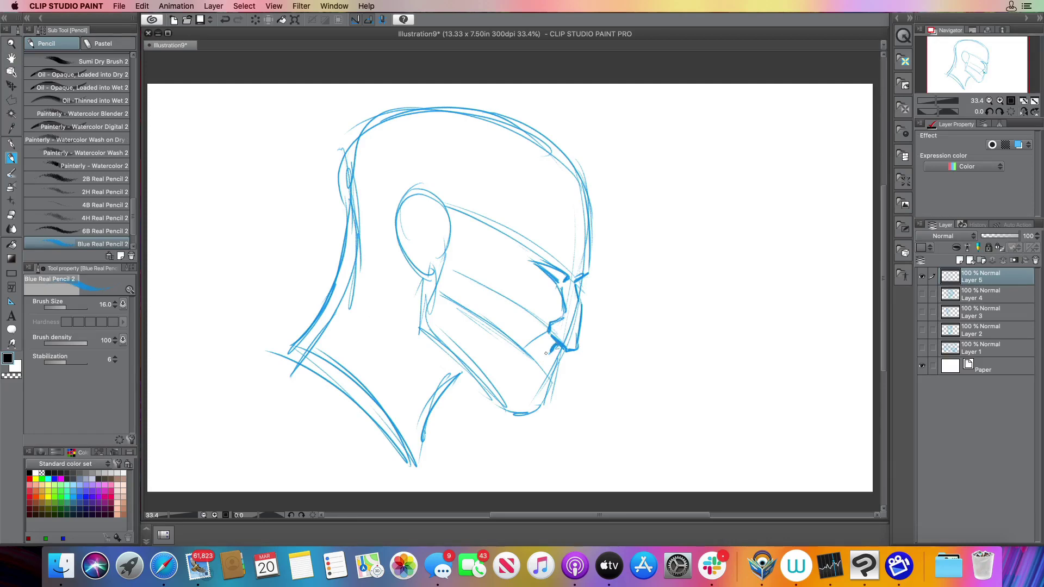
mouse_move(538, 349)
left_mouse_down()
mouse_move(519, 340)
mouse_move(539, 376)
mouse_move(535, 405)
mouse_move(517, 412)
mouse_move(463, 388)
mouse_move(455, 371)
left_mouse_up()
mouse_move(423, 328)
left_mouse_down()
mouse_move(493, 408)
mouse_move(460, 373)
left_mouse_up()
- Hatch the jaw and neck, define the cheekbone and add a stroke atop the head
left_click_drag(433, 275, 422, 323)
left_click_drag(545, 333, 463, 267)
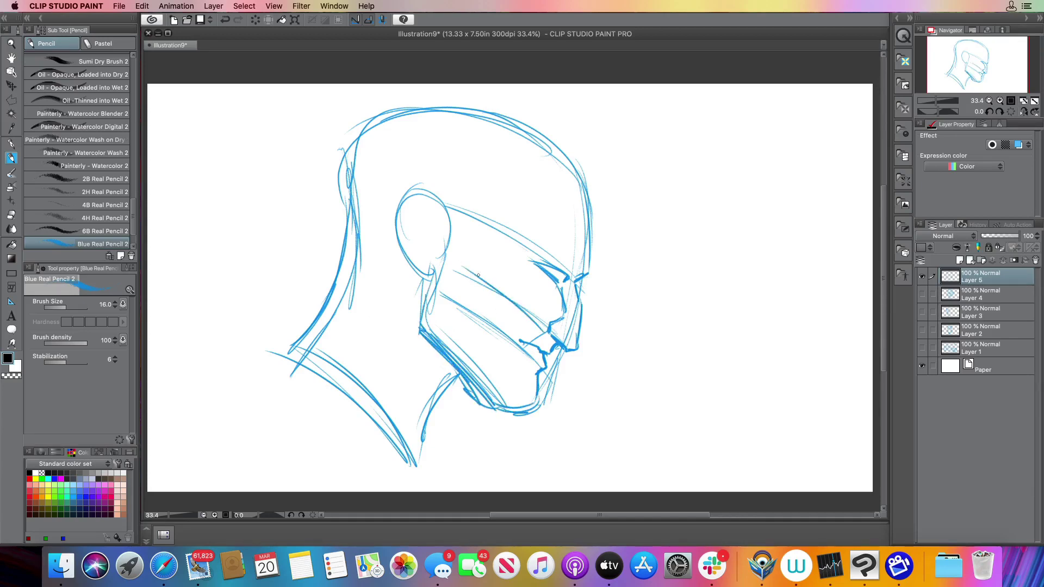
mouse_move(542, 325)
left_mouse_down()
mouse_move(469, 270)
mouse_move(452, 350)
left_mouse_up()
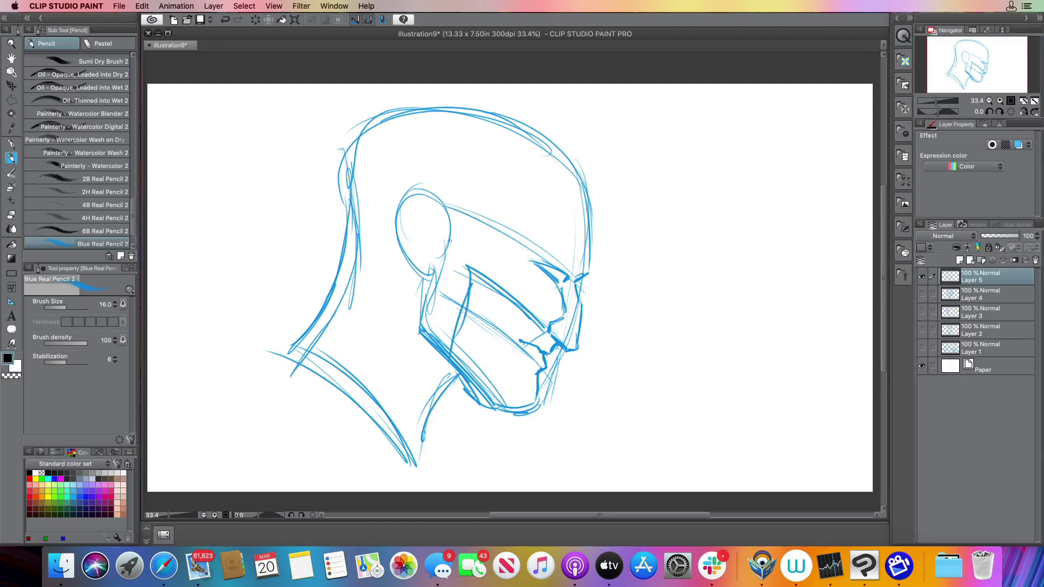
left_click_drag(487, 84, 502, 134)
- Extend the neck contour, add cheek lines, and draw inner ear and brow lines
left_click_drag(351, 224, 275, 348)
mouse_move(387, 285)
left_mouse_down()
mouse_move(391, 435)
mouse_move(384, 300)
left_mouse_up()
mouse_move(499, 279)
left_mouse_down()
mouse_move(518, 332)
mouse_move(517, 318)
mouse_move(508, 345)
left_mouse_up()
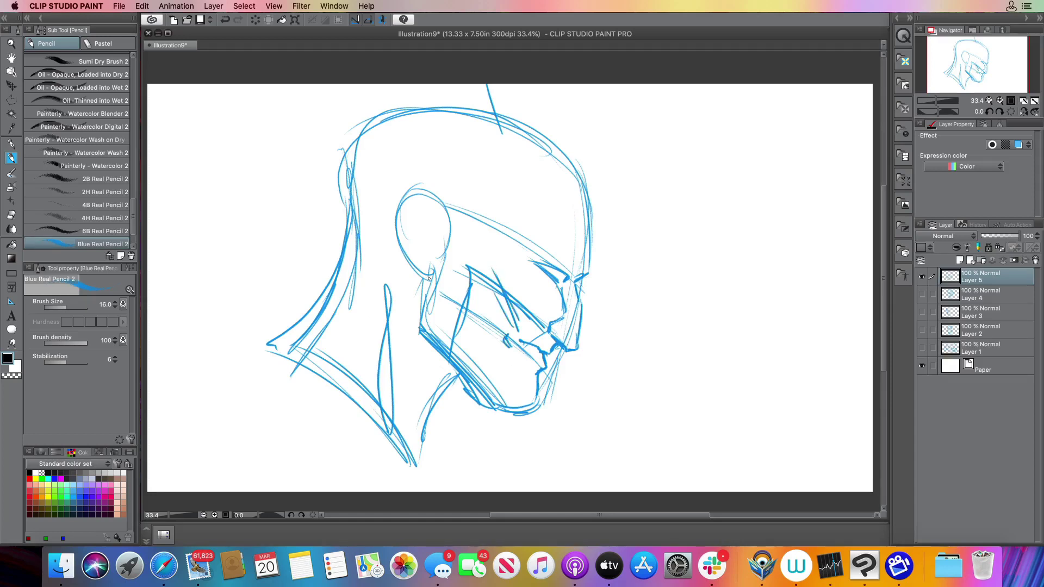
left_click_drag(408, 227, 429, 274)
mouse_move(543, 234)
left_mouse_down()
mouse_move(576, 280)
mouse_move(514, 234)
mouse_move(550, 258)
left_mouse_up()
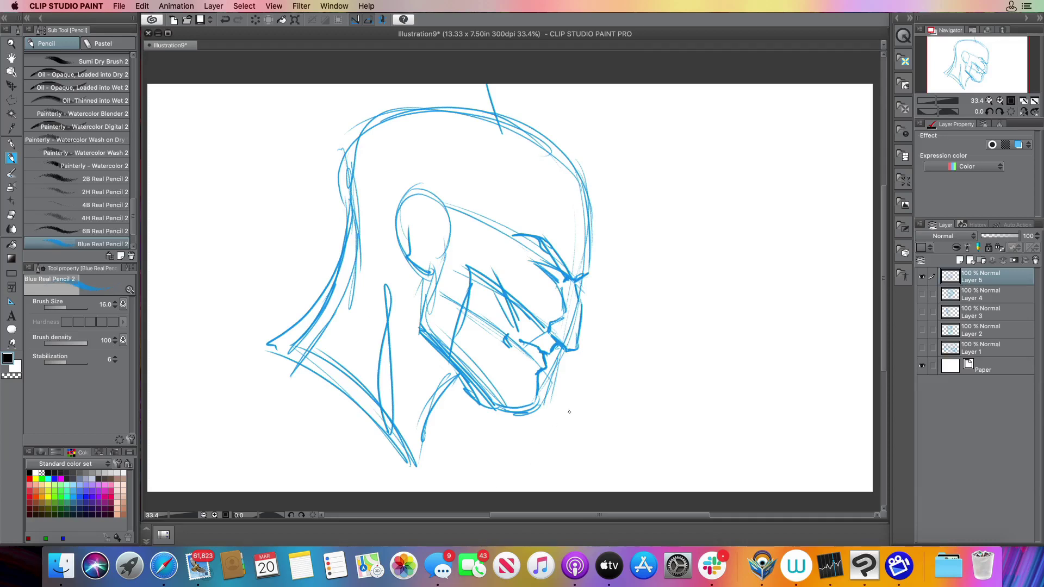
- Hide Layer 5's profile head sketch and add a new empty Layer 6
left_click(922, 276)
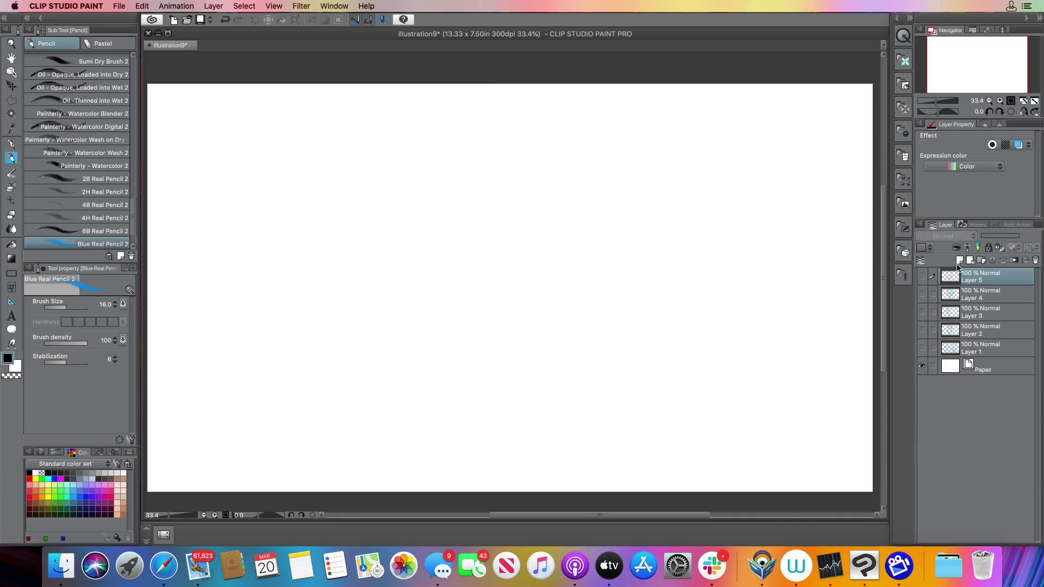
left_click(960, 260)
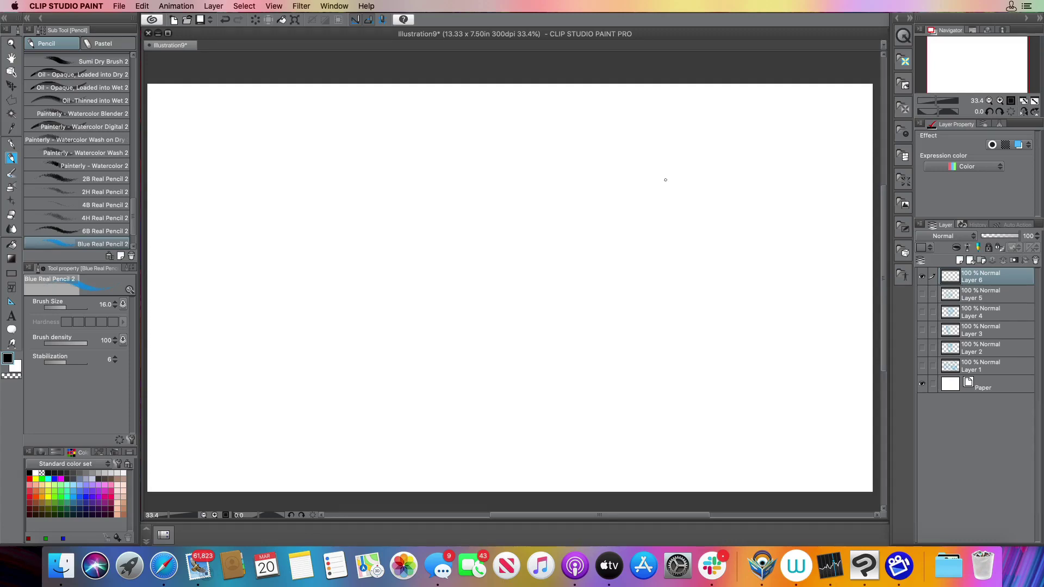
- Draw and reinforce the tall left and right outlines of the face
mouse_move(667, 94)
left_mouse_down()
mouse_move(683, 359)
mouse_move(675, 475)
left_mouse_up()
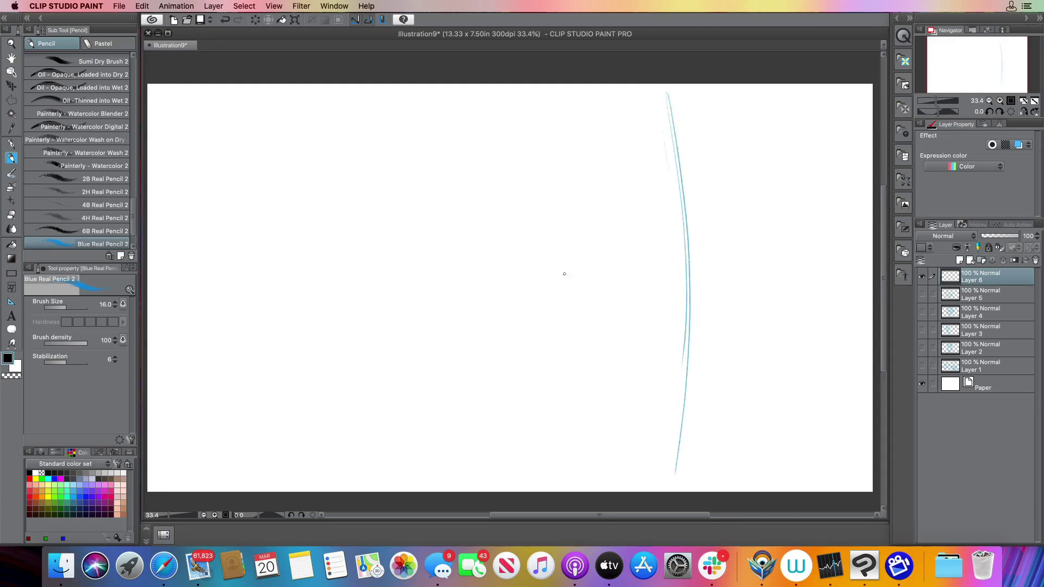
mouse_move(290, 155)
left_mouse_down()
mouse_move(303, 108)
mouse_move(266, 472)
left_mouse_up()
left_click_drag(316, 149, 278, 489)
mouse_move(670, 113)
left_mouse_down()
mouse_move(696, 323)
mouse_move(673, 475)
left_mouse_up()
left_click_drag(652, 84, 681, 172)
left_click_drag(669, 126, 683, 447)
left_click_drag(313, 86, 288, 468)
left_click_drag(287, 204, 294, 438)
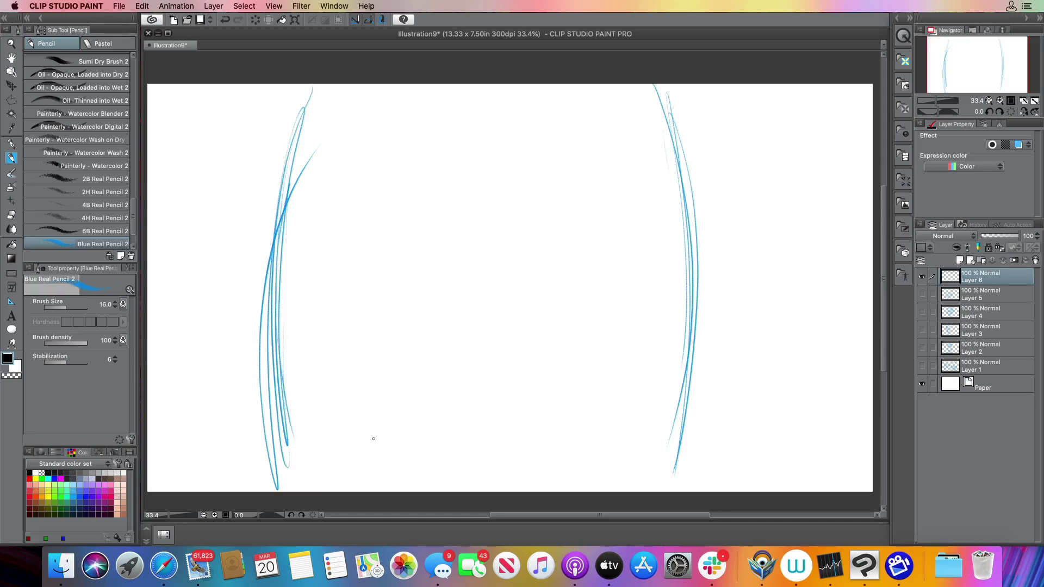
- Add a vertical centre guide and a curved horizontal eye-line guide
left_click_drag(491, 89, 493, 489)
left_click_drag(477, 208, 478, 341)
left_click_drag(481, 128, 486, 490)
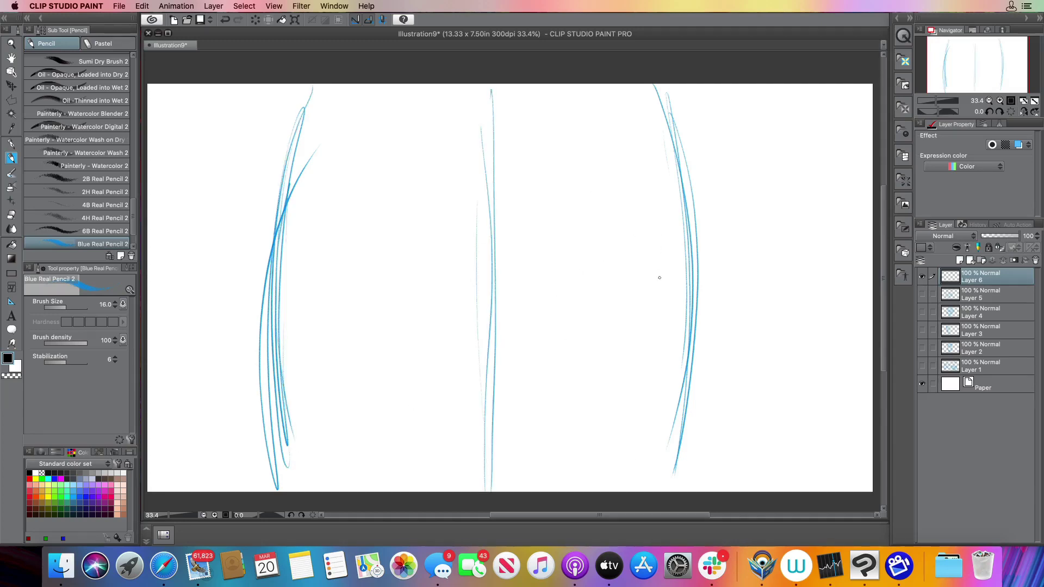
mouse_move(674, 273)
left_mouse_down()
mouse_move(583, 313)
mouse_move(281, 266)
left_mouse_up()
mouse_move(491, 327)
left_mouse_down()
mouse_move(276, 259)
mouse_move(726, 256)
left_mouse_up()
mouse_move(305, 284)
left_mouse_down()
mouse_move(691, 275)
mouse_move(260, 251)
left_mouse_up()
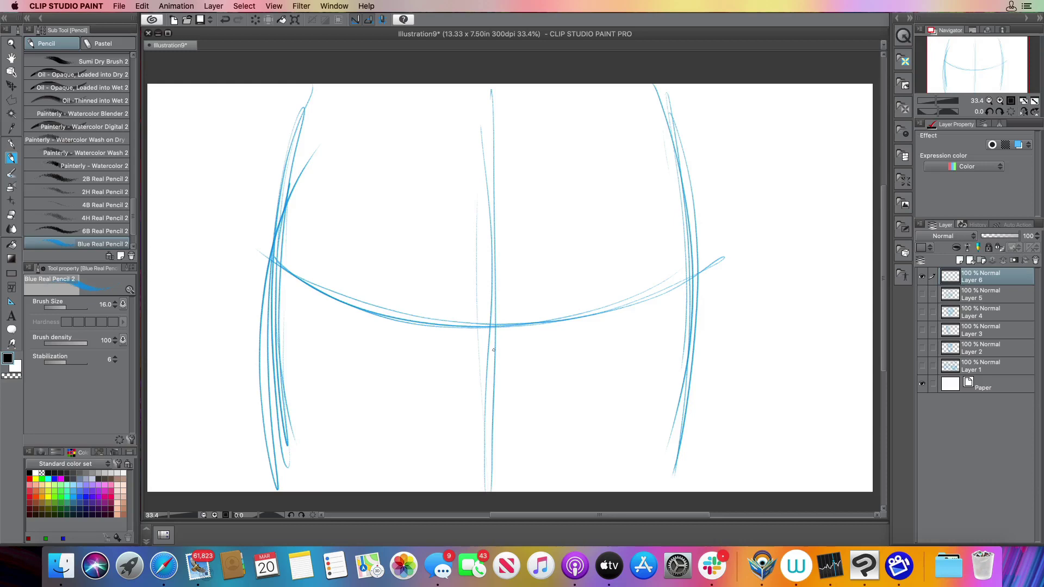
- Draw the wide grin with curled corners and the chin arc below it
mouse_move(560, 348)
left_mouse_down()
mouse_move(407, 353)
mouse_move(525, 384)
mouse_move(390, 344)
mouse_move(552, 365)
left_mouse_up()
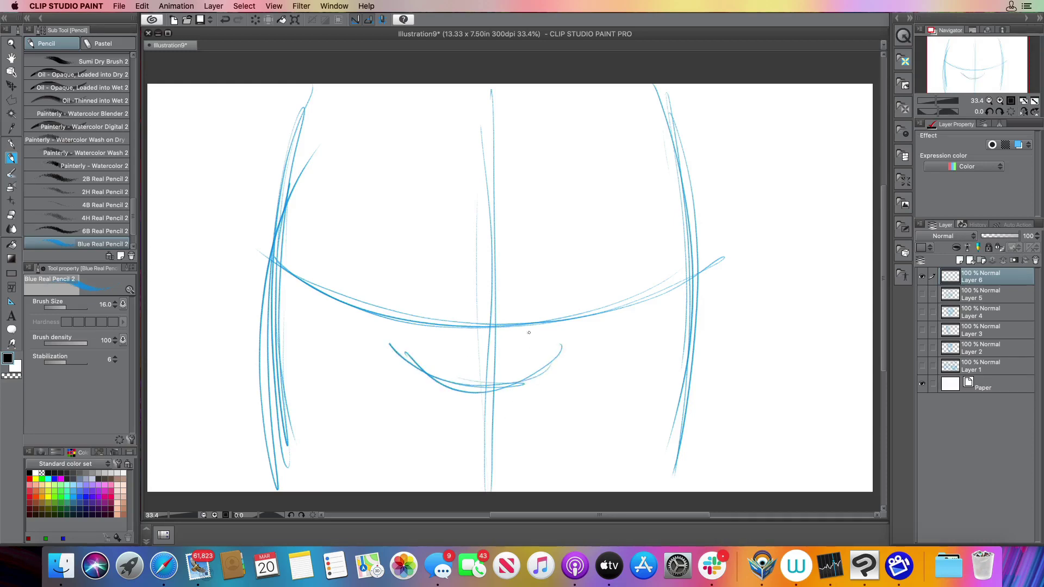
mouse_move(640, 388)
left_mouse_down()
mouse_move(313, 342)
mouse_move(322, 335)
mouse_move(329, 372)
left_mouse_up()
mouse_move(451, 445)
left_mouse_down()
mouse_move(526, 451)
mouse_move(427, 463)
mouse_move(551, 466)
left_mouse_up()
left_click_drag(403, 443, 470, 477)
mouse_move(543, 332)
left_mouse_down()
mouse_move(561, 363)
mouse_move(520, 392)
mouse_move(486, 398)
left_mouse_up()
mouse_move(547, 366)
left_mouse_down()
mouse_move(487, 403)
mouse_move(418, 361)
mouse_move(429, 338)
left_mouse_up()
left_click_drag(432, 338, 417, 364)
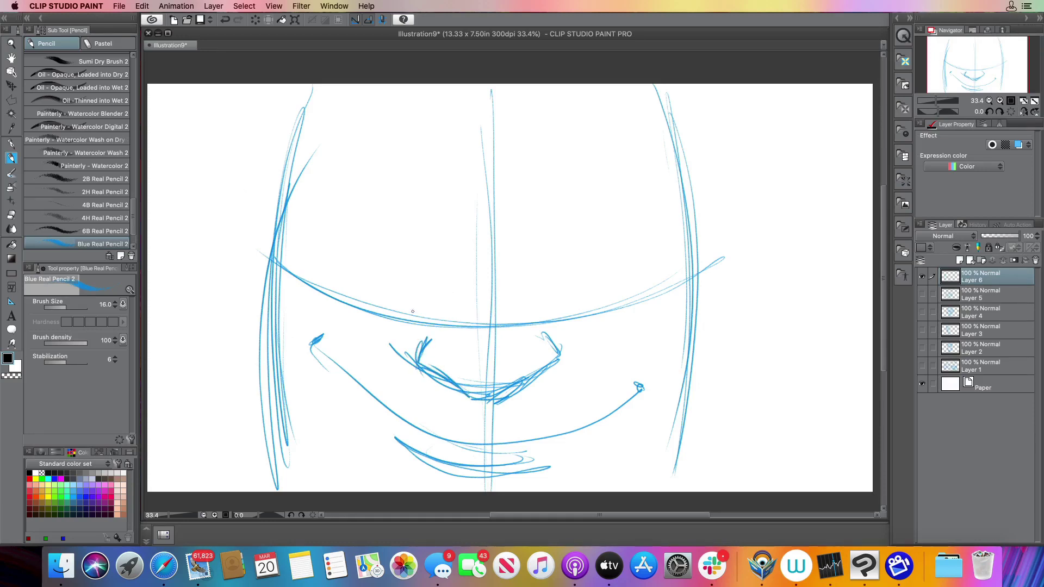
- Sketch the nose tip and build both eyes into ovals
mouse_move(471, 321)
left_mouse_down()
mouse_move(444, 332)
mouse_move(481, 318)
left_mouse_up()
left_click_drag(462, 330, 389, 289)
mouse_move(423, 320)
left_mouse_down()
mouse_move(335, 272)
mouse_move(403, 290)
mouse_move(340, 330)
mouse_move(411, 298)
left_mouse_up()
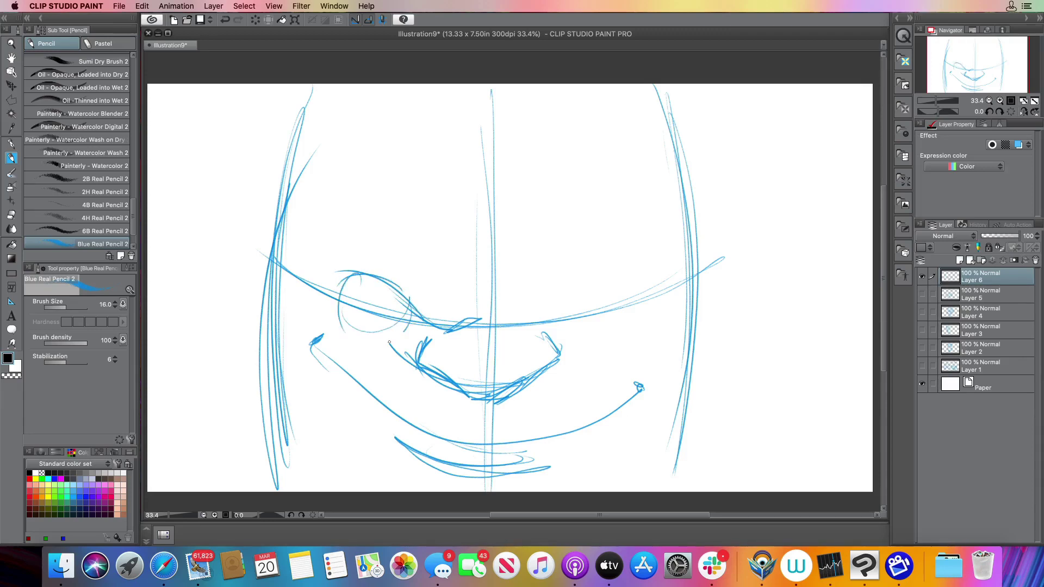
mouse_move(348, 313)
left_mouse_down()
mouse_move(427, 315)
mouse_move(381, 337)
left_mouse_up()
left_click_drag(423, 291, 402, 336)
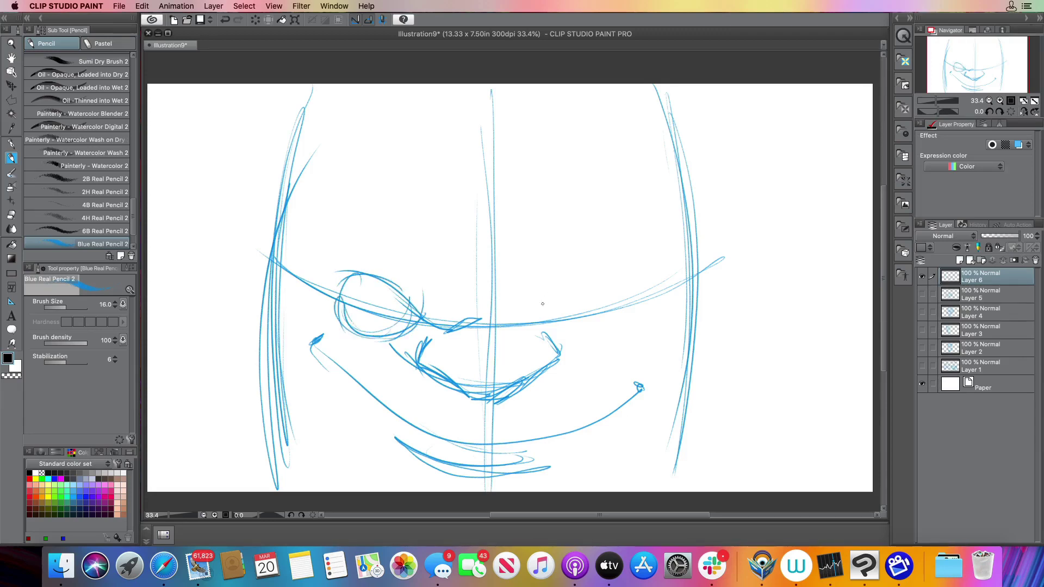
mouse_move(546, 316)
left_mouse_down()
mouse_move(583, 249)
mouse_move(622, 247)
mouse_move(623, 286)
left_mouse_up()
mouse_move(573, 268)
left_mouse_down()
mouse_move(616, 237)
mouse_move(614, 333)
left_mouse_up()
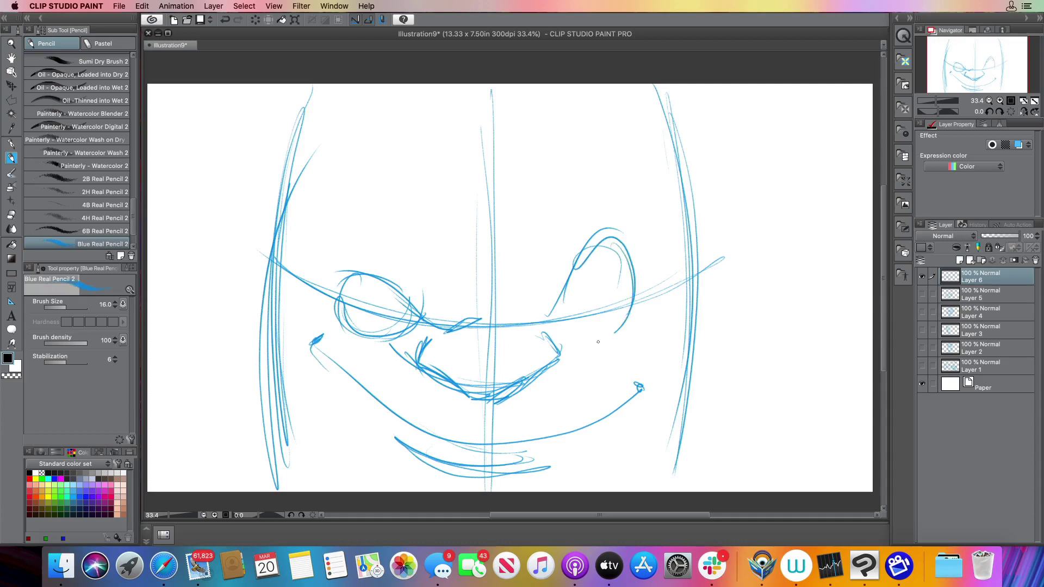
mouse_move(629, 279)
left_mouse_down()
mouse_move(559, 321)
mouse_move(577, 250)
left_mouse_up()
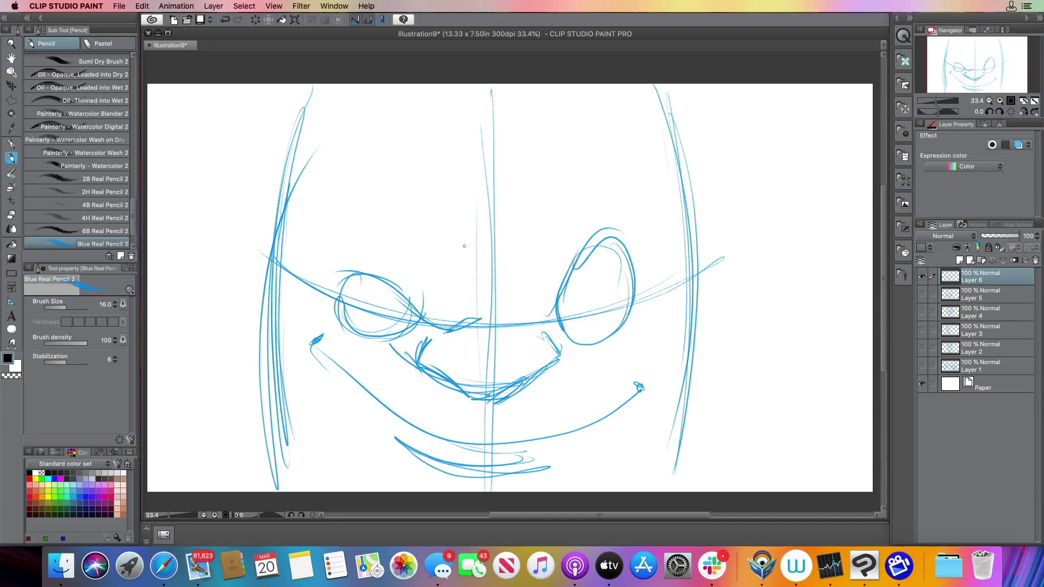
- Draw arched eyebrows, reinforce the face's left side and add cheek curves beside the mouth
mouse_move(477, 279)
left_mouse_down()
mouse_move(348, 205)
mouse_move(366, 200)
left_mouse_up()
mouse_move(354, 203)
left_mouse_down()
mouse_move(480, 278)
mouse_move(590, 170)
mouse_move(645, 180)
left_mouse_up()
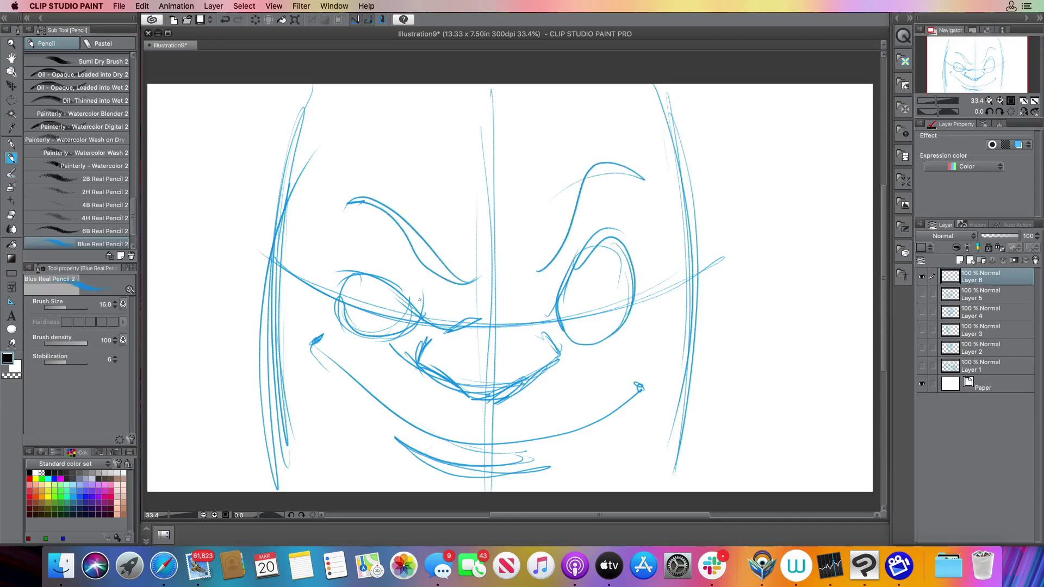
left_click_drag(275, 212, 271, 454)
left_click_drag(283, 360, 313, 320)
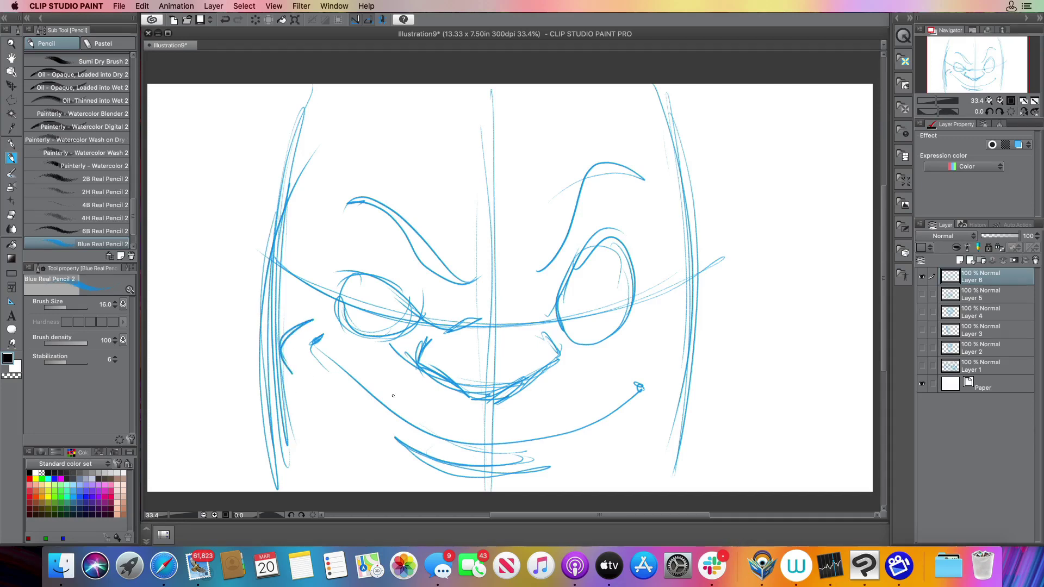
left_click_drag(636, 353, 645, 426)
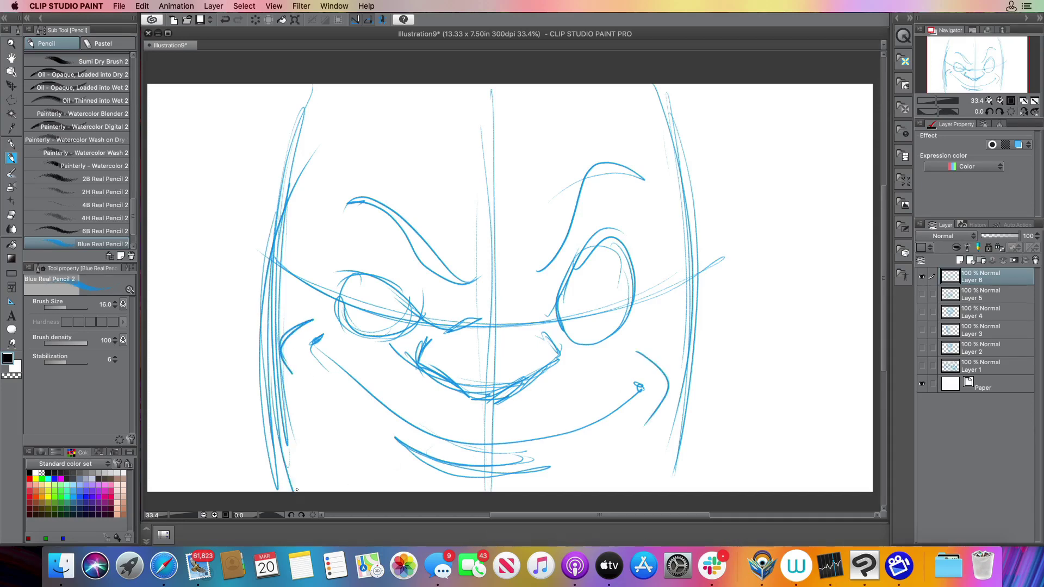
left_click_drag(283, 377, 297, 492)
left_click_drag(288, 483, 259, 281)
- Draw the left ear with inner detail and retrace its outline
mouse_move(270, 240)
left_mouse_down()
mouse_move(214, 287)
mouse_move(261, 395)
left_mouse_up()
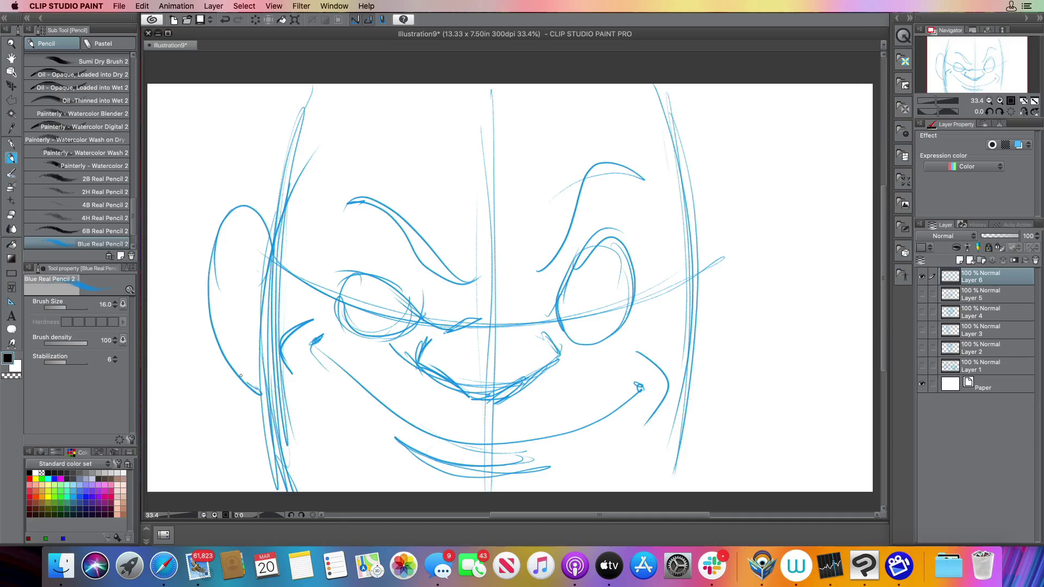
left_click_drag(234, 251, 247, 381)
left_click_drag(228, 313, 261, 286)
mouse_move(235, 338)
left_mouse_down()
mouse_move(258, 307)
mouse_move(247, 351)
mouse_move(233, 321)
mouse_move(262, 250)
mouse_move(222, 212)
left_mouse_up()
mouse_move(261, 262)
left_mouse_down()
mouse_move(208, 284)
mouse_move(263, 393)
left_mouse_up()
- Draw the right ear beside the cheek and add its inner detail
mouse_move(698, 256)
left_mouse_down()
mouse_move(707, 210)
mouse_move(748, 228)
mouse_move(717, 373)
left_mouse_up()
mouse_move(731, 208)
left_mouse_down()
mouse_move(686, 385)
mouse_move(741, 272)
mouse_move(699, 288)
left_mouse_up()
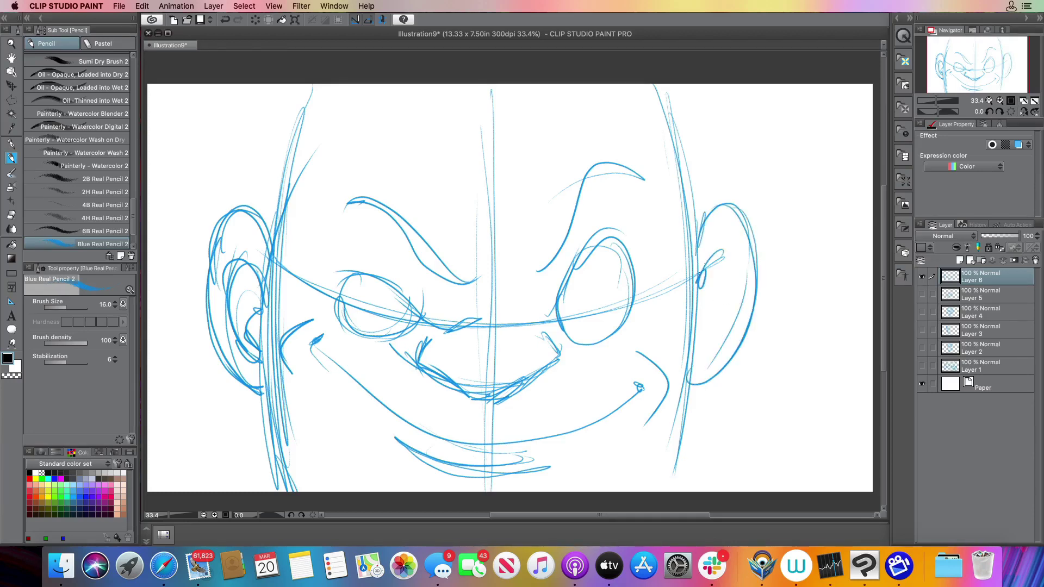
mouse_move(732, 251)
left_mouse_down()
mouse_move(702, 341)
mouse_move(697, 299)
mouse_move(706, 345)
left_mouse_up()
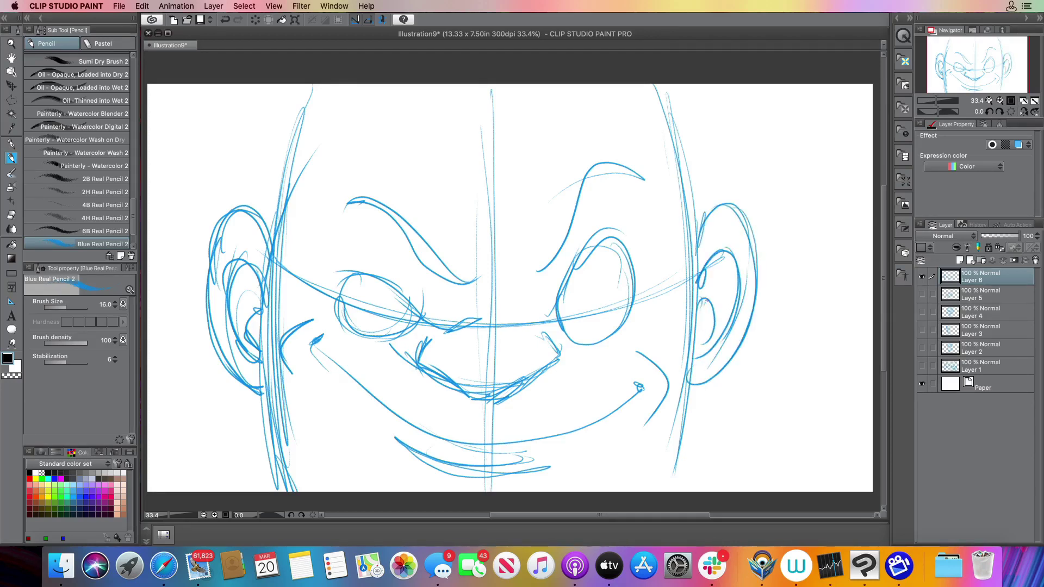
left_click_drag(708, 303, 693, 350)
mouse_move(707, 315)
left_mouse_down()
mouse_move(696, 343)
mouse_move(728, 255)
mouse_move(706, 304)
left_mouse_up()
left_click_drag(723, 262, 702, 313)
- Add inner folds to both ears and darken the left ear's lower curve
mouse_move(242, 292)
left_mouse_down()
mouse_move(262, 280)
mouse_move(243, 318)
mouse_move(242, 301)
left_mouse_up()
mouse_move(239, 288)
left_mouse_down()
mouse_move(260, 266)
mouse_move(234, 265)
mouse_move(247, 294)
left_mouse_up()
left_click_drag(251, 336, 258, 360)
left_click_drag(240, 315, 225, 348)
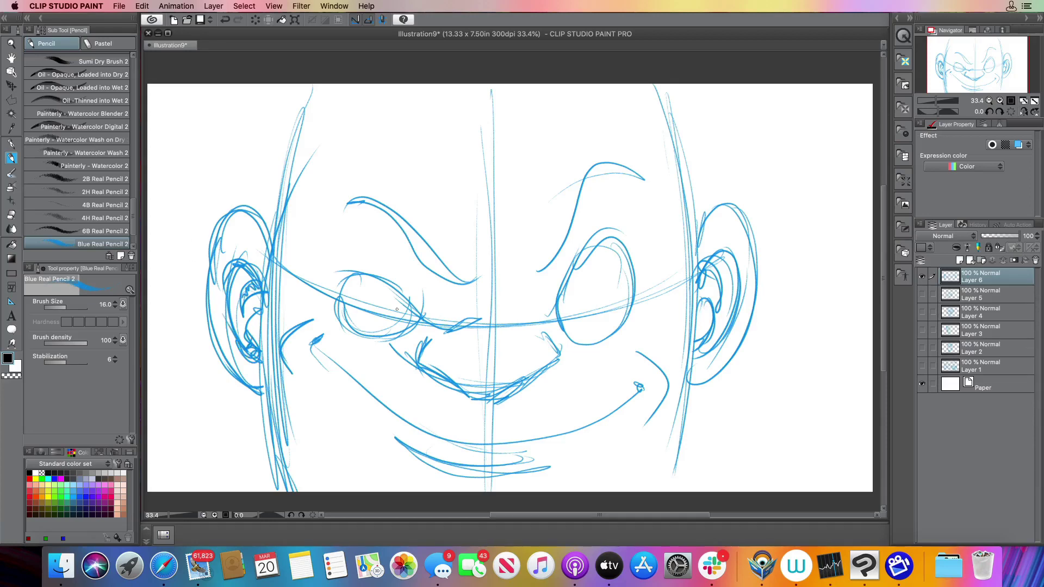
mouse_move(714, 260)
left_mouse_down()
mouse_move(734, 266)
mouse_move(738, 291)
mouse_move(690, 351)
mouse_move(701, 290)
left_mouse_up()
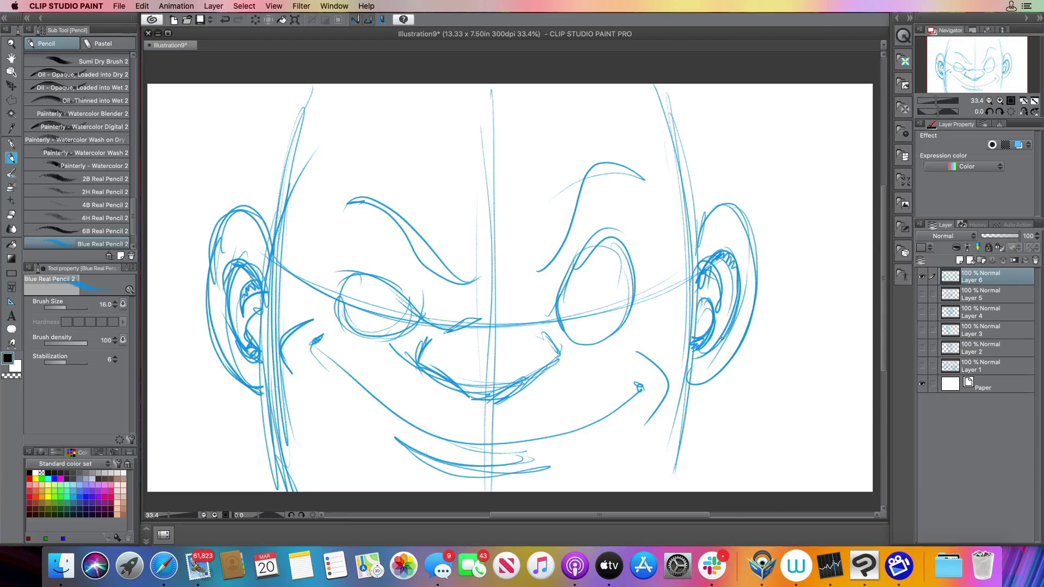
- Thicken the nose tip, add right-eye lid and brow strokes, and draw pupils in both eyes
left_click_drag(471, 324, 449, 336)
left_click_drag(447, 327, 432, 331)
mouse_move(543, 318)
left_mouse_down()
mouse_move(517, 315)
mouse_move(599, 247)
left_mouse_up()
left_click_drag(562, 304, 620, 217)
left_click_drag(584, 272, 650, 216)
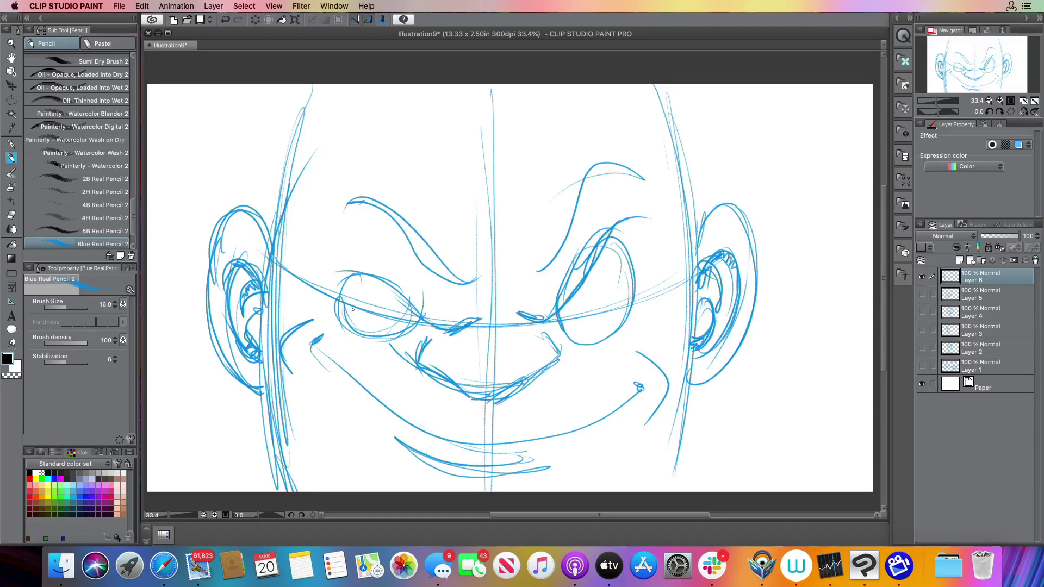
mouse_move(379, 293)
left_mouse_down()
mouse_move(370, 316)
mouse_move(367, 305)
mouse_move(370, 334)
mouse_move(376, 294)
left_mouse_up()
left_click_drag(589, 288, 588, 305)
mouse_move(591, 262)
left_mouse_down()
mouse_move(616, 310)
mouse_move(587, 280)
left_mouse_up()
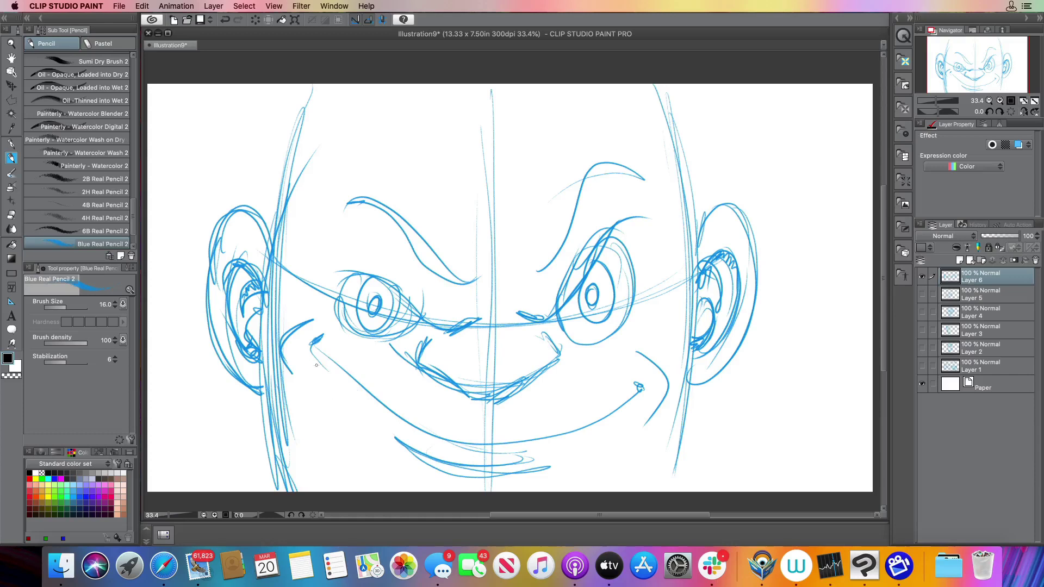
- Hatch the inside of the open mouth and add diagonal strokes below it toward the chin
left_click_drag(422, 370, 493, 435)
left_click_drag(463, 400, 492, 435)
mouse_move(490, 435)
left_mouse_down()
mouse_move(512, 423)
mouse_move(480, 441)
left_mouse_up()
left_click_drag(453, 414, 484, 438)
left_click_drag(561, 352, 504, 423)
left_click_drag(547, 371, 499, 423)
left_click_drag(525, 383, 494, 416)
mouse_move(500, 397)
left_mouse_down()
mouse_move(474, 412)
mouse_move(485, 424)
left_mouse_up()
left_click_drag(448, 394, 478, 415)
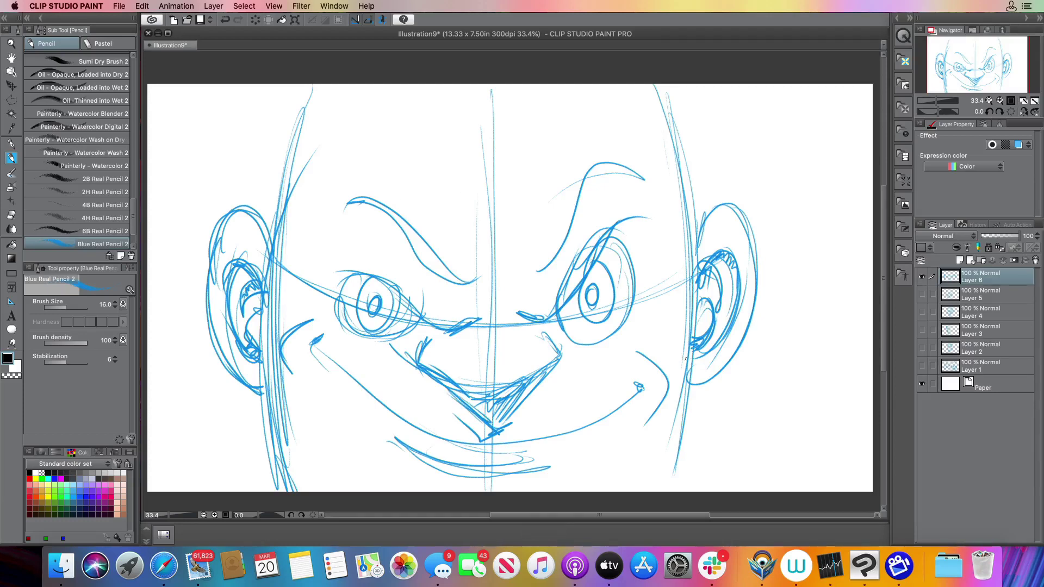
- Draw lashes on the right eye, darken the nose bridge, and strengthen the left eye's lids
mouse_move(609, 245)
left_mouse_down()
mouse_move(627, 222)
mouse_move(652, 215)
left_mouse_up()
mouse_move(610, 242)
left_mouse_down()
mouse_move(637, 239)
mouse_move(642, 253)
left_mouse_up()
left_click_drag(556, 331, 527, 322)
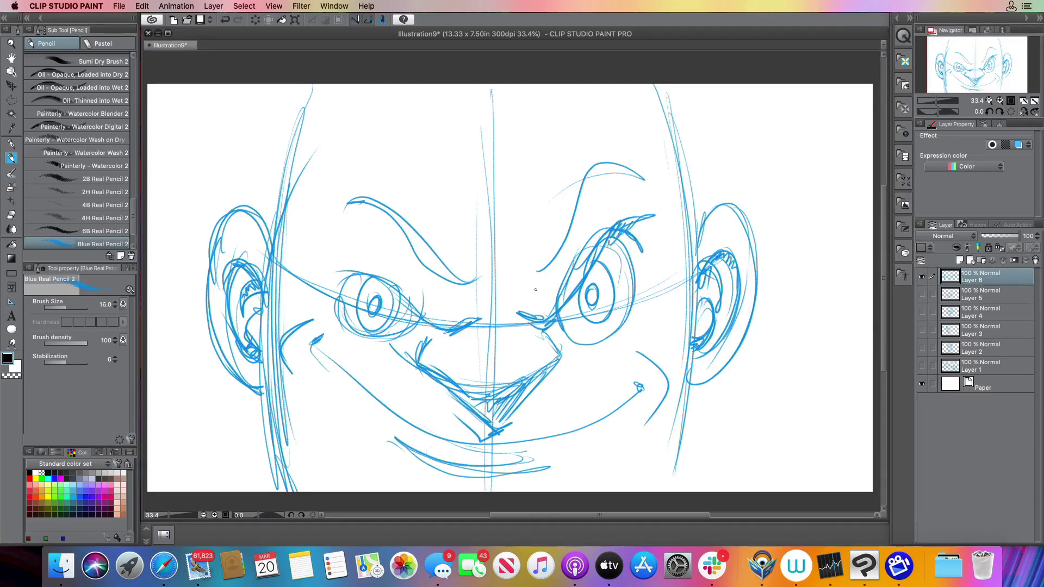
left_click_drag(583, 274, 550, 314)
mouse_move(444, 329)
left_mouse_down()
mouse_move(406, 334)
mouse_move(384, 353)
mouse_move(387, 343)
left_mouse_up()
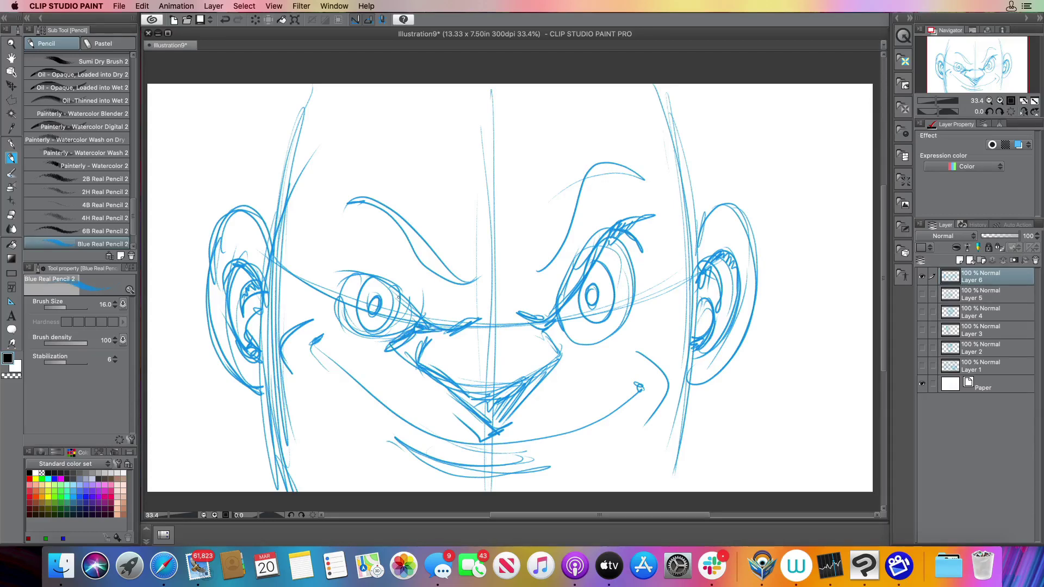
left_click_drag(381, 278, 420, 314)
mouse_move(346, 271)
left_mouse_down()
mouse_move(408, 296)
mouse_move(371, 269)
left_mouse_up()
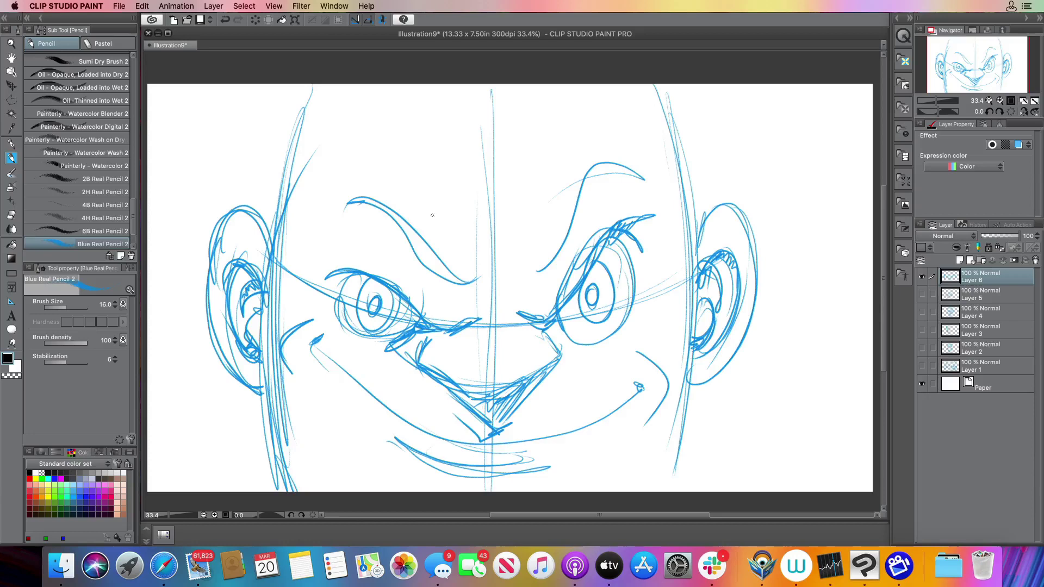
- Darken the left eyebrow's lower curve and reinforce the left head outline
left_click_drag(486, 279, 452, 297)
left_click_drag(403, 240, 464, 294)
left_click_drag(419, 255, 446, 294)
left_click_drag(366, 179, 420, 257)
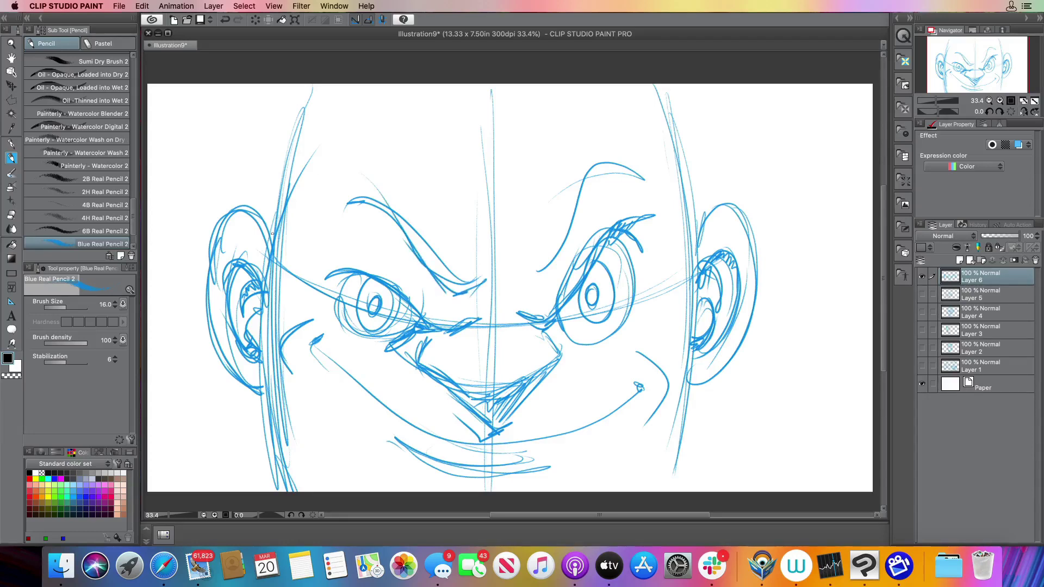
mouse_move(278, 242)
left_mouse_down()
mouse_move(290, 94)
mouse_move(282, 241)
left_mouse_up()
- Extend the right cheek and sketch jaw and chin lines down to the page bottom
mouse_move(629, 434)
left_mouse_down()
mouse_move(644, 420)
mouse_move(666, 493)
left_mouse_up()
left_click_drag(274, 386, 264, 481)
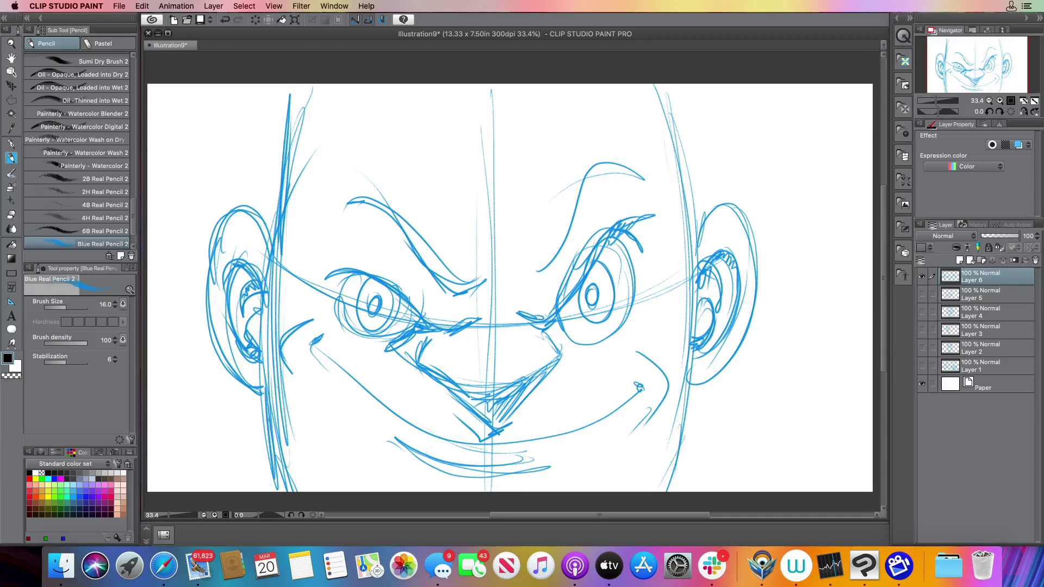
left_click_drag(268, 405, 283, 492)
left_click_drag(631, 452, 602, 492)
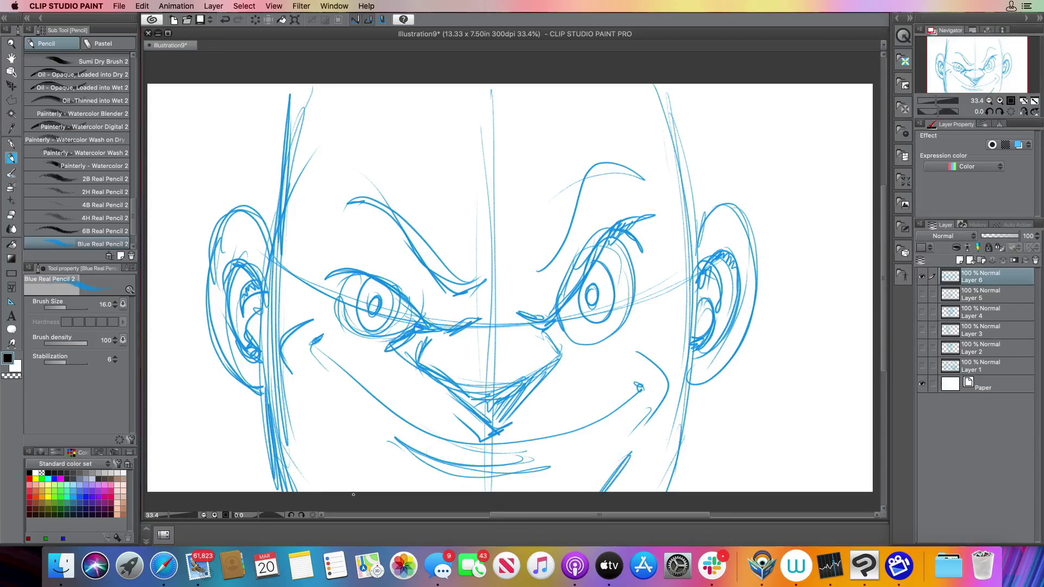
left_click_drag(332, 454, 351, 492)
left_click_drag(331, 457, 346, 493)
left_click_drag(630, 462, 611, 494)
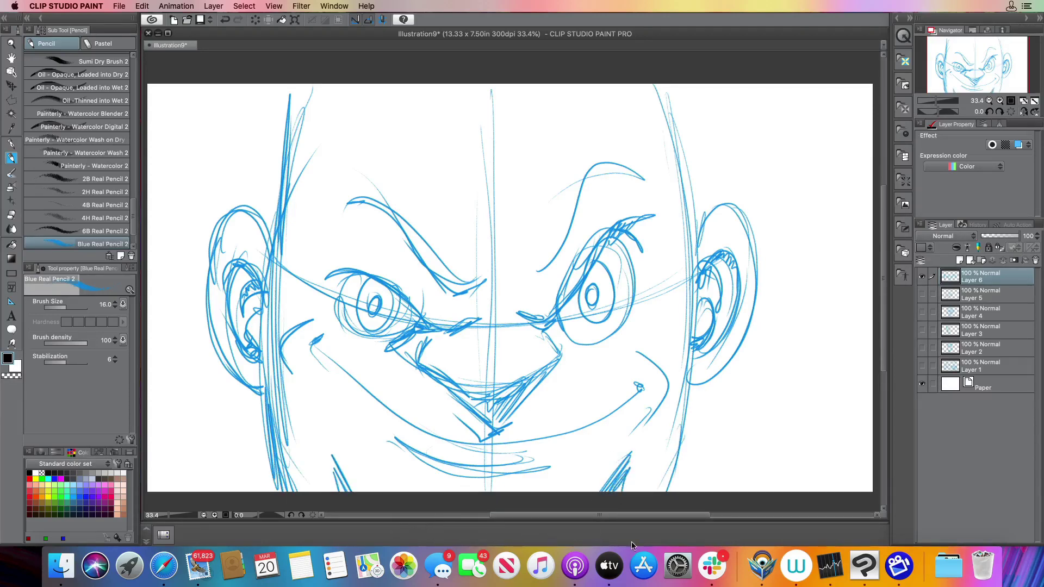
- Add dimples at both ends of the smile and darken the smile line
mouse_move(317, 344)
left_mouse_down()
mouse_move(314, 369)
mouse_move(320, 353)
left_mouse_up()
mouse_move(323, 342)
left_mouse_down()
mouse_move(316, 352)
mouse_move(367, 397)
mouse_move(465, 449)
left_mouse_up()
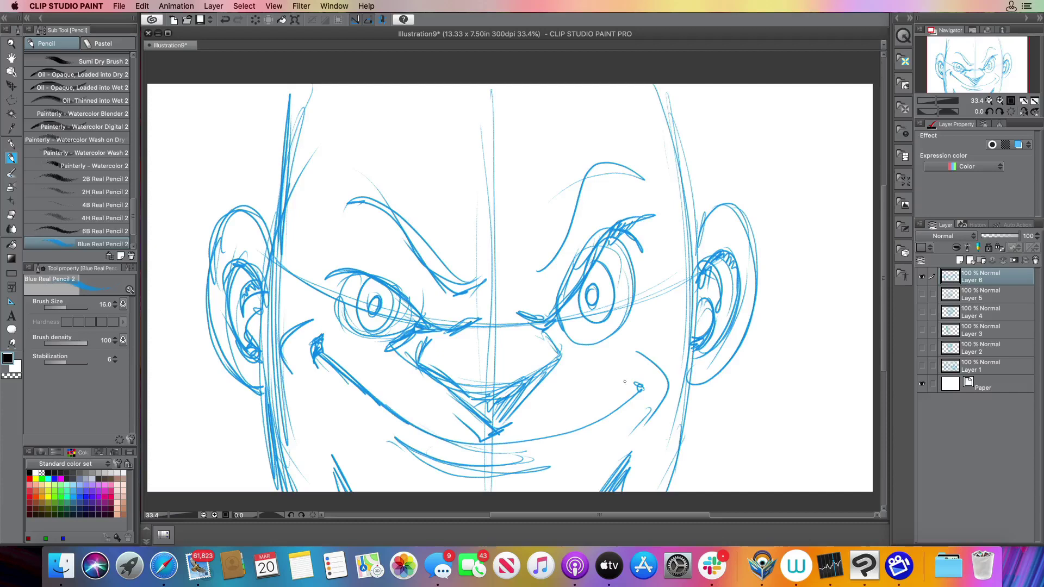
mouse_move(639, 383)
left_mouse_down()
mouse_move(648, 406)
mouse_move(641, 384)
left_mouse_up()
mouse_move(644, 388)
left_mouse_down()
mouse_move(646, 407)
mouse_move(641, 395)
mouse_move(593, 422)
mouse_move(618, 409)
left_mouse_up()
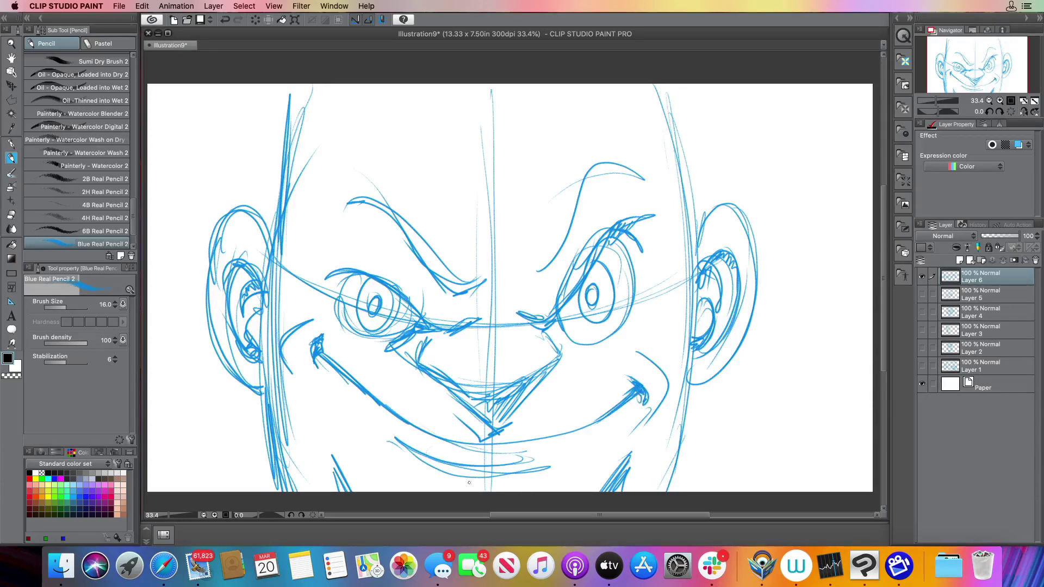
mouse_move(496, 445)
left_mouse_down()
mouse_move(593, 427)
mouse_move(596, 414)
left_mouse_up()
mouse_move(486, 447)
left_mouse_down()
mouse_move(449, 429)
mouse_move(462, 443)
left_mouse_up()
mouse_move(470, 445)
left_mouse_down()
mouse_move(377, 405)
mouse_move(450, 442)
left_mouse_up()
left_click_drag(431, 433, 392, 407)
- Darken the lower lip curve under the mouth
mouse_move(566, 451)
left_mouse_down()
mouse_move(514, 475)
mouse_move(437, 480)
left_mouse_up()
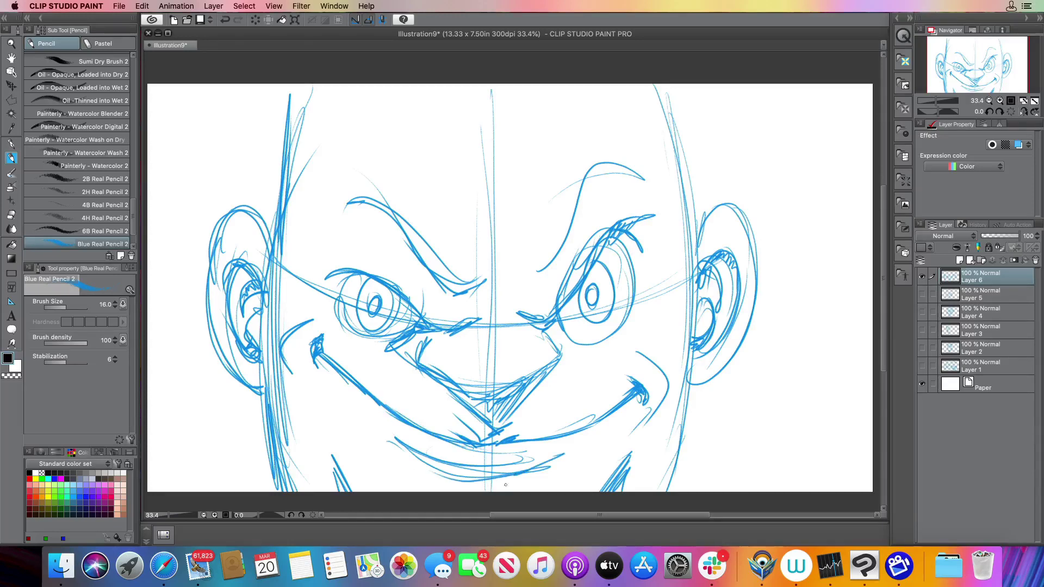
left_click_drag(511, 465, 427, 486)
mouse_move(439, 451)
left_mouse_down()
mouse_move(406, 469)
mouse_move(385, 439)
left_mouse_up()
left_click_drag(517, 466, 460, 479)
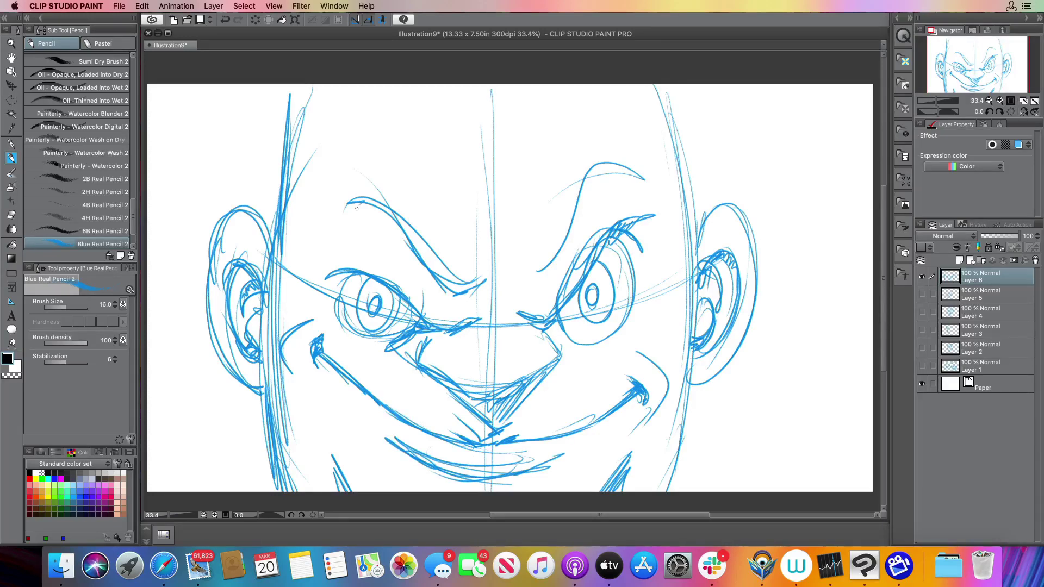
- Darken both pupils and hatch the upper part of the right eye
left_click_drag(376, 300, 370, 315)
left_click_drag(594, 296, 594, 299)
mouse_move(391, 296)
left_mouse_down()
mouse_move(387, 325)
mouse_move(378, 286)
mouse_move(362, 292)
left_mouse_up()
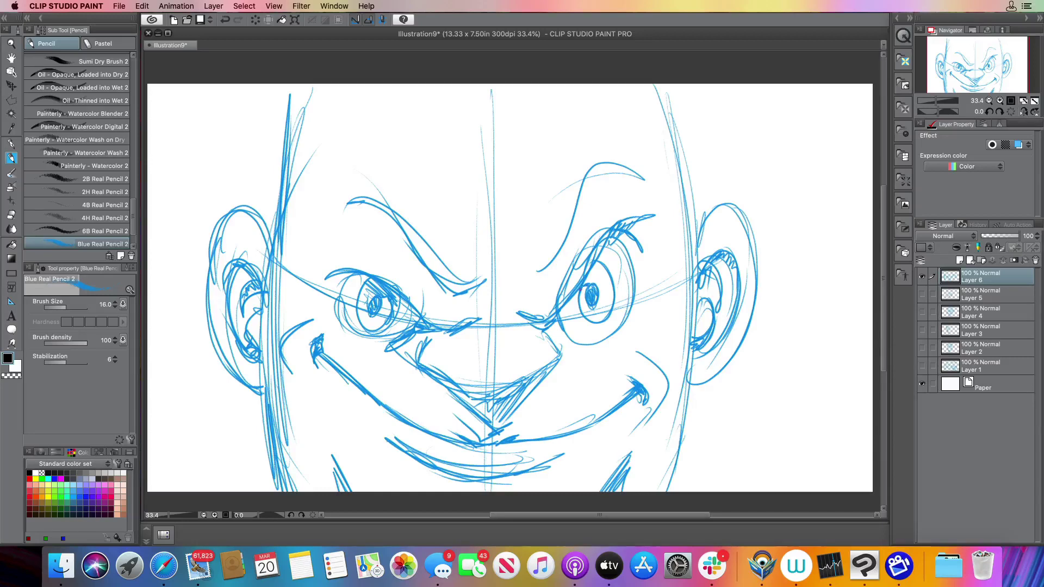
mouse_move(593, 269)
left_mouse_down()
mouse_move(585, 285)
mouse_move(600, 294)
left_mouse_up()
- Hatch spiky, bushy eyebrows above both eyes
mouse_move(438, 329)
left_mouse_down()
mouse_move(325, 256)
mouse_move(343, 263)
left_mouse_up()
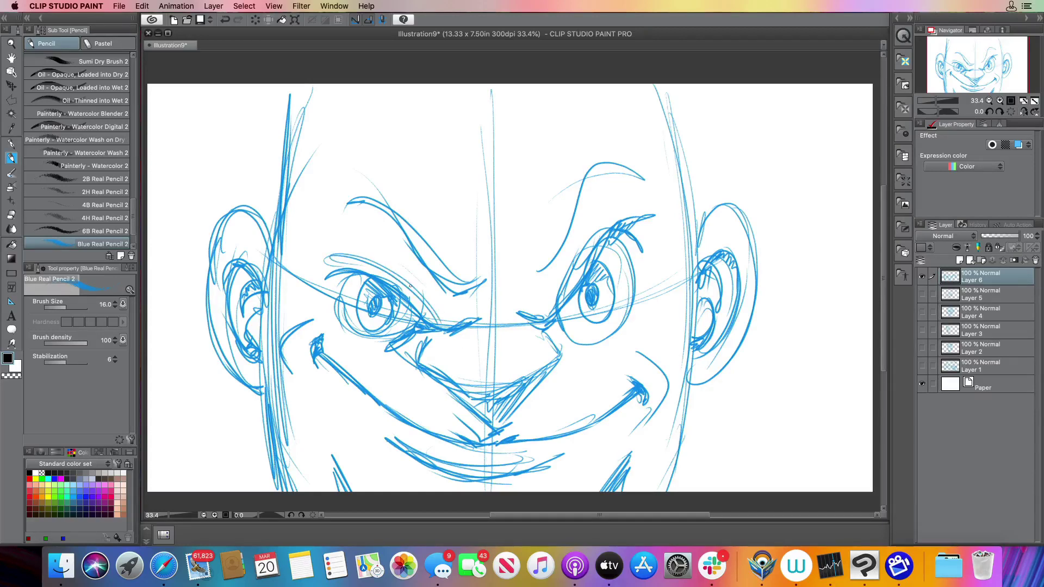
left_click_drag(457, 327, 389, 259)
left_click_drag(421, 301, 345, 233)
mouse_move(391, 267)
left_mouse_down()
mouse_move(329, 214)
mouse_move(357, 252)
left_mouse_up()
mouse_move(358, 252)
left_mouse_down()
mouse_move(329, 217)
mouse_move(342, 246)
left_mouse_up()
mouse_move(320, 221)
left_mouse_down()
mouse_move(334, 250)
mouse_move(314, 235)
left_mouse_up()
left_click_drag(304, 238, 312, 248)
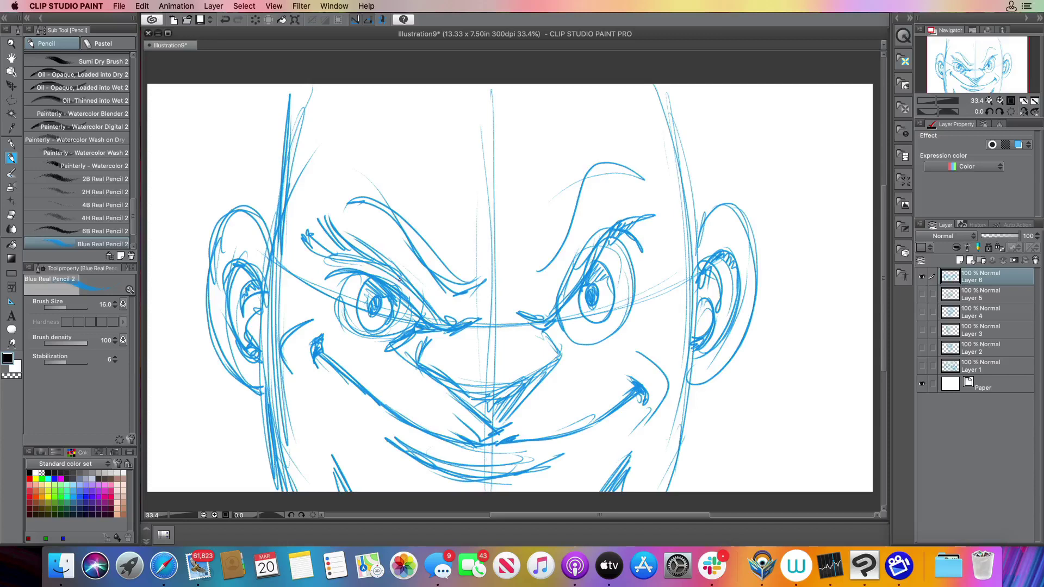
left_click_drag(359, 261, 435, 321)
mouse_move(527, 320)
left_mouse_down()
mouse_move(575, 276)
mouse_move(612, 202)
left_mouse_up()
left_click_drag(588, 253, 638, 187)
mouse_move(605, 225)
left_mouse_down()
mouse_move(646, 186)
mouse_move(655, 191)
left_mouse_up()
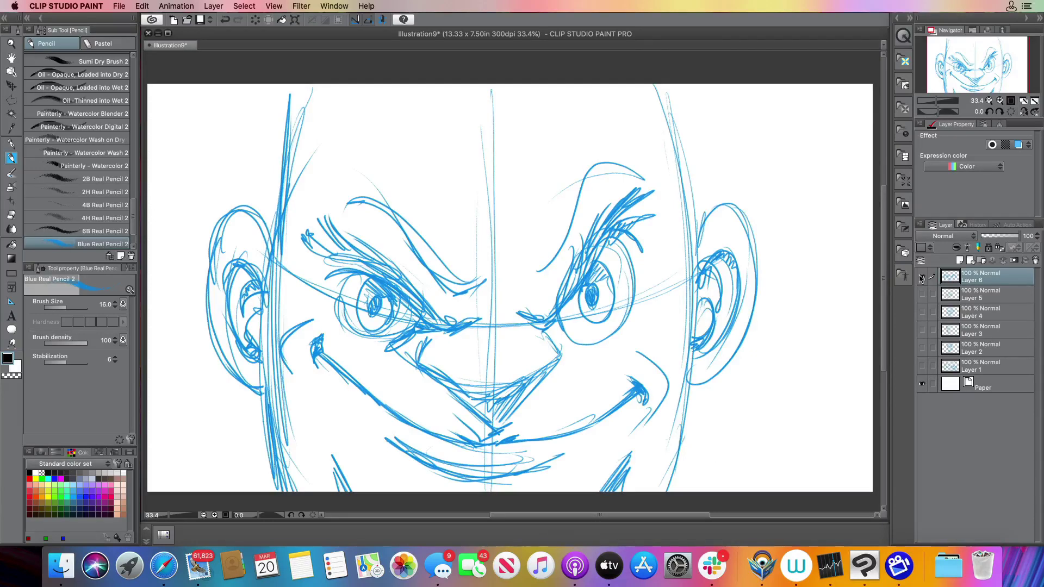
- Hide Layer 6, add a new raster layer, and begin handwriting the website address
left_click(921, 277)
left_click(960, 260)
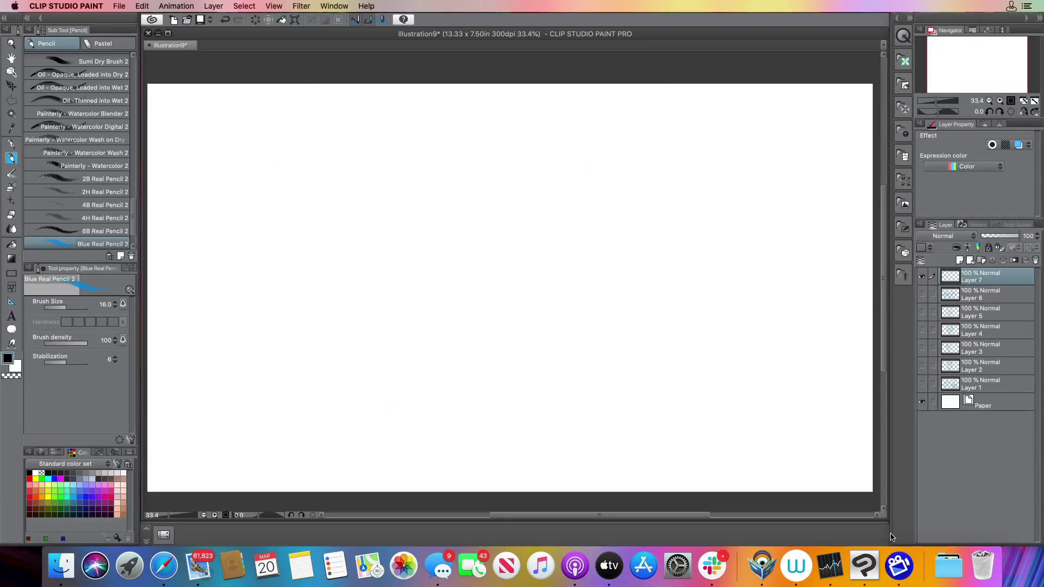
left_click_drag(254, 115, 223, 157)
left_click_drag(198, 123, 253, 129)
mouse_move(335, 129)
left_mouse_down()
mouse_move(294, 139)
mouse_move(307, 160)
left_mouse_up()
left_click_drag(297, 140, 324, 141)
left_click_drag(354, 137, 335, 159)
mouse_move(335, 132)
left_mouse_down()
mouse_move(360, 133)
mouse_move(396, 142)
mouse_move(371, 174)
left_mouse_up()
mouse_move(360, 157)
left_mouse_down()
mouse_move(391, 153)
mouse_move(391, 170)
left_mouse_up()
mouse_move(410, 159)
left_mouse_down()
mouse_move(419, 145)
mouse_move(426, 173)
left_mouse_up()
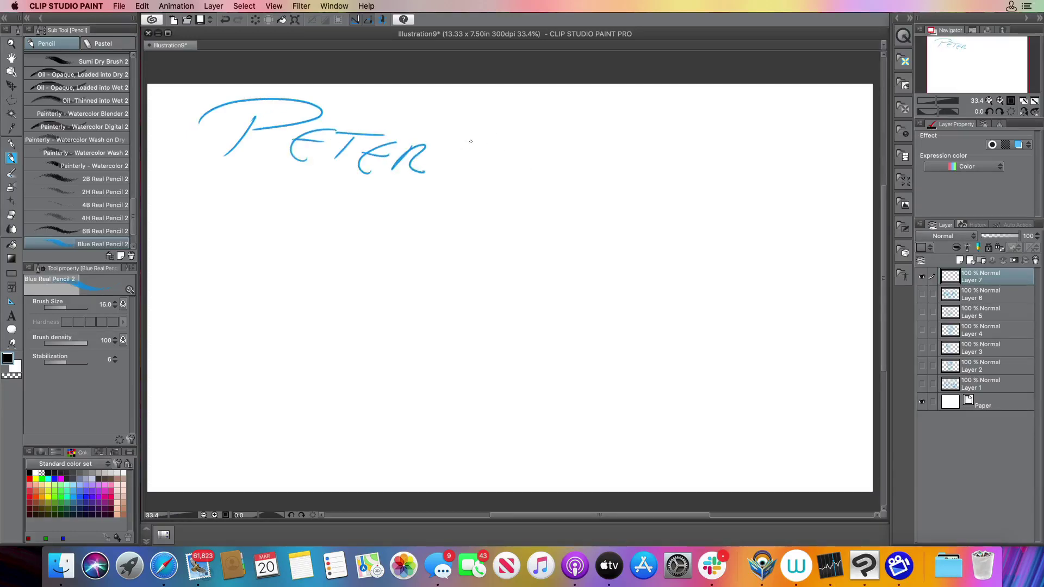
left_click_drag(471, 141, 444, 176)
mouse_move(440, 134)
left_mouse_down()
mouse_move(462, 158)
mouse_move(496, 158)
mouse_move(521, 188)
left_mouse_up()
left_click_drag(531, 146, 539, 163)
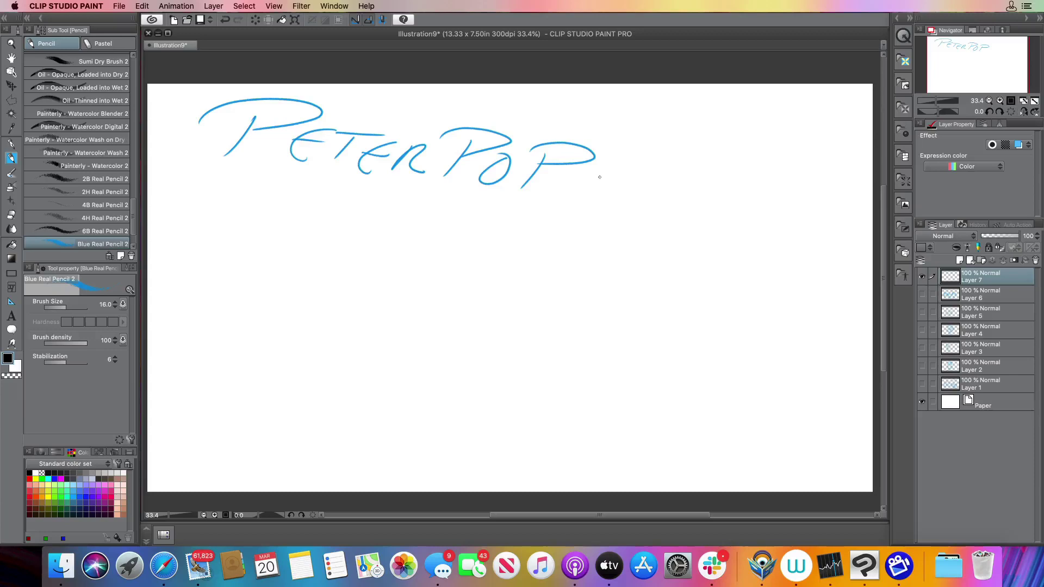
- Finish the address with ART and the .COM ending
left_click_drag(604, 173, 583, 201)
mouse_move(604, 174)
left_mouse_down()
mouse_move(584, 200)
mouse_move(619, 191)
left_mouse_up()
left_click_drag(647, 184, 624, 213)
mouse_move(628, 188)
left_mouse_down()
mouse_move(659, 213)
mouse_move(684, 191)
left_mouse_up()
mouse_move(680, 193)
left_mouse_down()
mouse_move(664, 213)
mouse_move(710, 193)
left_mouse_up()
left_click_drag(699, 213, 693, 222)
mouse_move(766, 210)
left_mouse_down()
mouse_move(731, 224)
mouse_move(752, 239)
left_mouse_up()
mouse_move(778, 222)
left_mouse_down()
mouse_move(814, 240)
mouse_move(809, 273)
left_mouse_up()
- Handwrite 'Grumpity Grump' beneath the website address
mouse_move(276, 210)
left_mouse_down()
mouse_move(272, 247)
mouse_move(330, 244)
mouse_move(335, 266)
left_mouse_up()
mouse_move(340, 248)
left_mouse_down()
mouse_move(364, 246)
mouse_move(399, 272)
left_mouse_up()
mouse_move(417, 267)
left_mouse_down()
mouse_move(385, 302)
mouse_move(433, 266)
left_mouse_up()
mouse_move(434, 284)
left_mouse_down()
mouse_move(442, 271)
mouse_move(456, 290)
mouse_move(483, 273)
left_mouse_up()
mouse_move(491, 280)
left_mouse_down()
mouse_move(510, 288)
mouse_move(459, 325)
left_mouse_up()
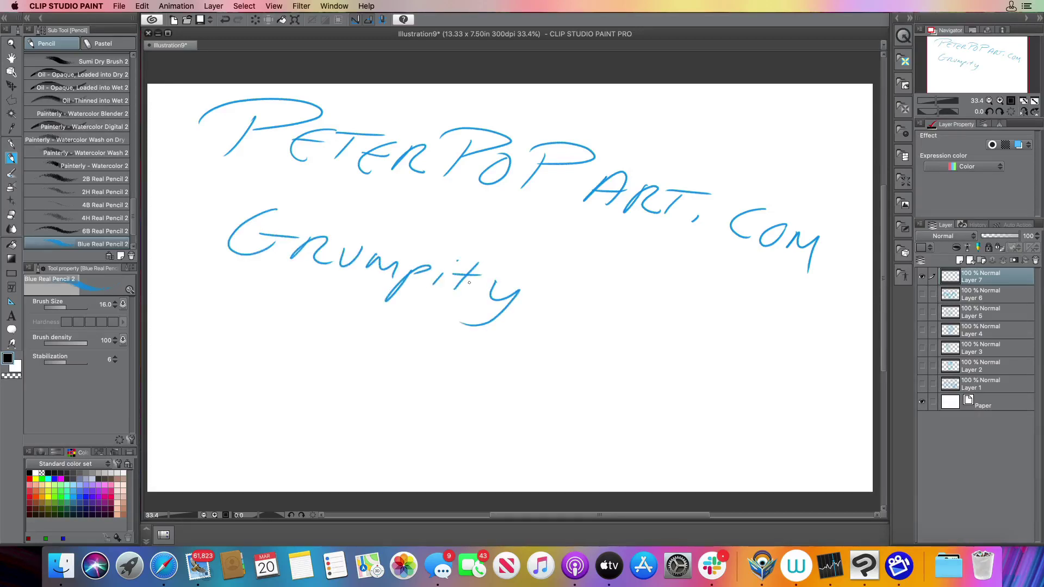
mouse_move(615, 280)
left_mouse_down()
mouse_move(594, 321)
mouse_move(612, 303)
left_mouse_up()
mouse_move(614, 315)
left_mouse_down()
mouse_move(609, 328)
mouse_move(669, 333)
left_mouse_up()
mouse_move(680, 323)
left_mouse_down()
mouse_move(674, 337)
mouse_move(702, 347)
mouse_move(696, 373)
mouse_move(709, 352)
left_mouse_up()
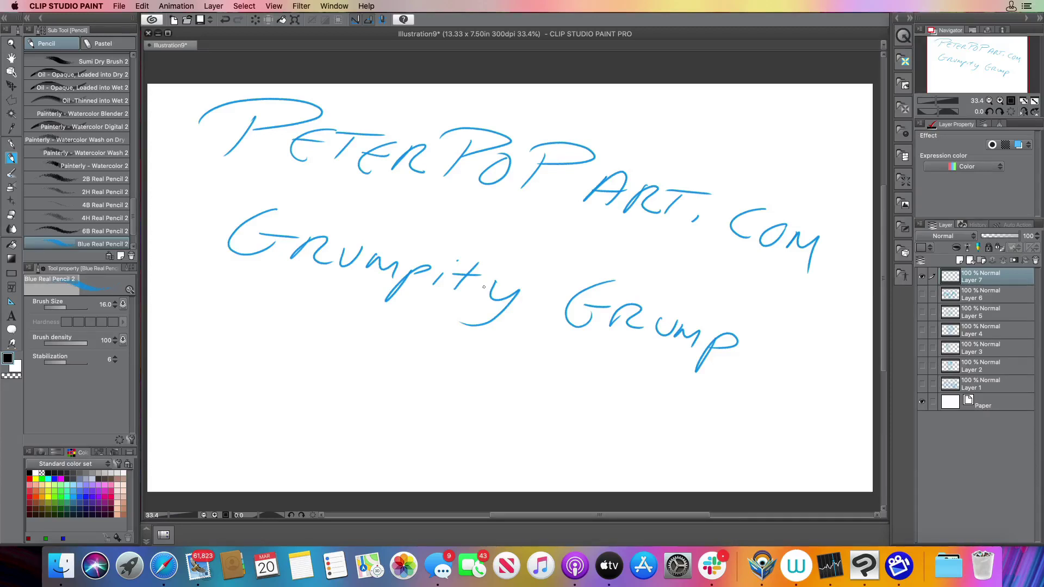
- Handwrite the first hashtag line, ending in ART, below 'Grumpity Grump'
mouse_move(234, 337)
left_mouse_down()
mouse_move(208, 373)
mouse_move(220, 369)
left_mouse_up()
mouse_move(205, 348)
left_mouse_down()
mouse_move(253, 355)
mouse_move(235, 361)
mouse_move(248, 378)
mouse_move(271, 361)
mouse_move(314, 387)
left_mouse_up()
mouse_move(286, 374)
left_mouse_down()
mouse_move(317, 370)
mouse_move(315, 388)
left_mouse_up()
mouse_move(316, 366)
left_mouse_down()
mouse_move(358, 364)
mouse_move(357, 390)
mouse_move(407, 396)
mouse_move(409, 409)
left_mouse_up()
mouse_move(422, 389)
left_mouse_down()
mouse_move(461, 396)
mouse_move(463, 422)
left_mouse_up()
mouse_move(471, 406)
left_mouse_down()
mouse_move(499, 396)
mouse_move(525, 406)
left_mouse_up()
mouse_move(525, 405)
left_mouse_down()
mouse_move(541, 430)
mouse_move(544, 412)
left_mouse_up()
mouse_move(558, 415)
left_mouse_down()
mouse_move(547, 434)
mouse_move(587, 438)
left_mouse_up()
left_click_drag(590, 420, 625, 417)
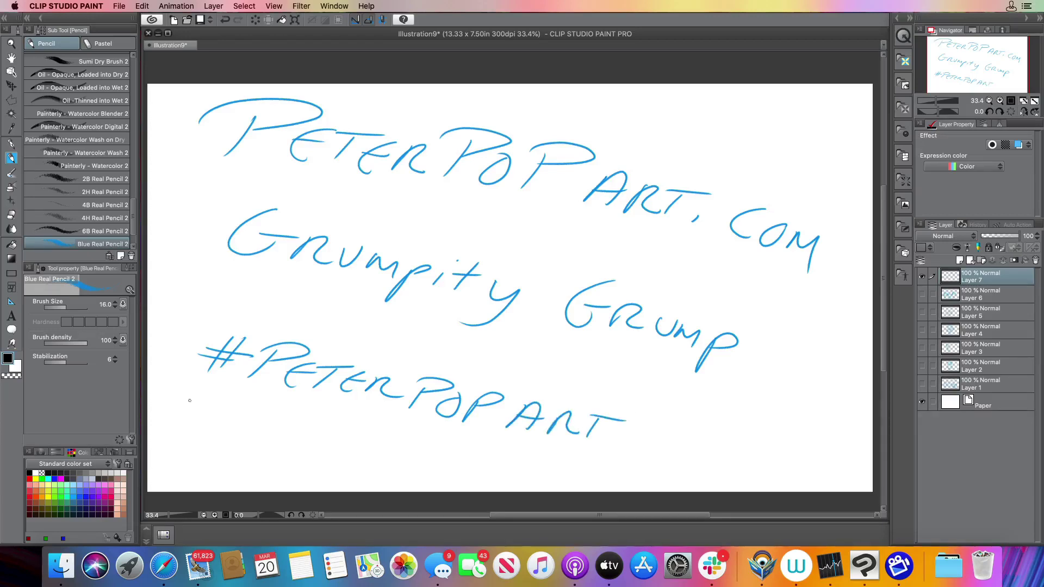
- Start a second hashtag line beneath the first
mouse_move(190, 398)
left_mouse_down()
mouse_move(177, 431)
mouse_move(191, 424)
left_mouse_up()
mouse_move(166, 411)
left_mouse_down()
mouse_move(209, 407)
mouse_move(213, 442)
left_mouse_up()
mouse_move(221, 409)
left_mouse_down()
mouse_move(272, 443)
mouse_move(275, 427)
left_mouse_up()
mouse_move(289, 420)
left_mouse_down()
mouse_move(279, 441)
mouse_move(311, 418)
left_mouse_up()
mouse_move(313, 421)
left_mouse_down()
mouse_move(311, 445)
mouse_move(318, 432)
left_mouse_up()
mouse_move(321, 442)
left_mouse_down()
mouse_move(334, 427)
mouse_move(366, 449)
left_mouse_up()
mouse_move(363, 423)
left_mouse_down()
mouse_move(374, 435)
mouse_move(407, 435)
mouse_move(414, 452)
left_mouse_up()
left_click_drag(417, 429, 427, 433)
- End the second hashtag line with ART AGENCY
mouse_move(466, 462)
left_mouse_down()
mouse_move(482, 437)
mouse_move(492, 461)
left_mouse_up()
left_click_drag(477, 452, 506, 445)
left_click_drag(506, 450, 527, 462)
mouse_move(521, 449)
left_mouse_down()
mouse_move(564, 448)
mouse_move(596, 473)
mouse_move(591, 461)
left_mouse_up()
mouse_move(619, 455)
left_mouse_down()
mouse_move(602, 468)
mouse_move(619, 472)
left_mouse_up()
mouse_move(608, 466)
left_mouse_down()
mouse_move(676, 476)
mouse_move(700, 458)
left_mouse_up()
left_click(646, 467)
left_click_drag(700, 459, 687, 481)
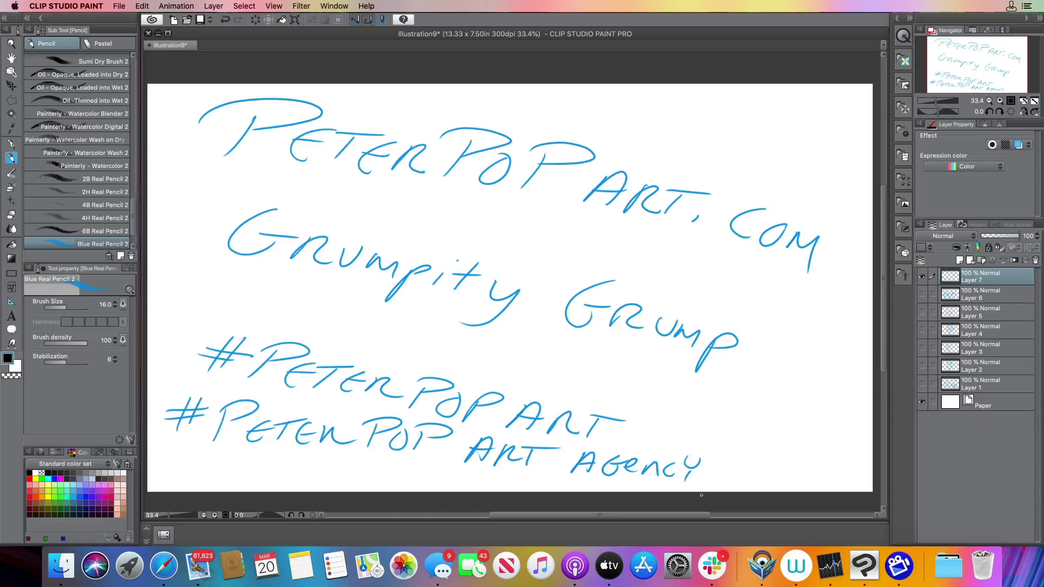